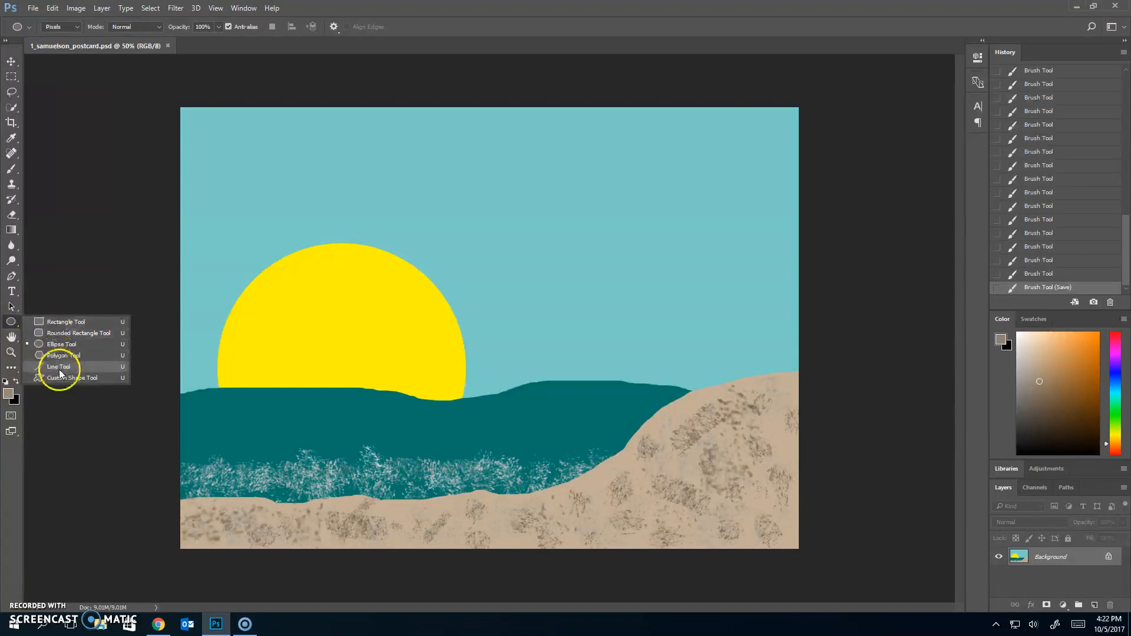
# - Activate the Custom Shape tool and append the Animals set to the available shapes
pyautogui.click(64, 377)
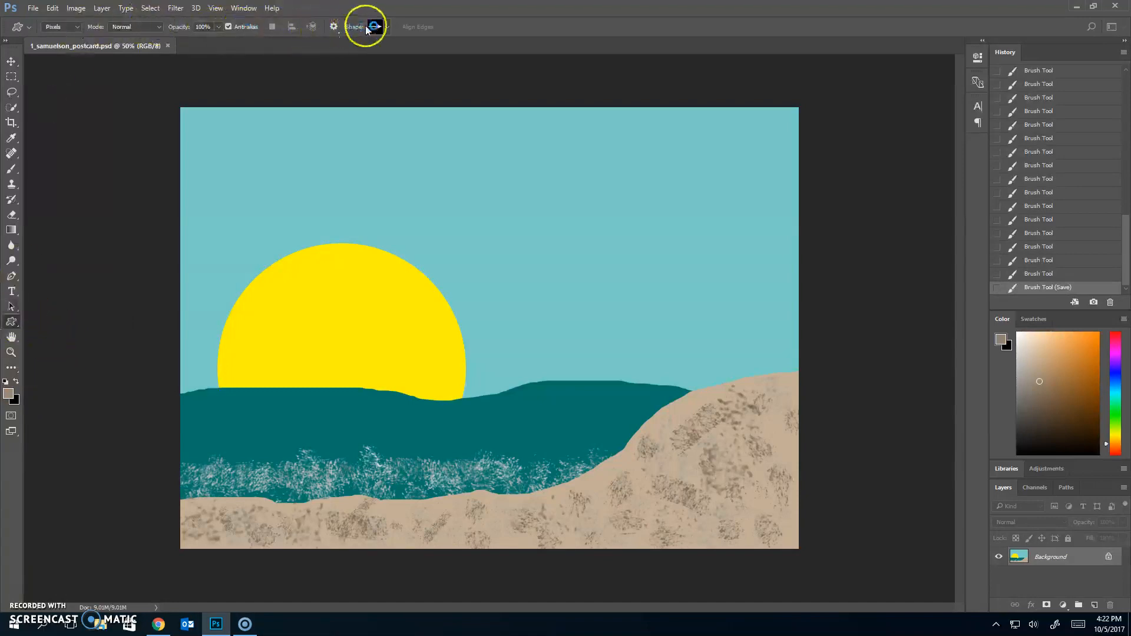
pyautogui.click(389, 27)
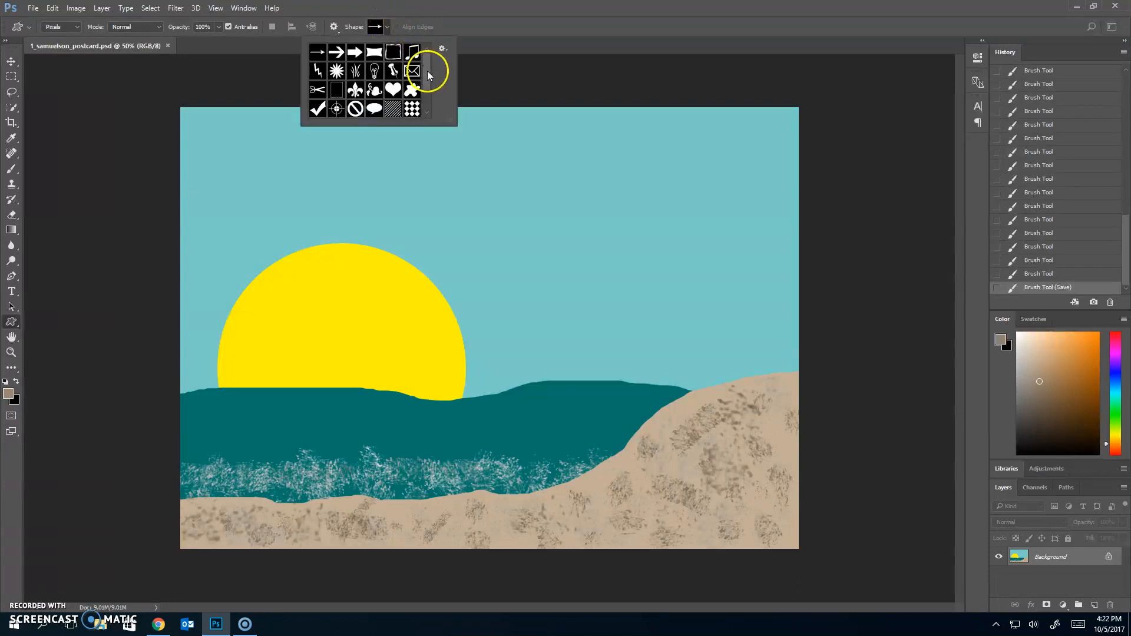
pyautogui.moveTo(427, 54)
pyautogui.mouseDown()
pyautogui.moveTo(436, 102)
pyautogui.moveTo(427, 56)
pyautogui.mouseUp()
pyautogui.click(443, 50)
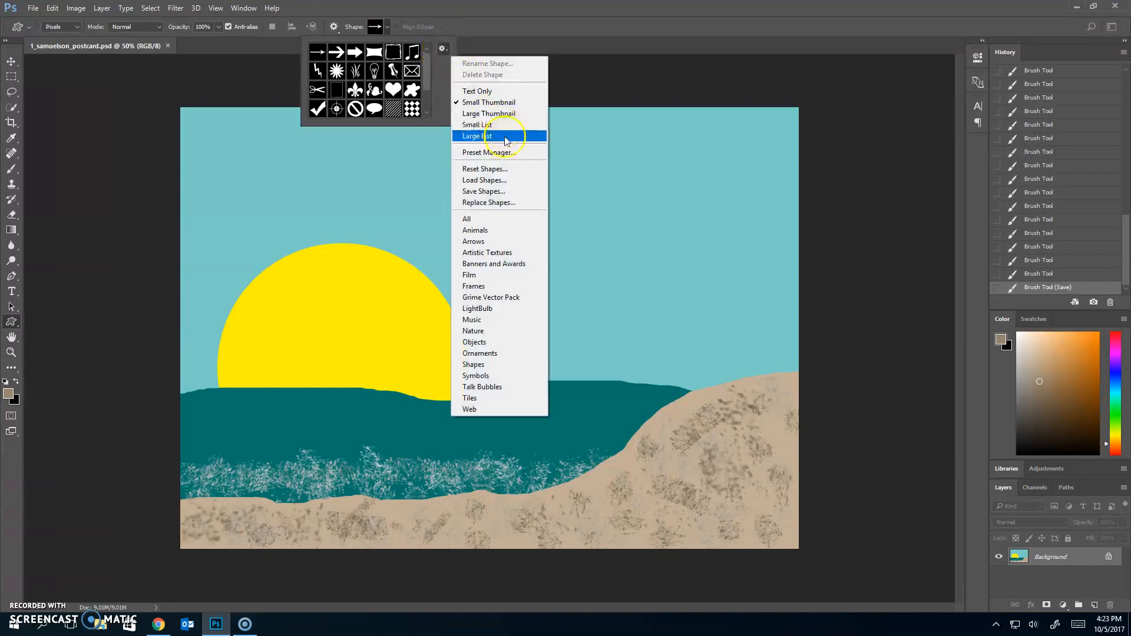
pyautogui.click(499, 230)
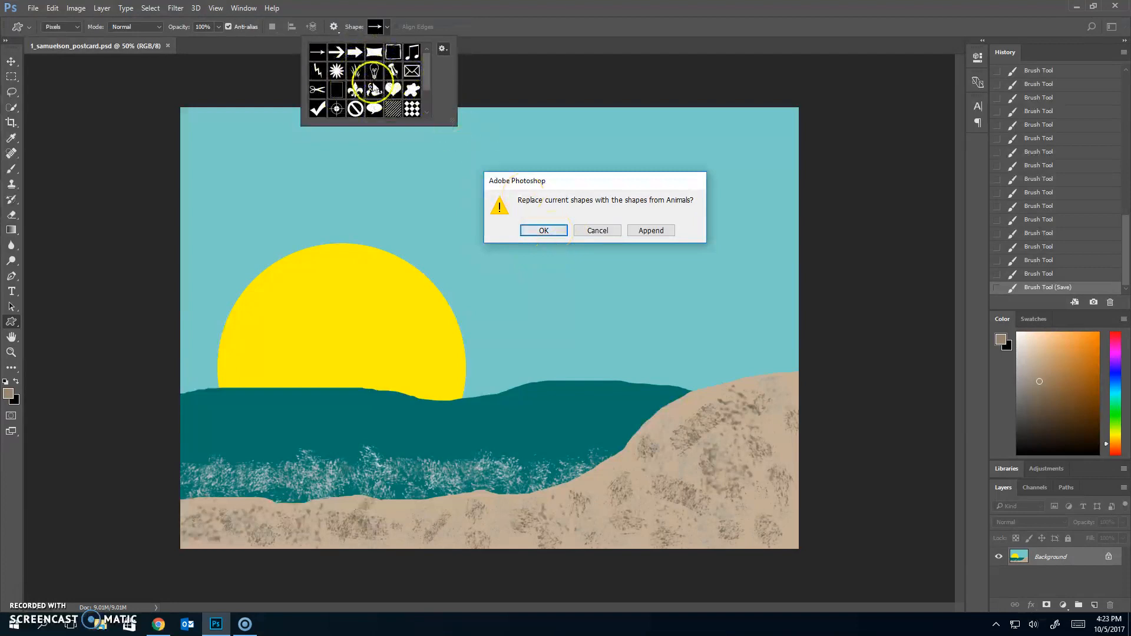
pyautogui.click(651, 230)
pyautogui.moveTo(431, 67); pyautogui.dragTo(433, 105)
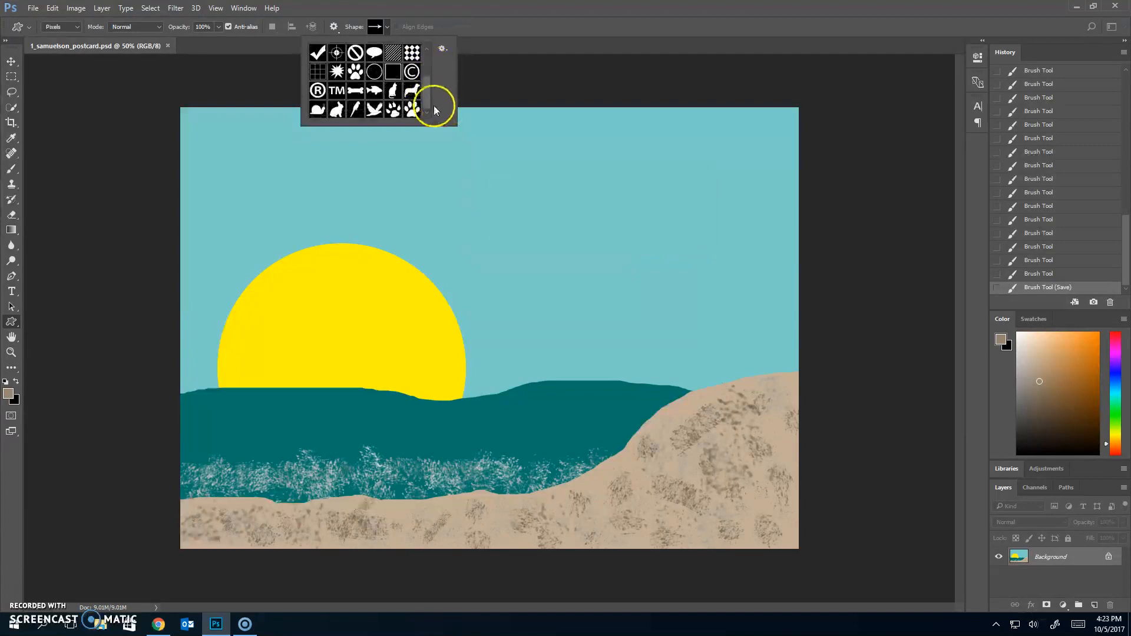
# - Append the Nature set to the available custom shapes
pyautogui.click(446, 50)
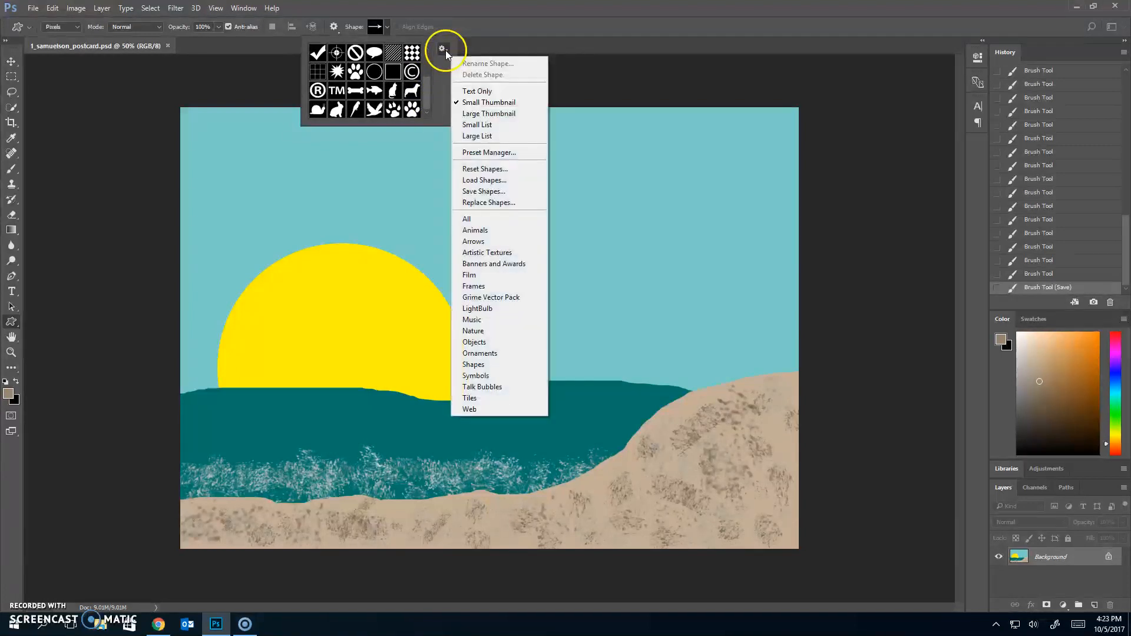
pyautogui.click(499, 331)
pyautogui.click(648, 230)
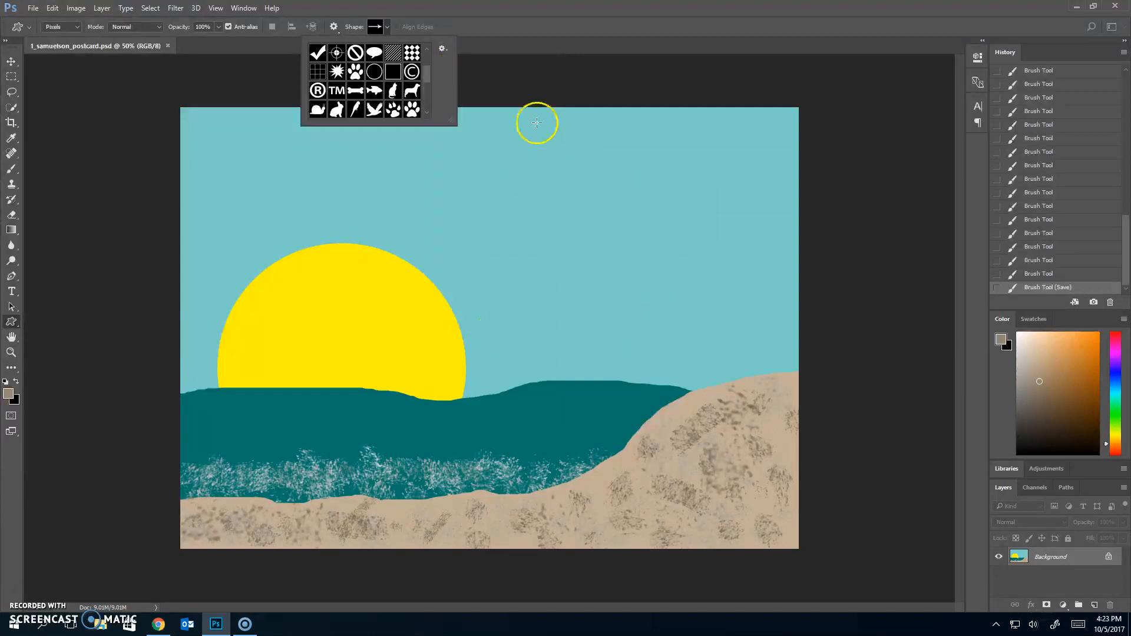
pyautogui.moveTo(427, 76); pyautogui.dragTo(430, 105)
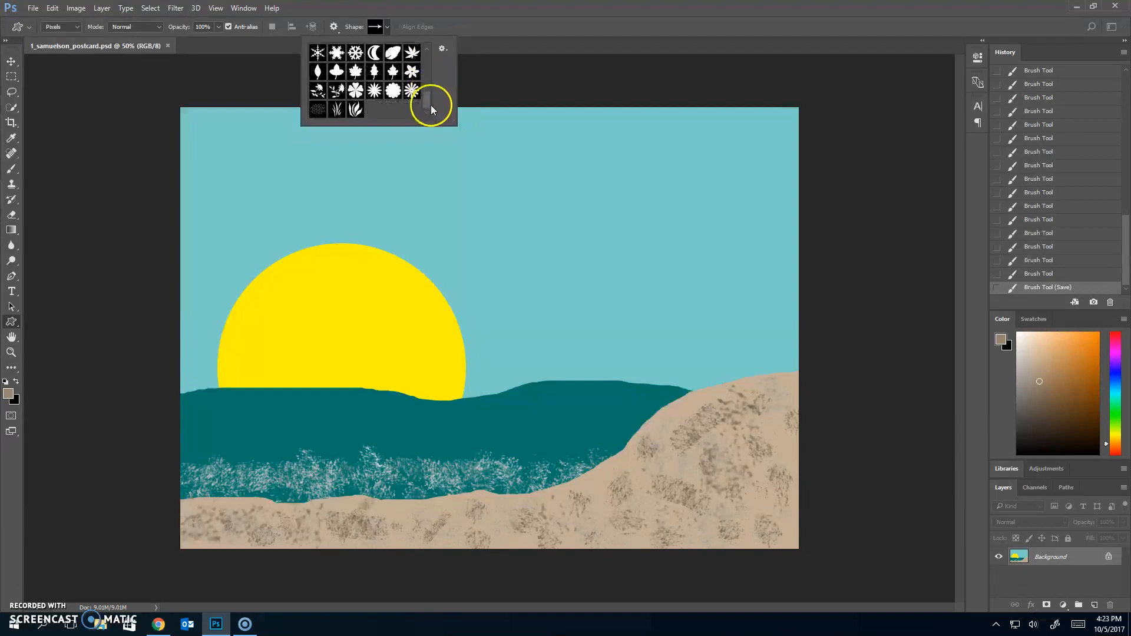
# - Choose the Grass 2 shape and set the foreground color to a dark green swatch
pyautogui.click(336, 109)
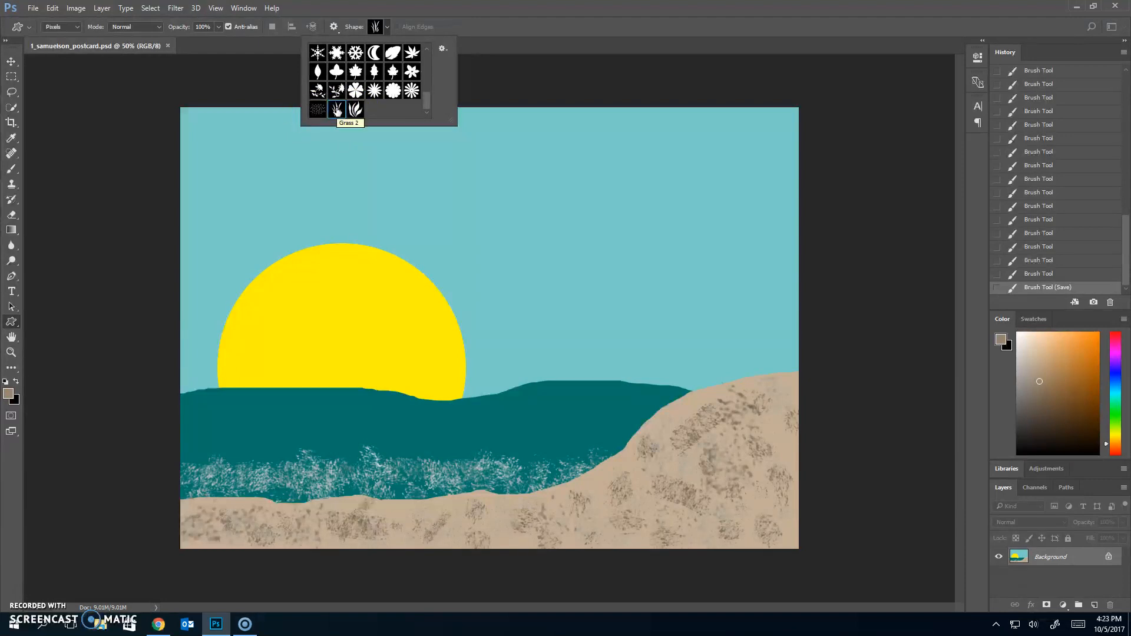
pyautogui.click(263, 132)
pyautogui.click(1033, 318)
pyautogui.click(1033, 318)
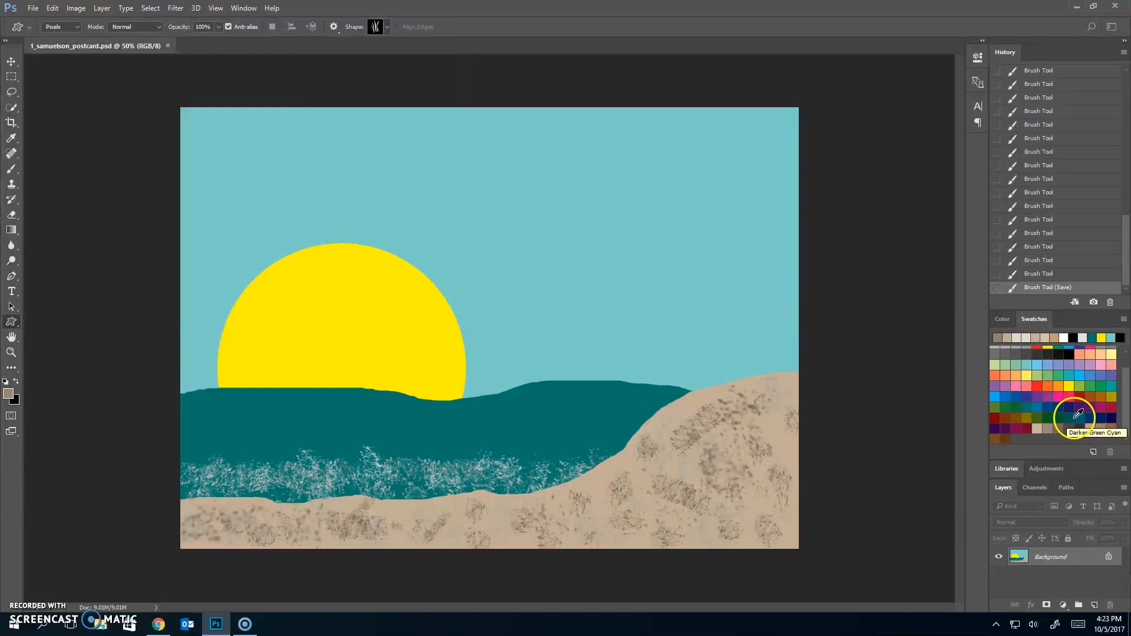
pyautogui.click(1020, 403)
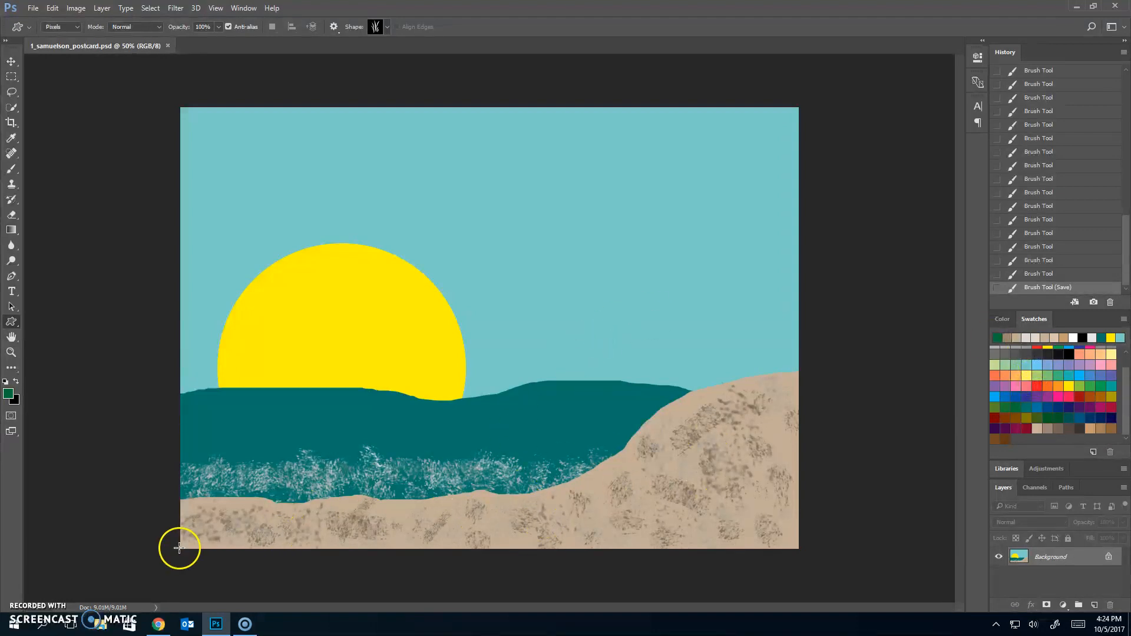
# - Place a 25 px wide grass shape with preserved proportions in the lower-left corner of the sand
pyautogui.click(204, 534)
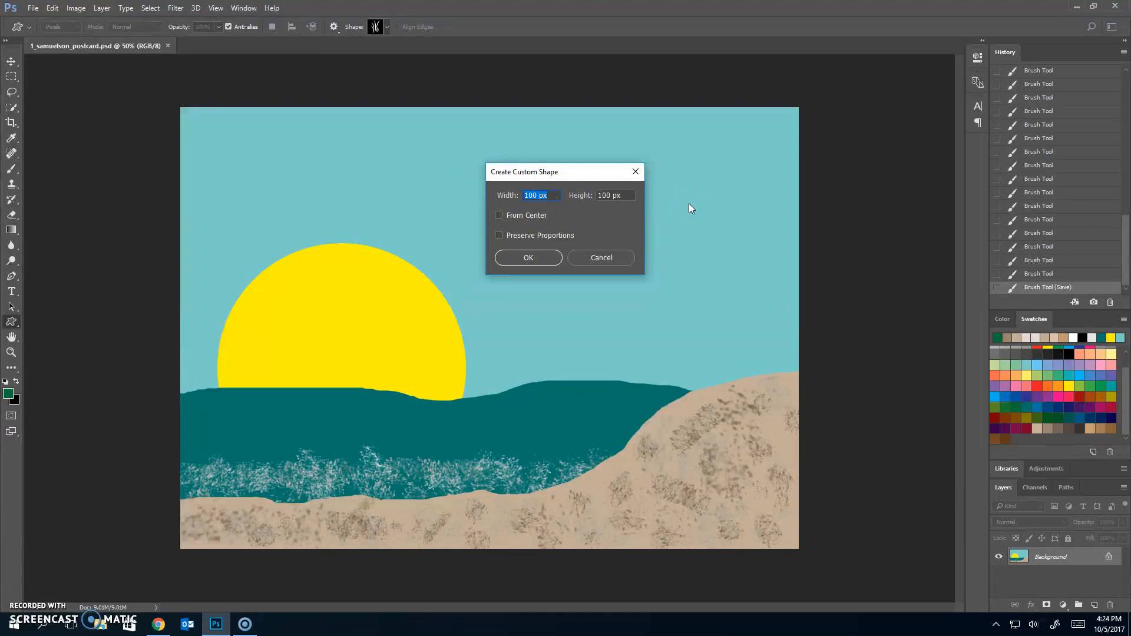
pyautogui.write('25')
pyautogui.click(498, 235)
pyautogui.click(524, 257)
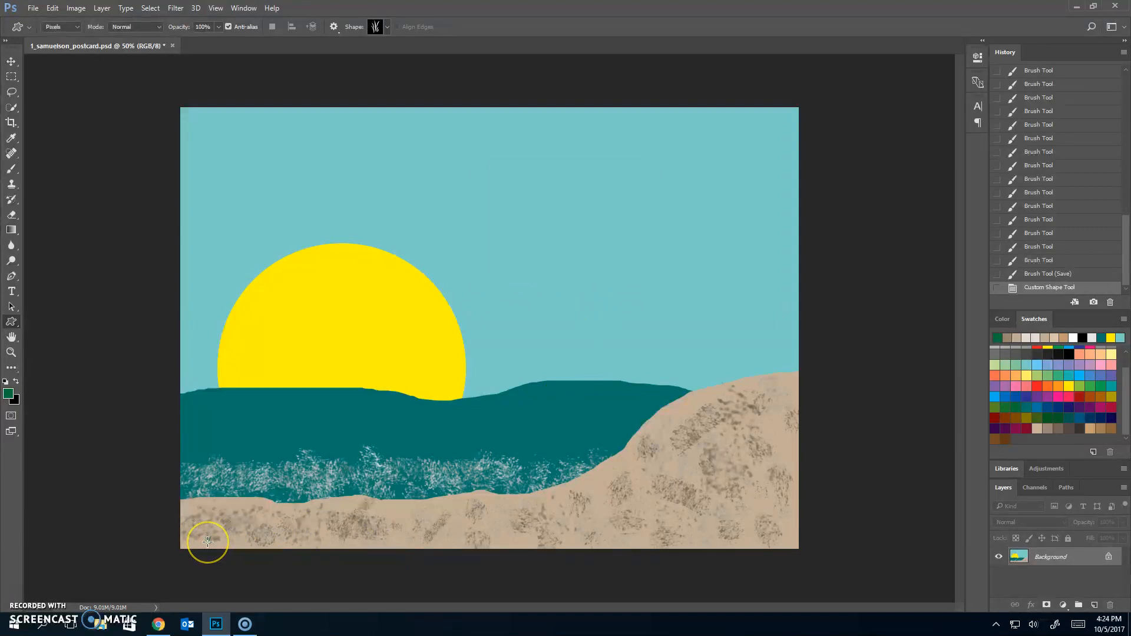
# - Place five 100 px wide grass clumps spread along the sand from the lower-left edge up to the dune
pyautogui.click(278, 536)
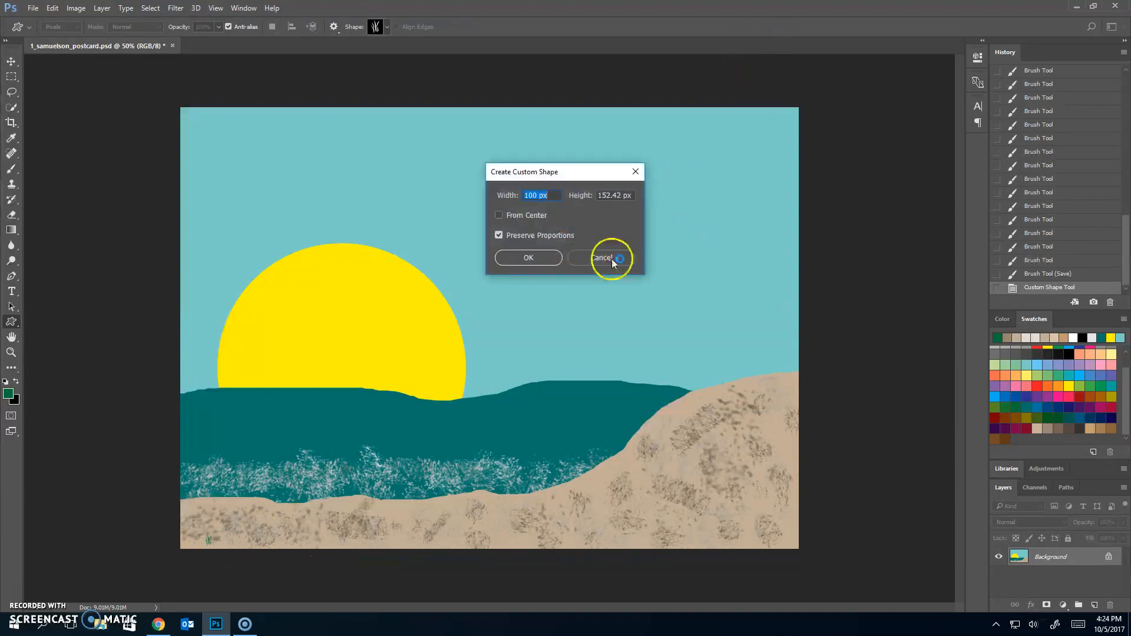
pyautogui.click(552, 259)
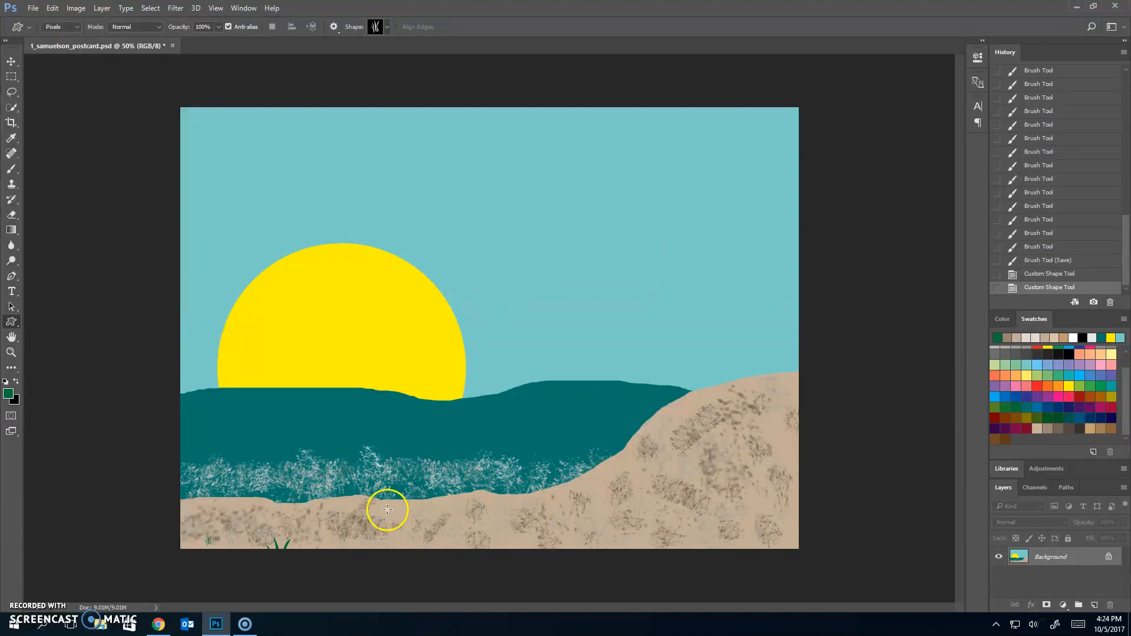
pyautogui.click(387, 509)
pyautogui.click(554, 258)
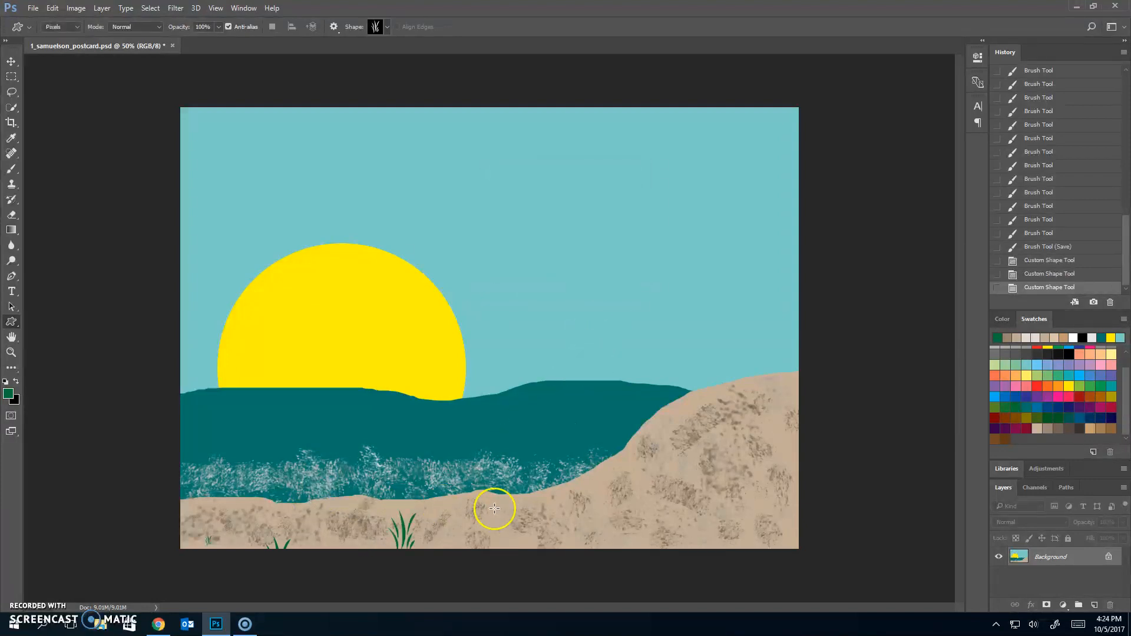
pyautogui.click(533, 460)
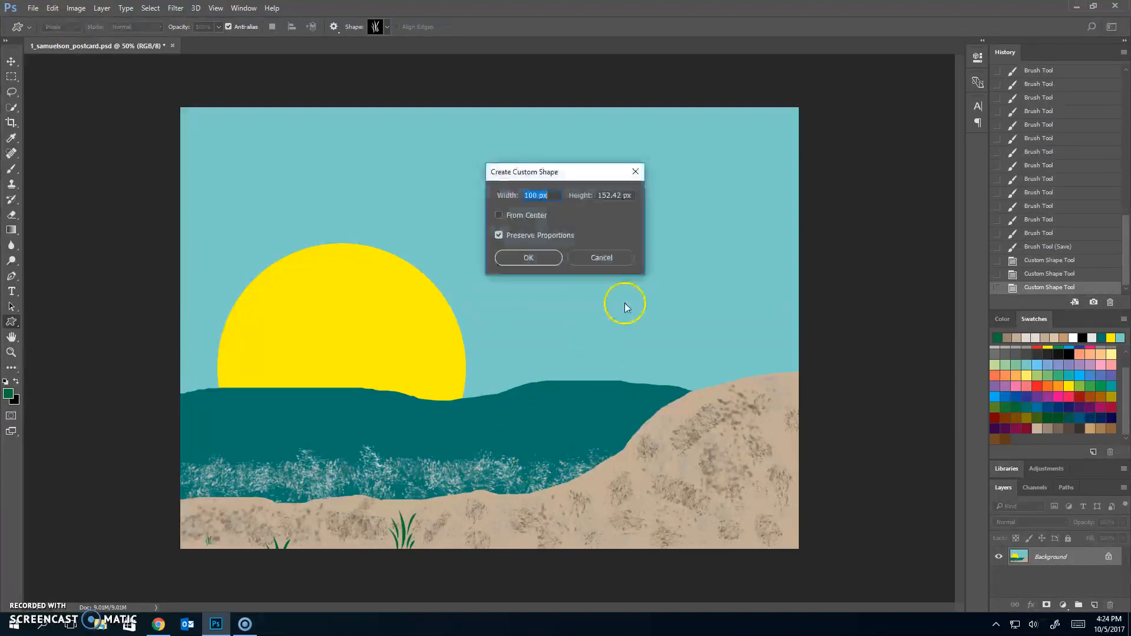
pyautogui.click(547, 258)
pyautogui.click(664, 466)
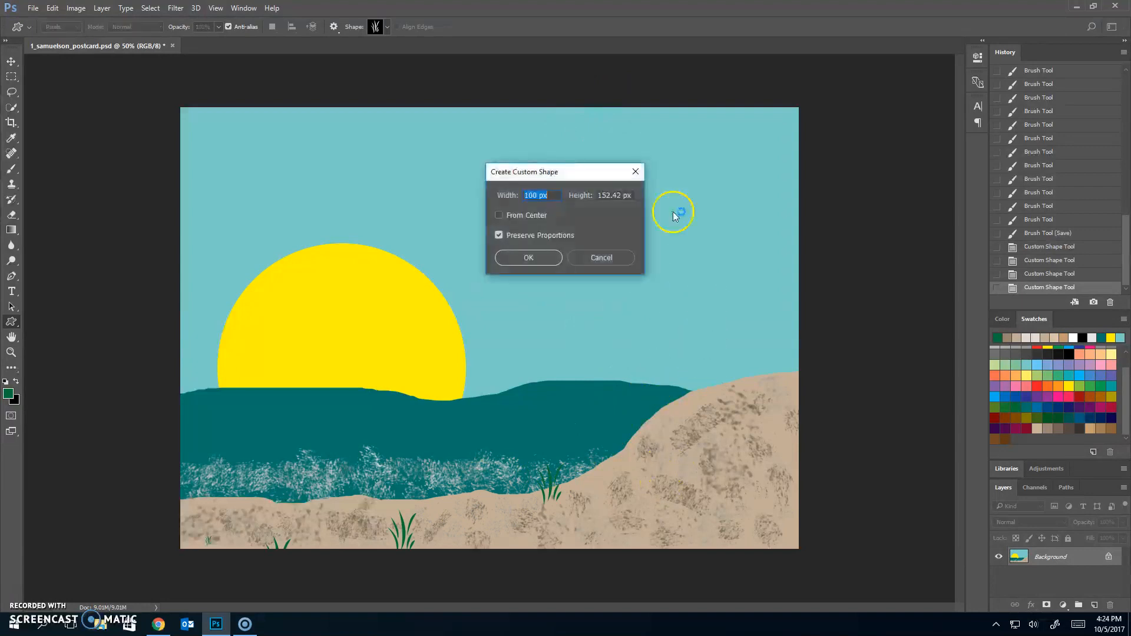
pyautogui.click(549, 265)
pyautogui.click(728, 371)
pyautogui.click(549, 261)
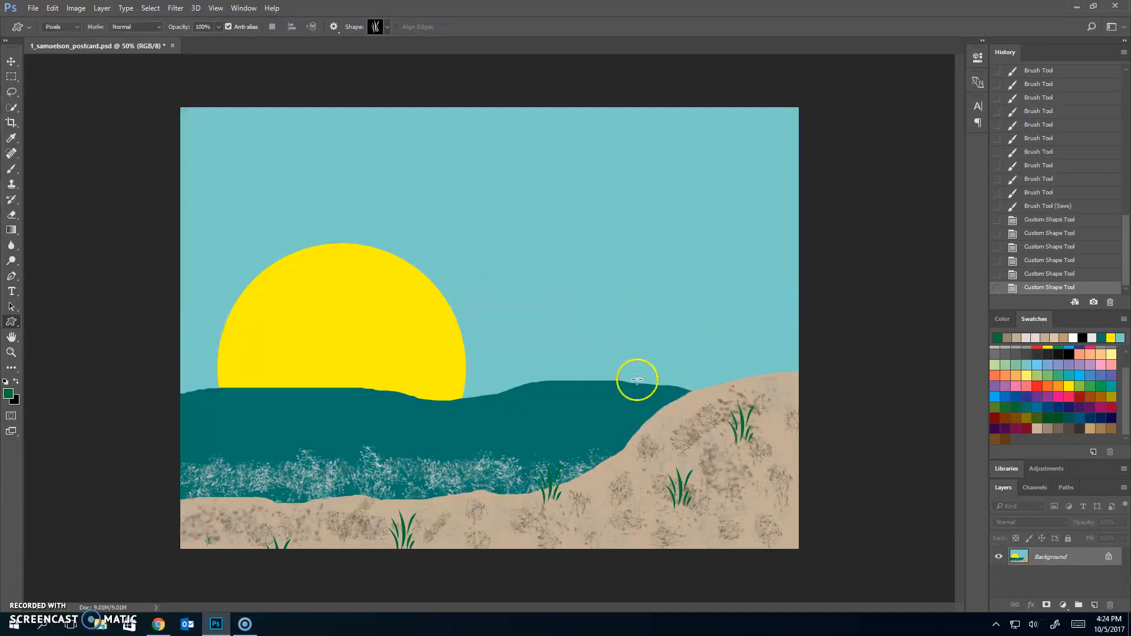
# - Place two 200 px wide grass clumps, one in the sand's lower-right corner and one on the dune slope
pyautogui.click(713, 455)
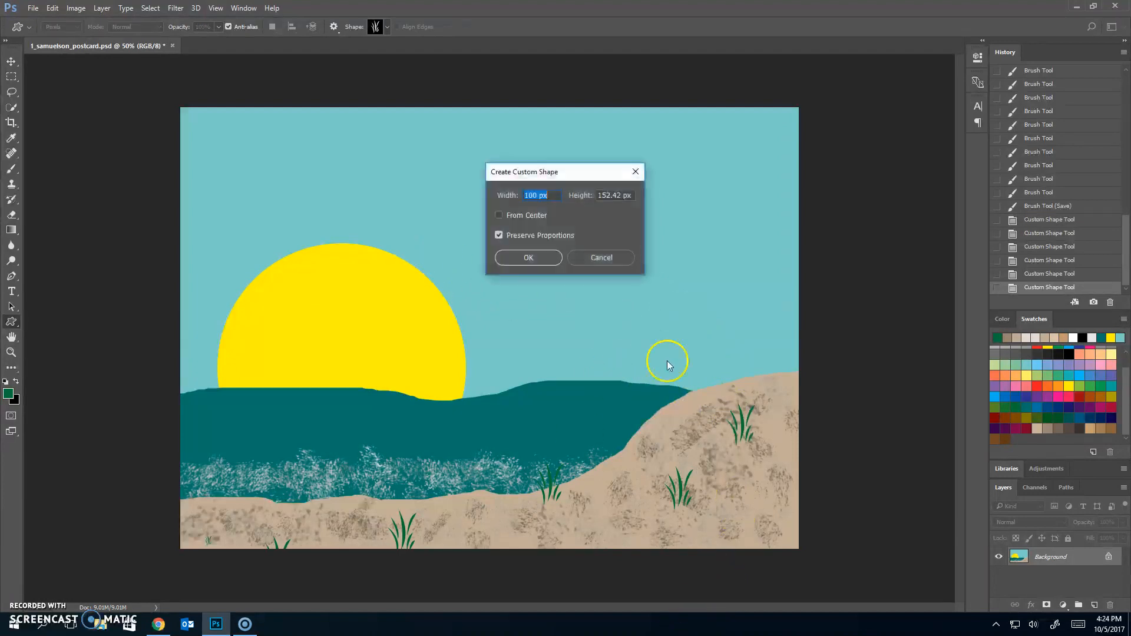
pyautogui.write('2')
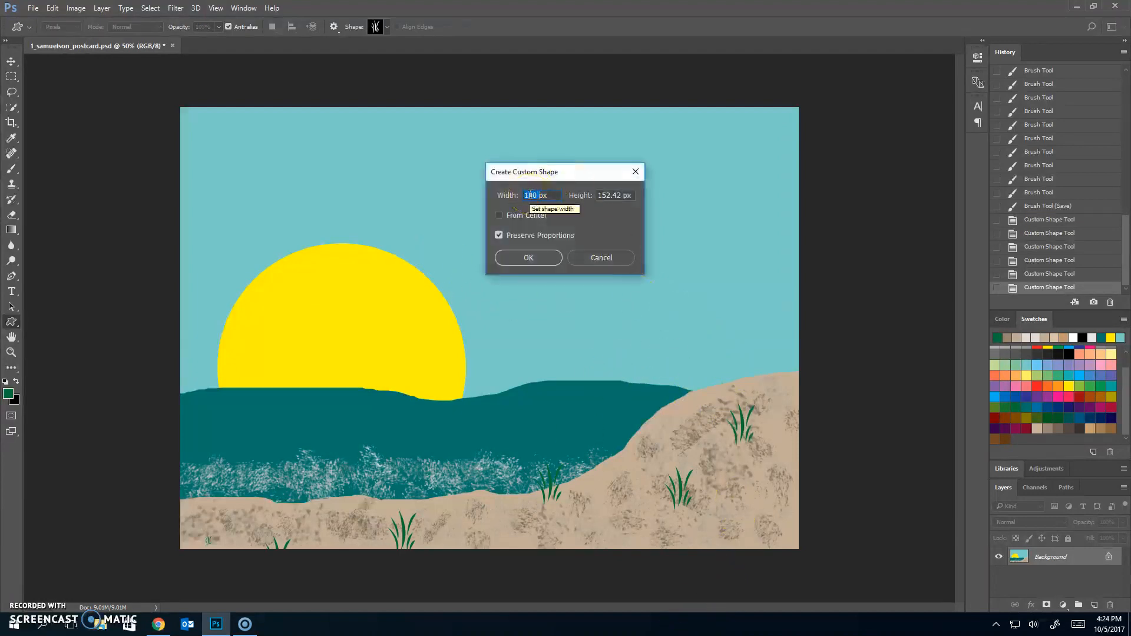
pyautogui.press('Return')
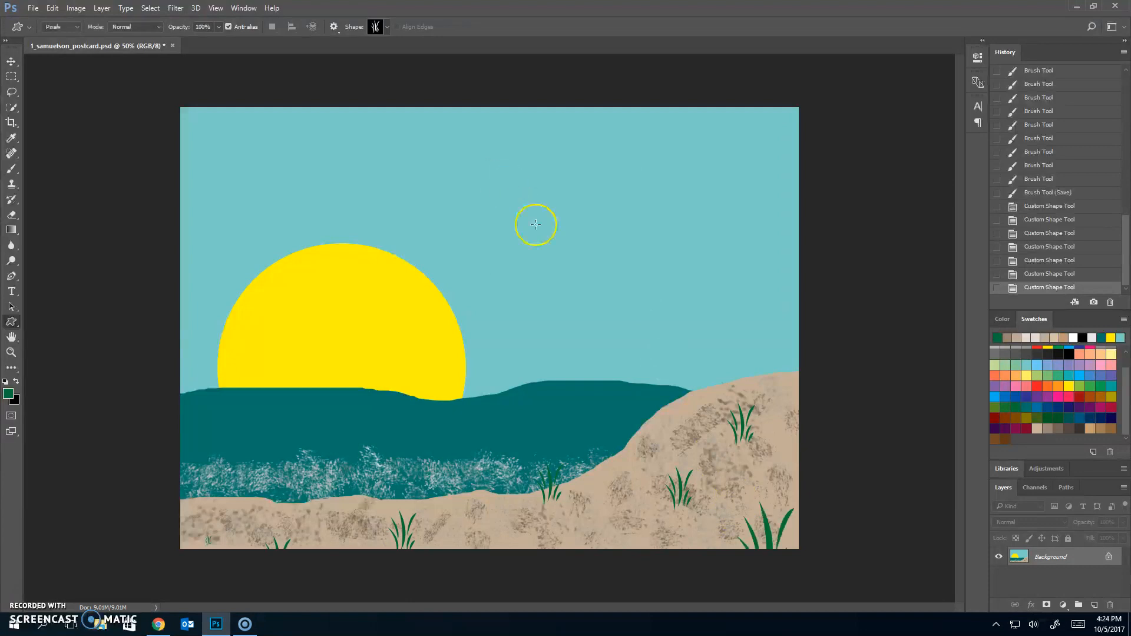
pyautogui.click(658, 412)
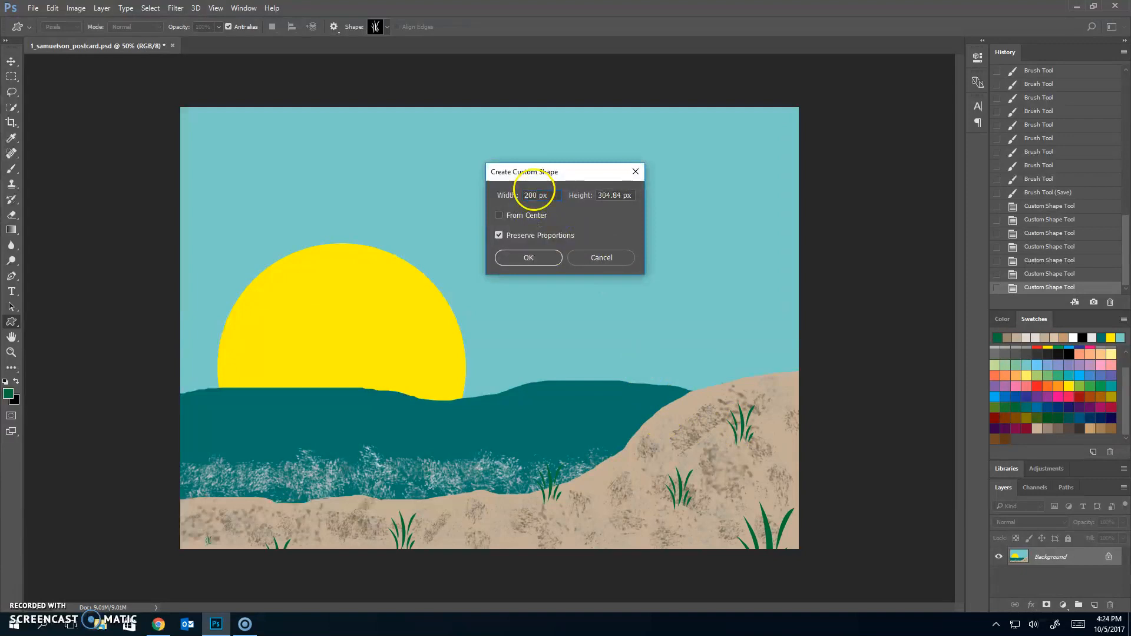
pyautogui.press('Return')
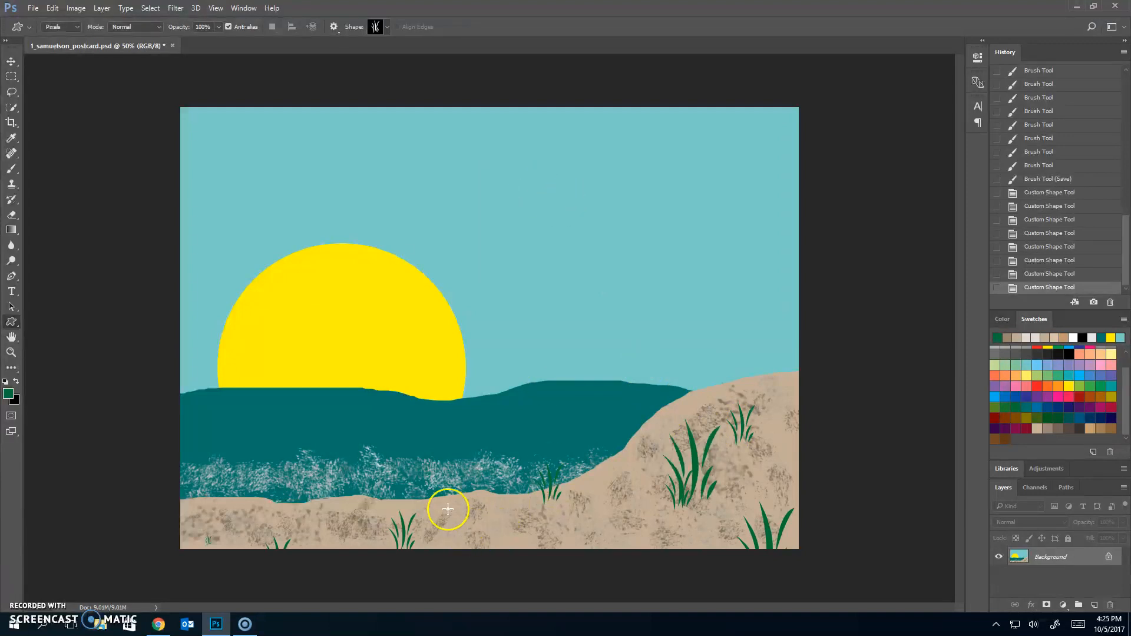
pyautogui.click(212, 502)
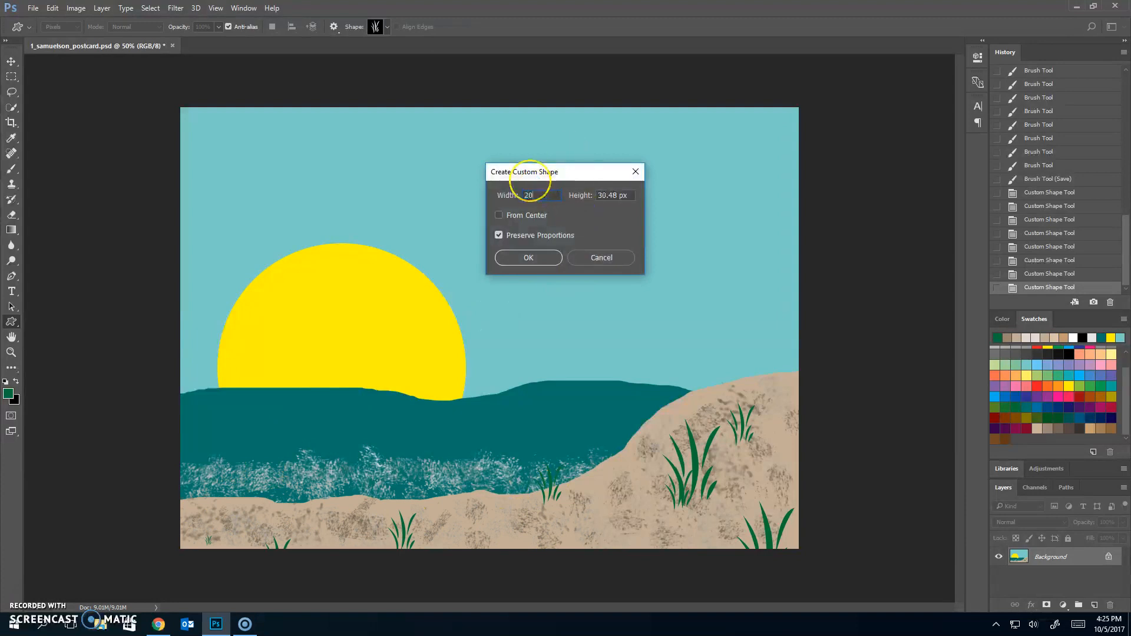
pyautogui.press('Return')
pyautogui.hotkey('ctrl', 'z')
# - Place a 200 px wide grass clump at the beach's left end and a 75 px wide one near its middle
pyautogui.click(212, 452)
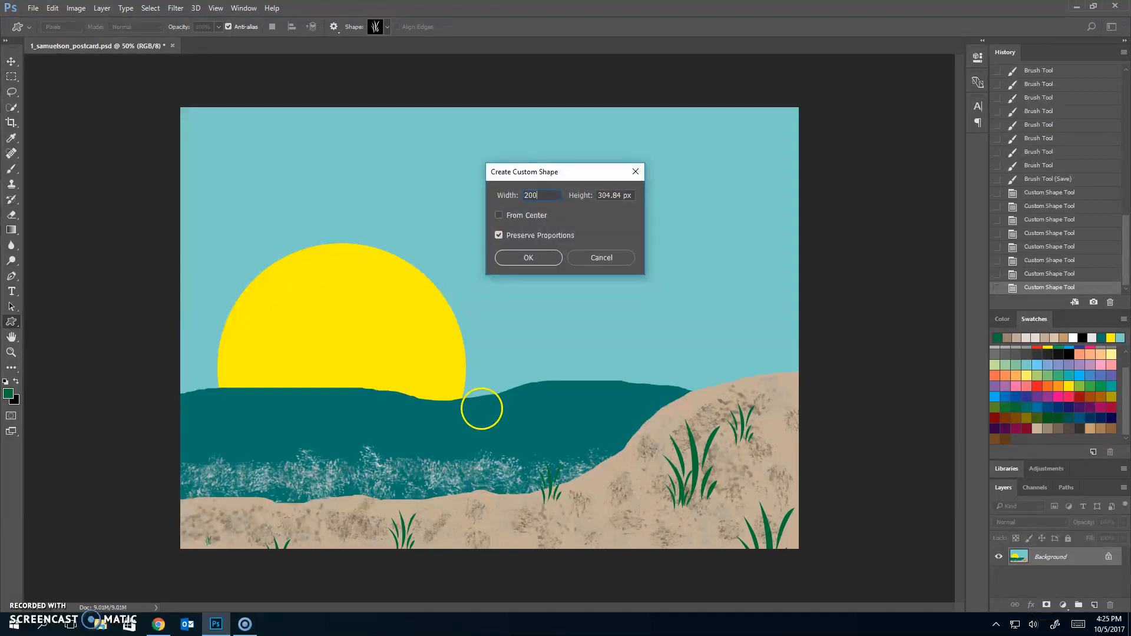
pyautogui.press('Return')
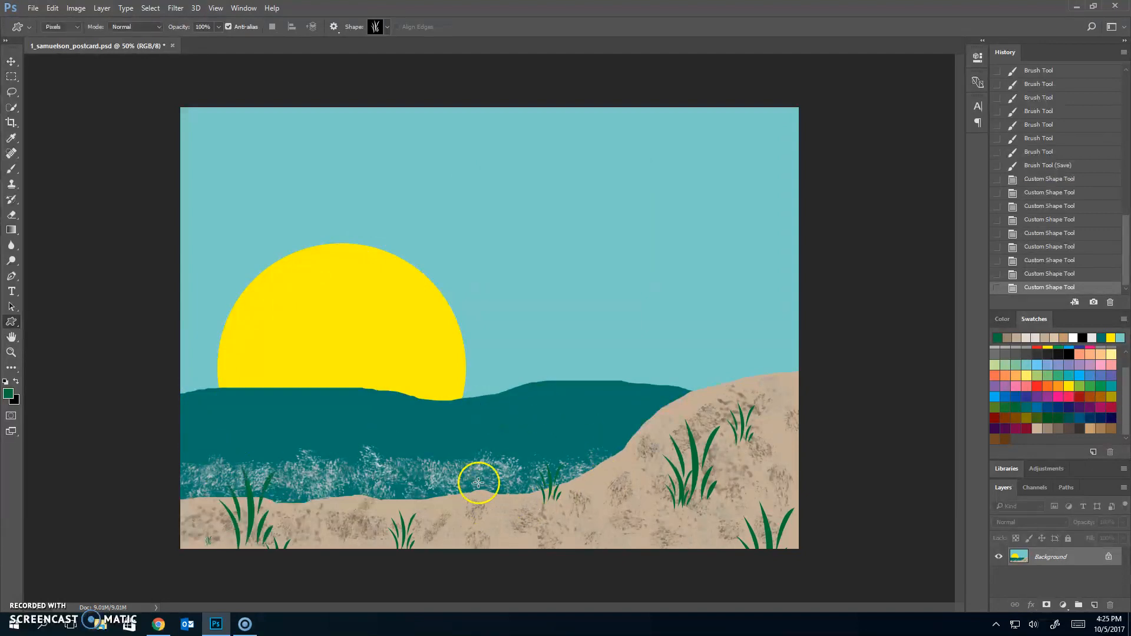
pyautogui.click(627, 331)
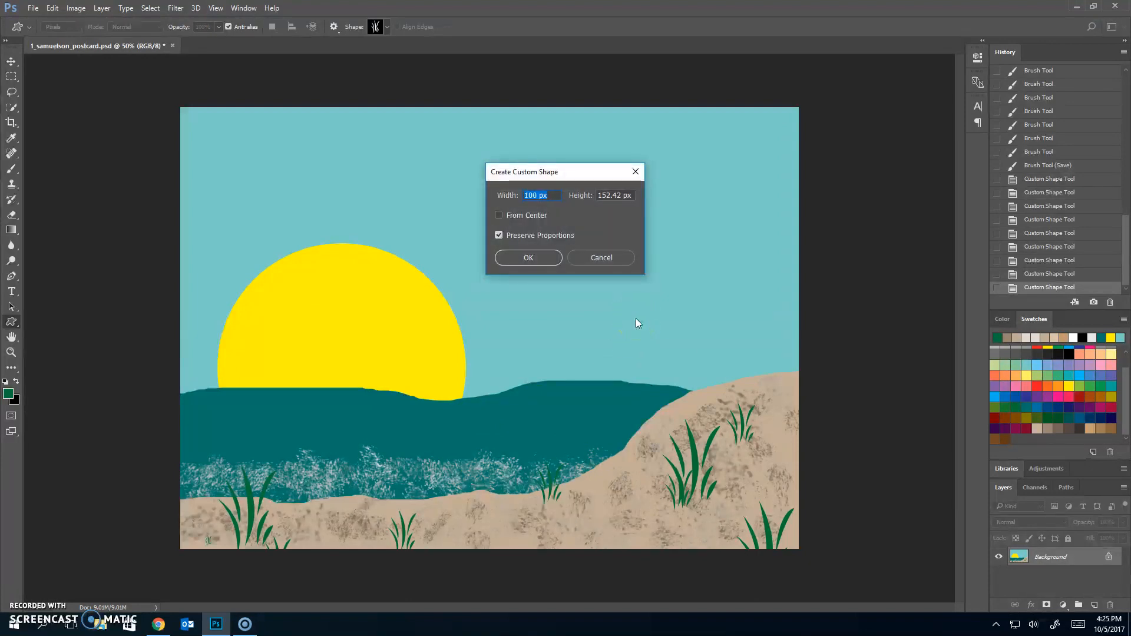
pyautogui.write('75')
pyautogui.click(534, 255)
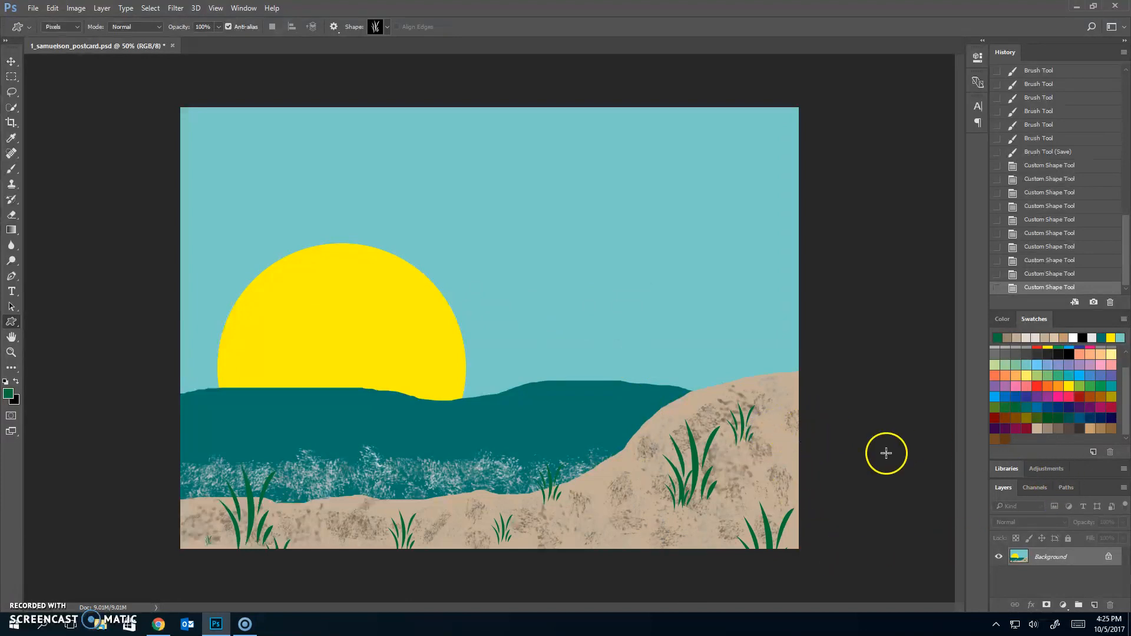
# - Switch to a darker green swatch and place a 75 px wide grass clump at the foot of the dune
pyautogui.click(1047, 420)
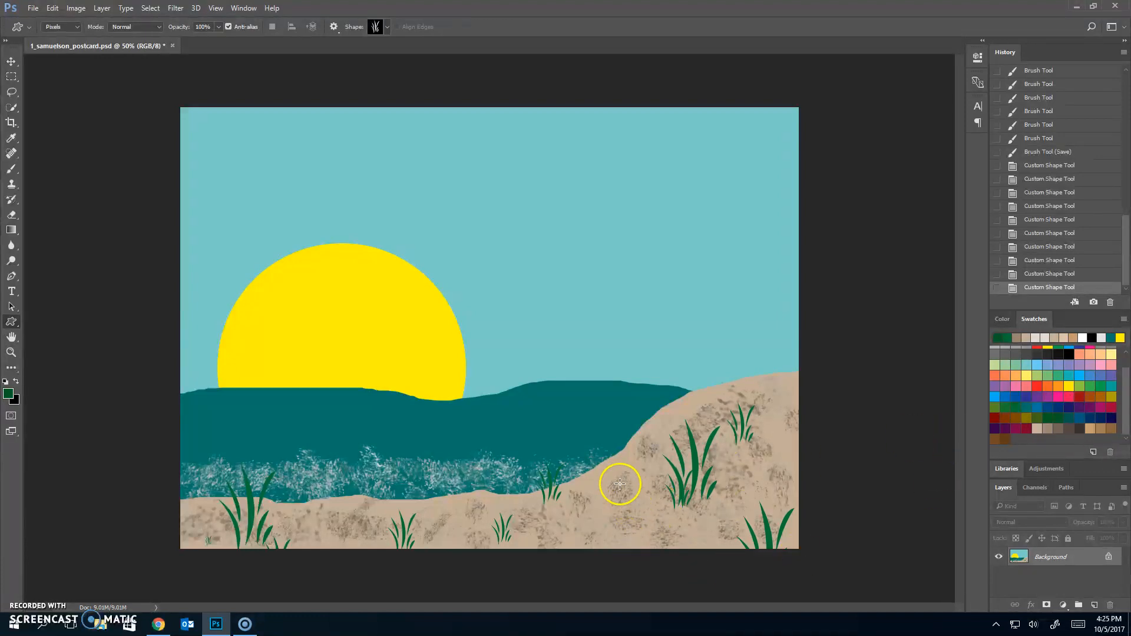
pyautogui.click(636, 472)
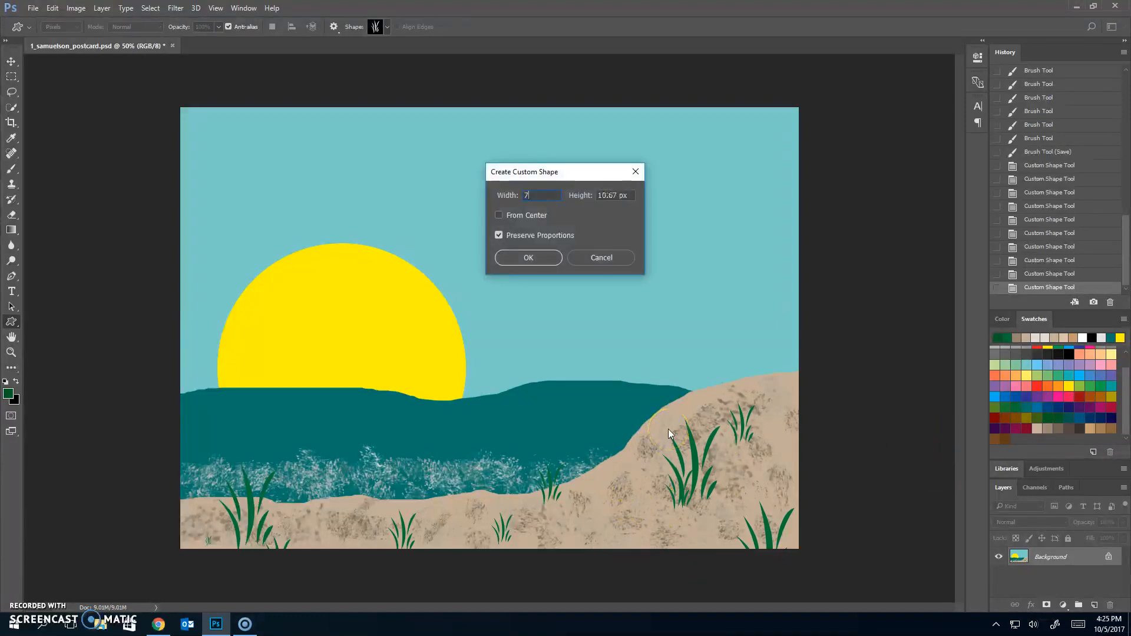
pyautogui.write('75')
pyautogui.press('Return')
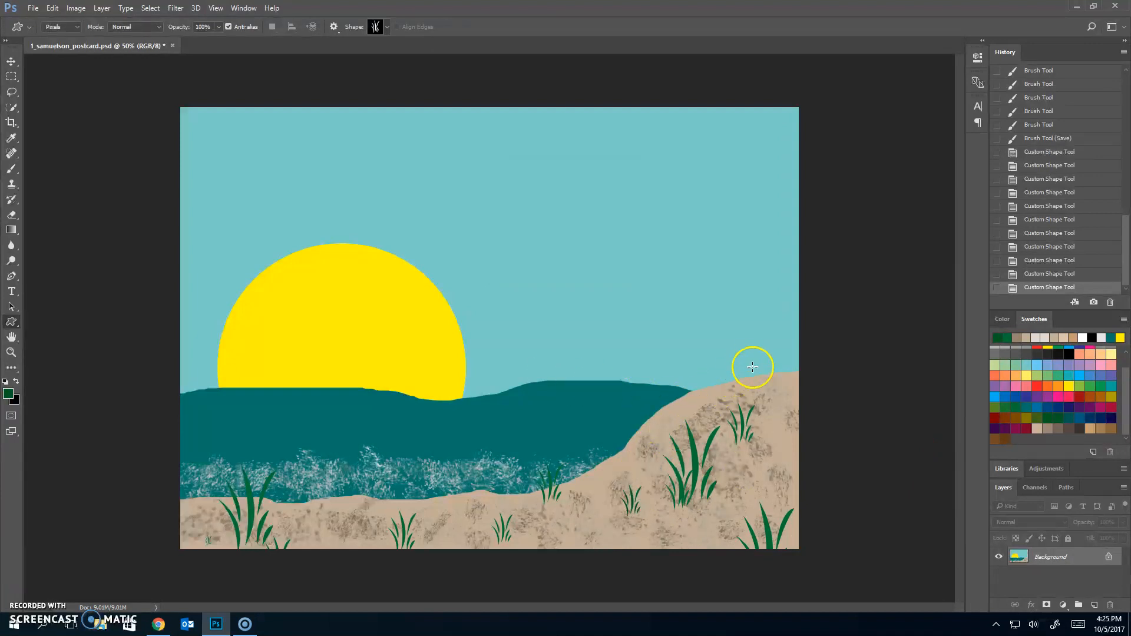
# - Place a 200 px wide grass clump on the dune crest and a 50 px wide one on the left part of the beach
pyautogui.click(745, 346)
pyautogui.write('200')
pyautogui.press('Return')
pyautogui.click(343, 508)
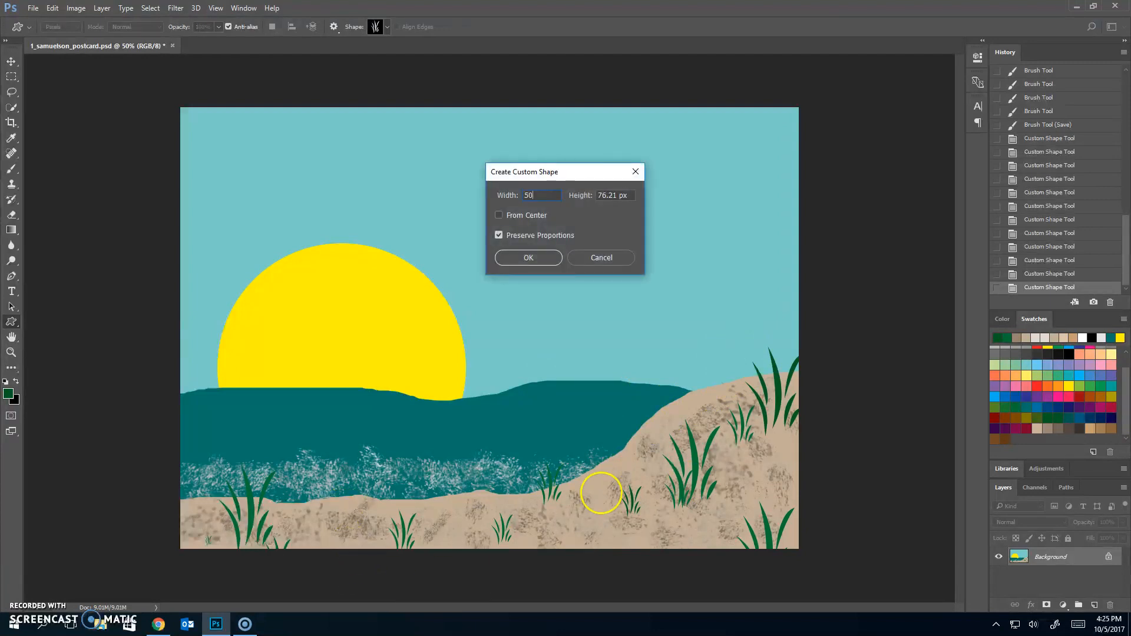
pyautogui.press('Return')
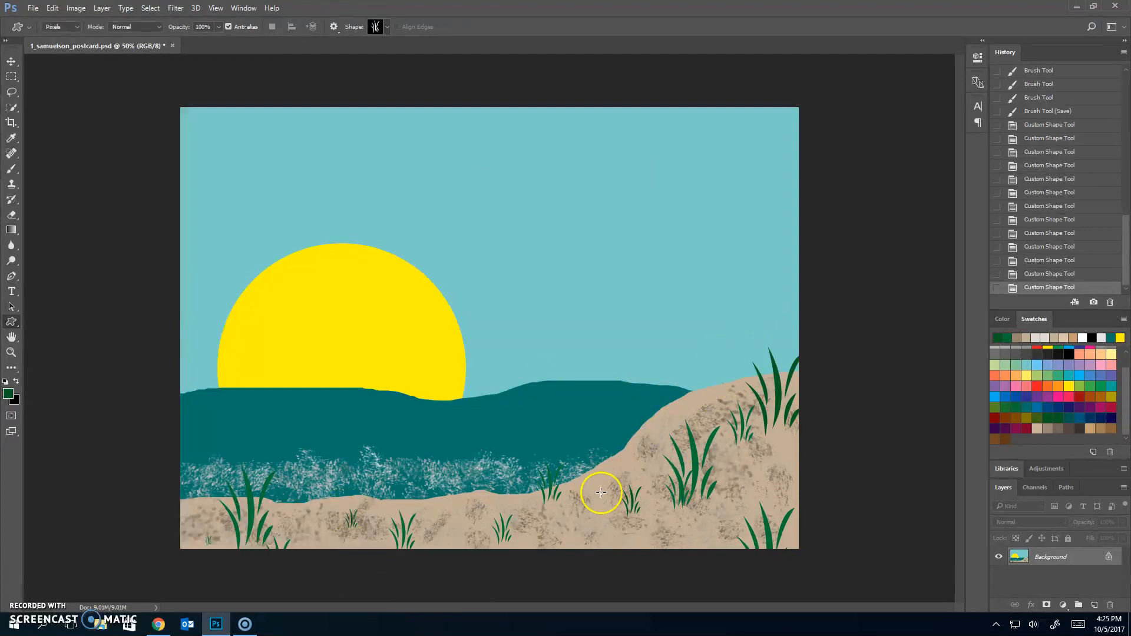
# - Place two 100 px wide grass clumps, one at the middle of the waterline and one beside the clump at the dune's foot
pyautogui.click(465, 477)
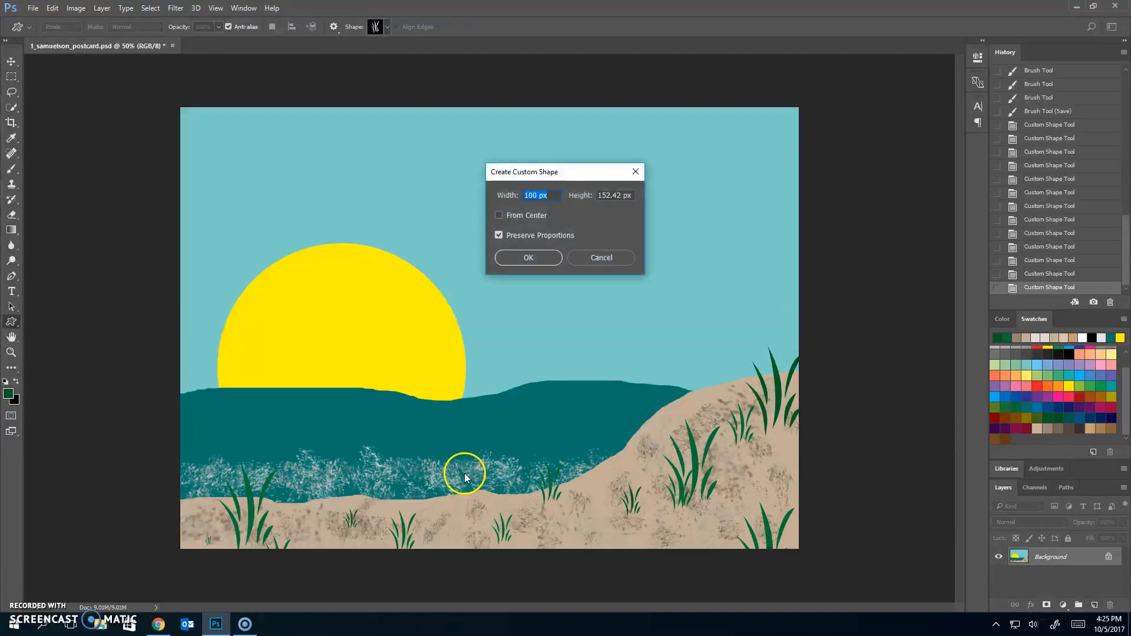
pyautogui.press('Return')
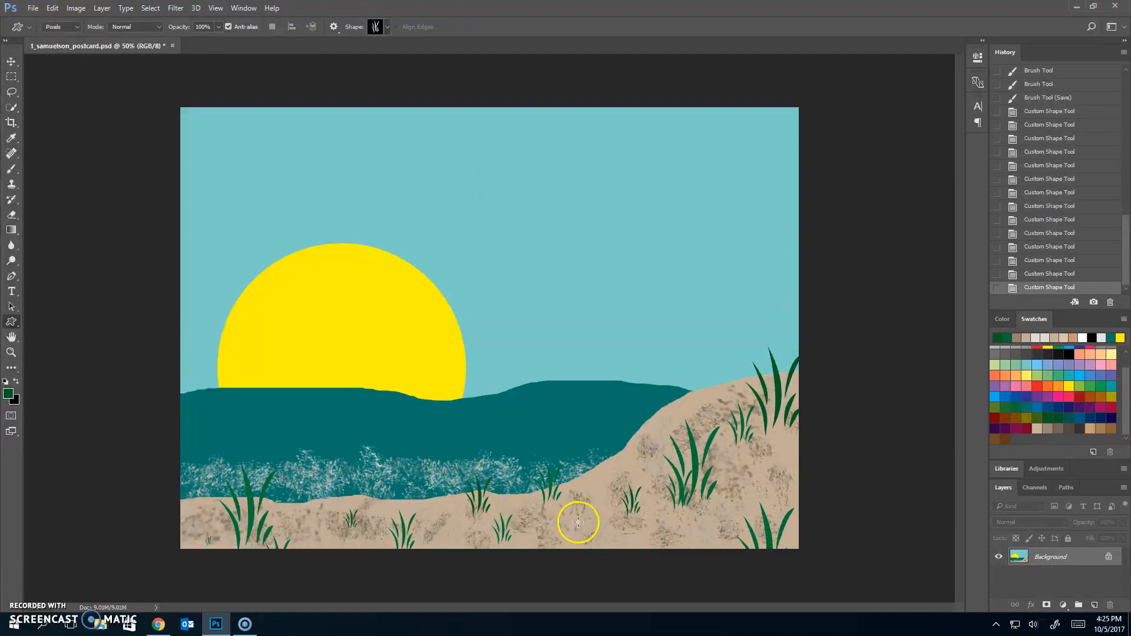
pyautogui.click(595, 481)
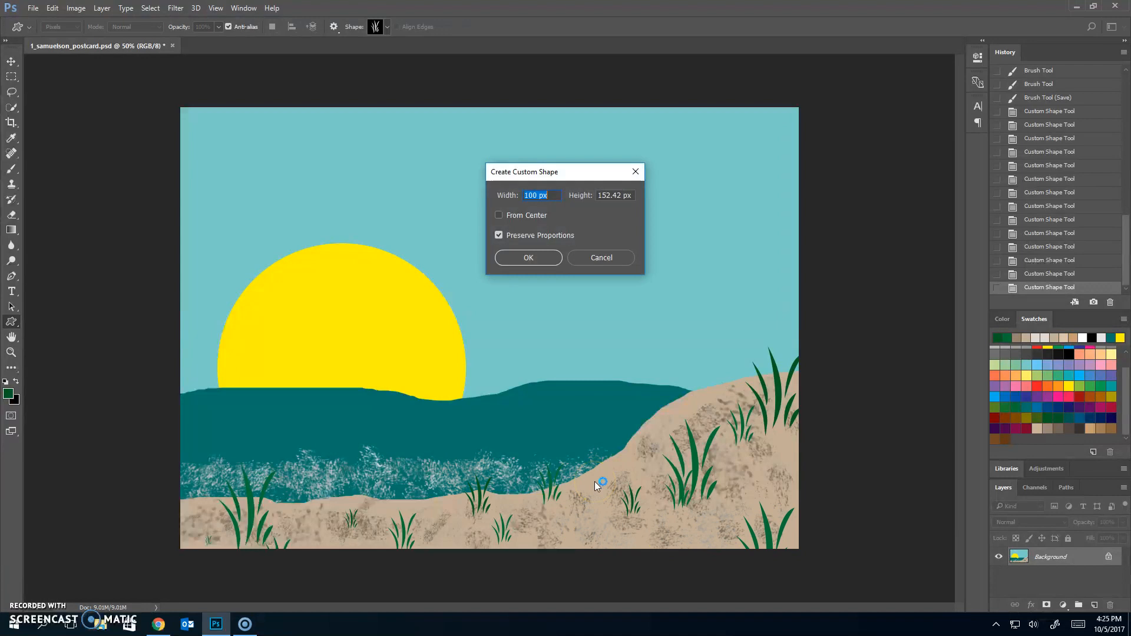
pyautogui.press('Return')
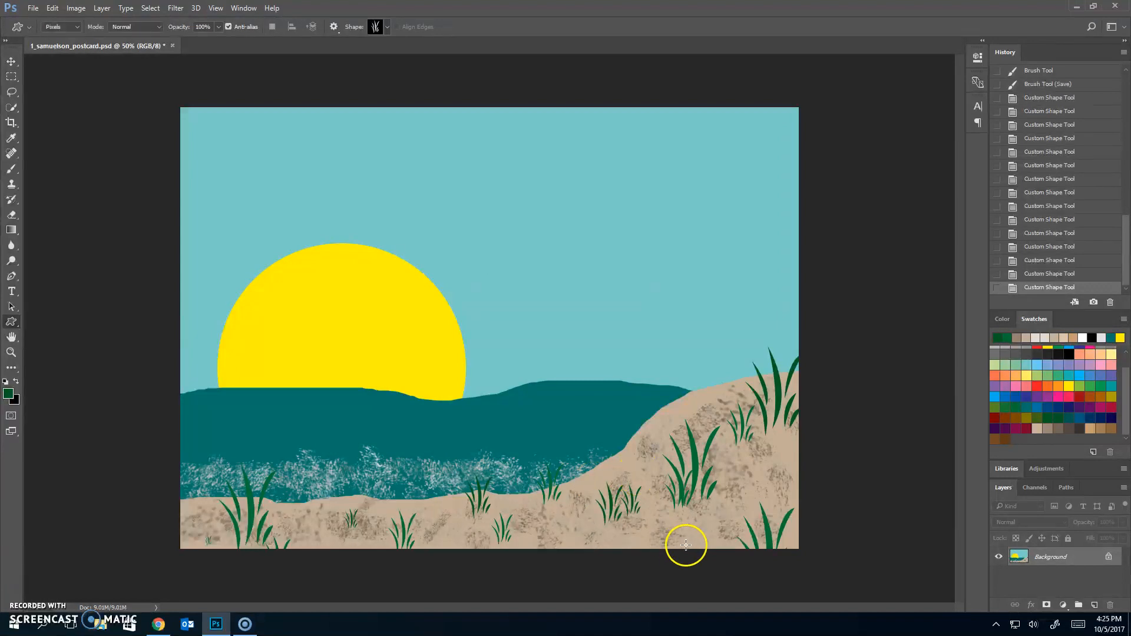
# - Place three small grass clumps on the dune: one near its base, a 32 px wide one on its upper left edge, and one near its right side
pyautogui.click(659, 522)
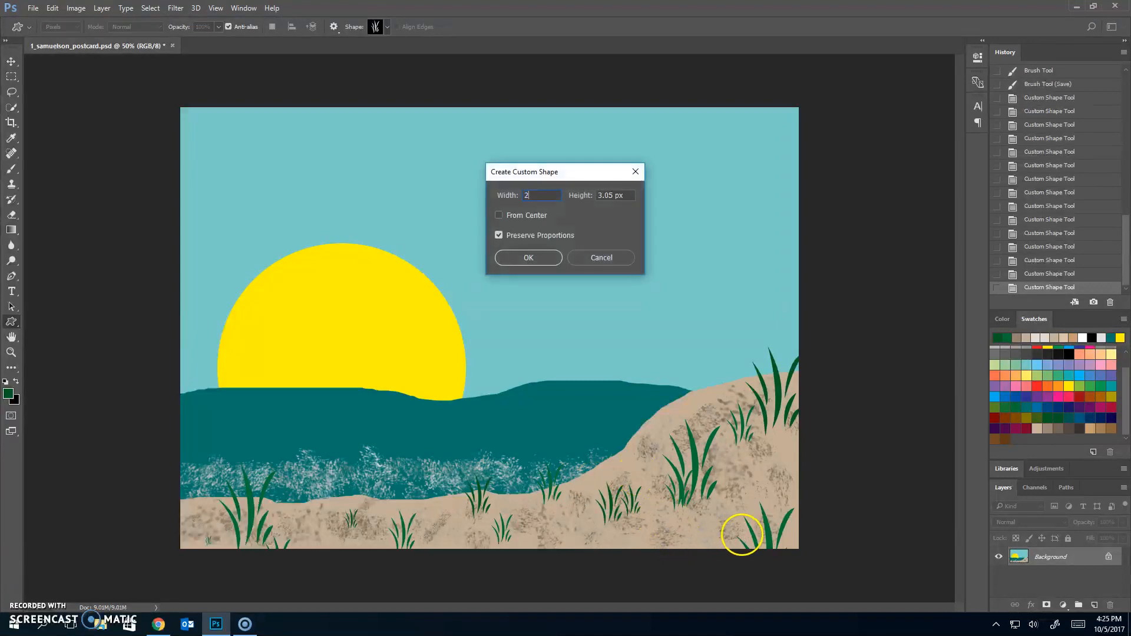
pyautogui.write('2')
pyautogui.press('Return')
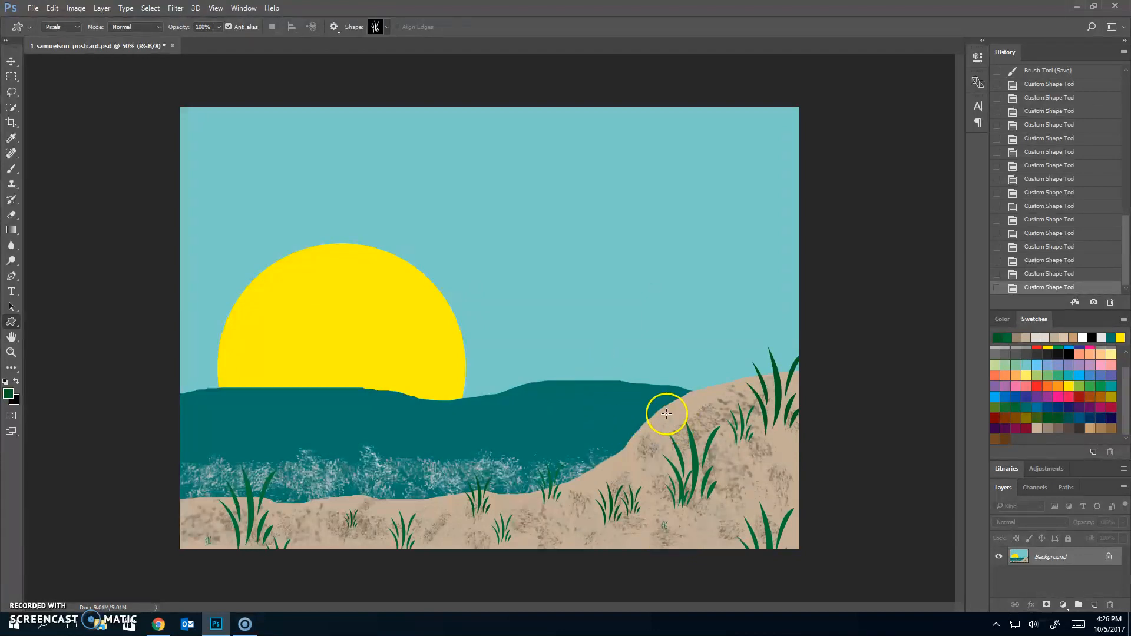
pyautogui.click(656, 404)
pyautogui.write('32')
pyautogui.press('Return')
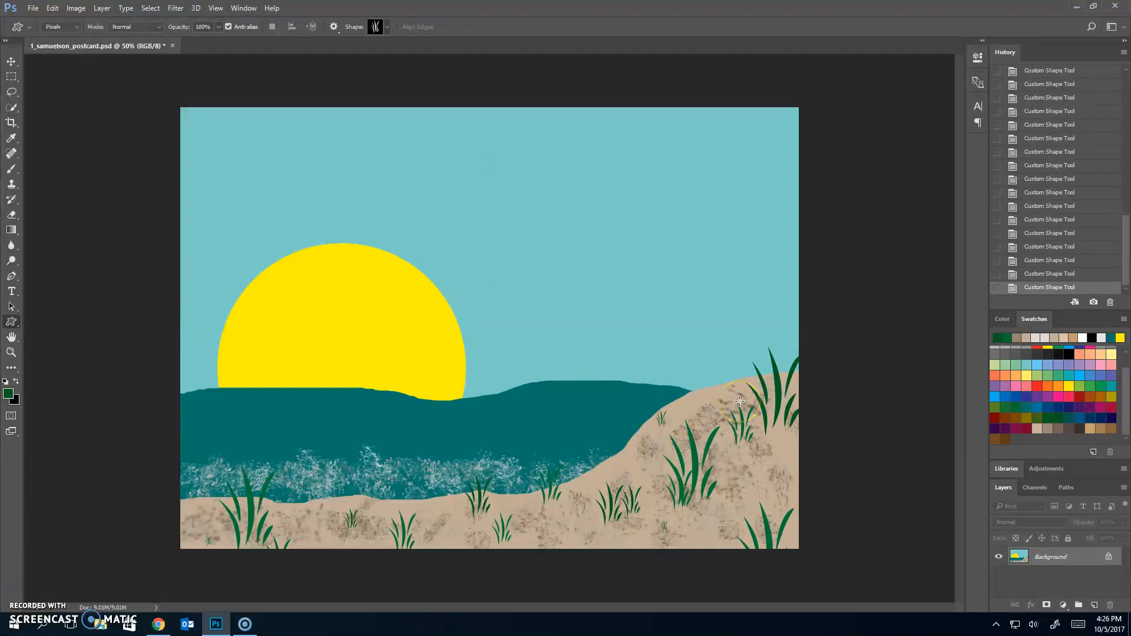
pyautogui.click(767, 455)
pyautogui.press('Return')
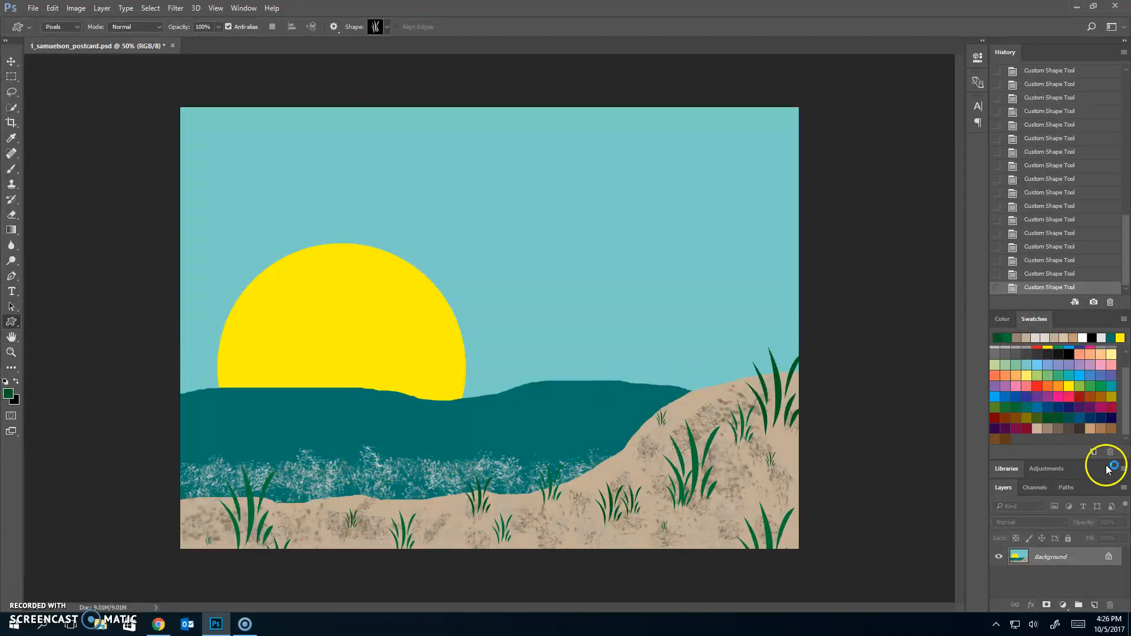
# - Choose a muted grey-green foreground color and place a grass clump over the one in the sand's lower-right corner
pyautogui.click(1002, 318)
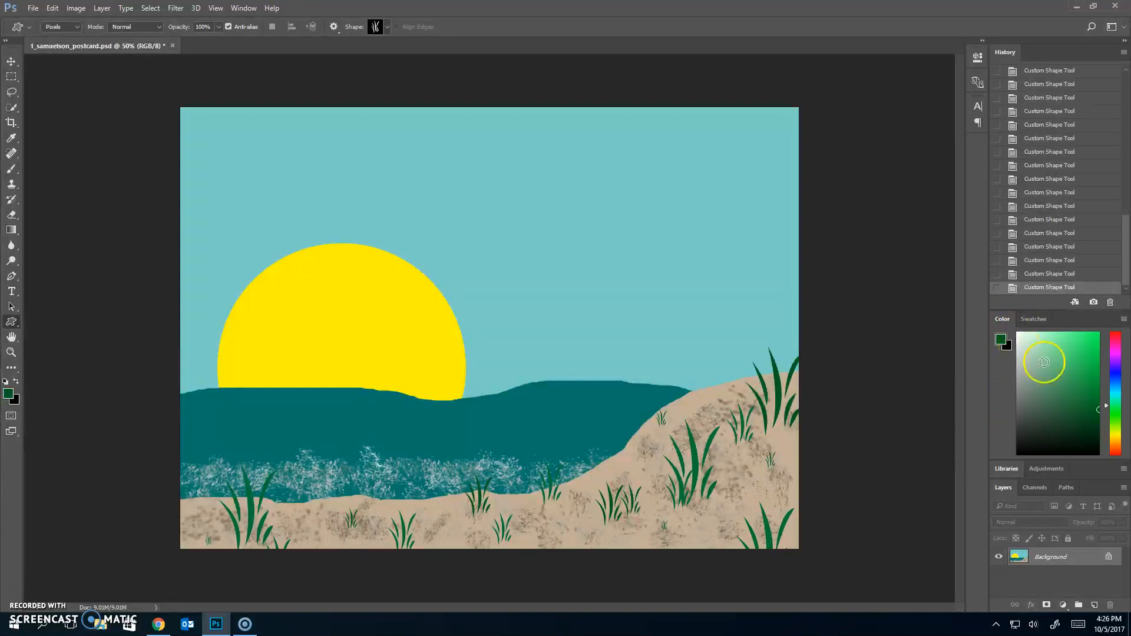
pyautogui.moveTo(1098, 411)
pyautogui.mouseDown()
pyautogui.moveTo(1067, 411)
pyautogui.moveTo(1057, 394)
pyautogui.moveTo(1040, 394)
pyautogui.moveTo(1050, 384)
pyautogui.mouseUp()
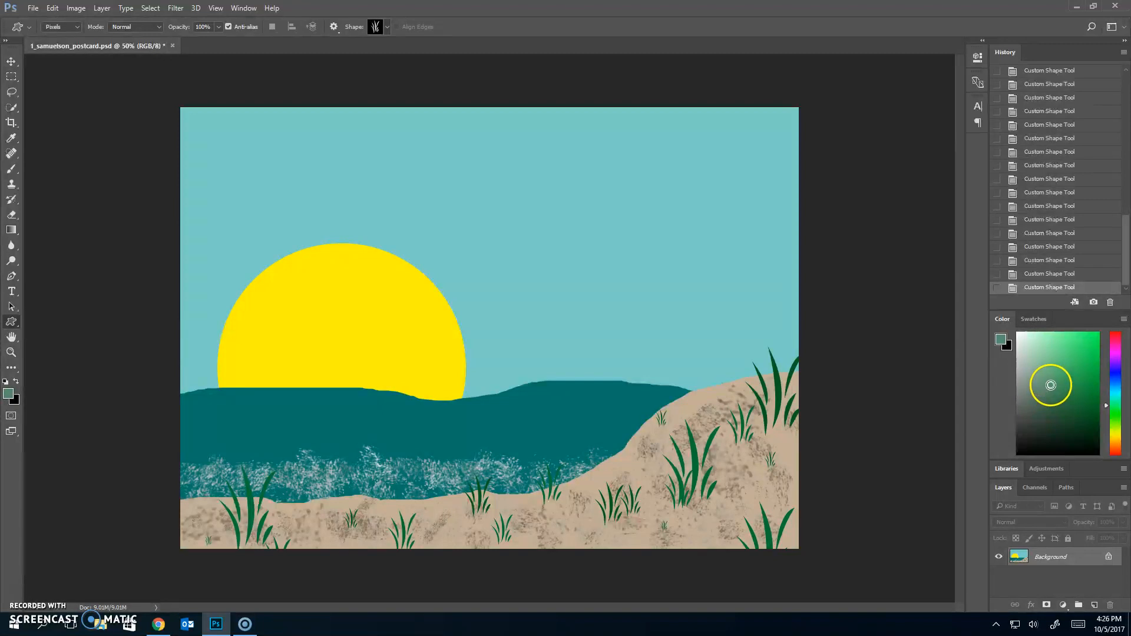
pyautogui.click(745, 487)
pyautogui.press('Return')
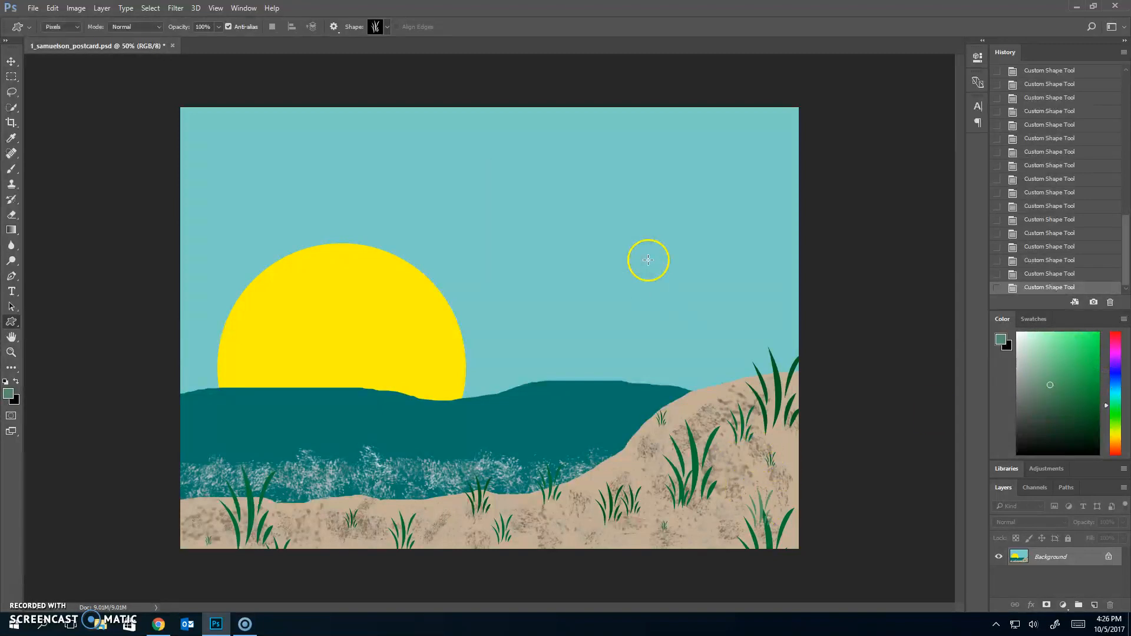
# - Place three grey-green grass clumps: one at the dune's foot, one on the left part of the beach, and a 100 px wide one on the dune crest
pyautogui.click(625, 447)
pyautogui.press('Return')
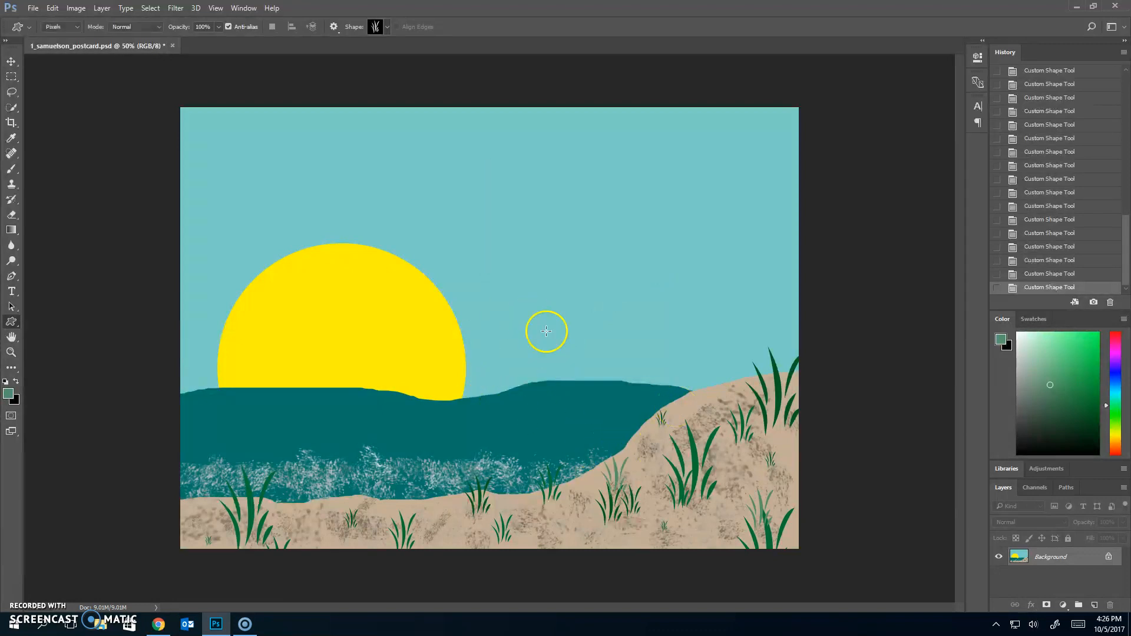
pyautogui.click(657, 336)
pyautogui.press('Return')
pyautogui.click(710, 369)
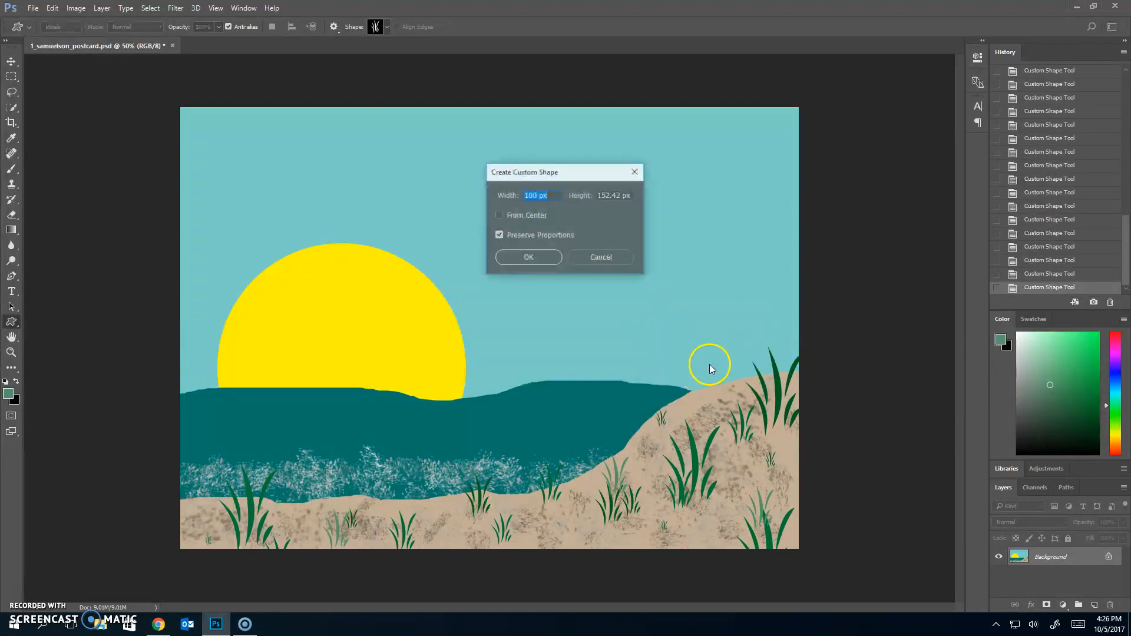
pyautogui.press('Return')
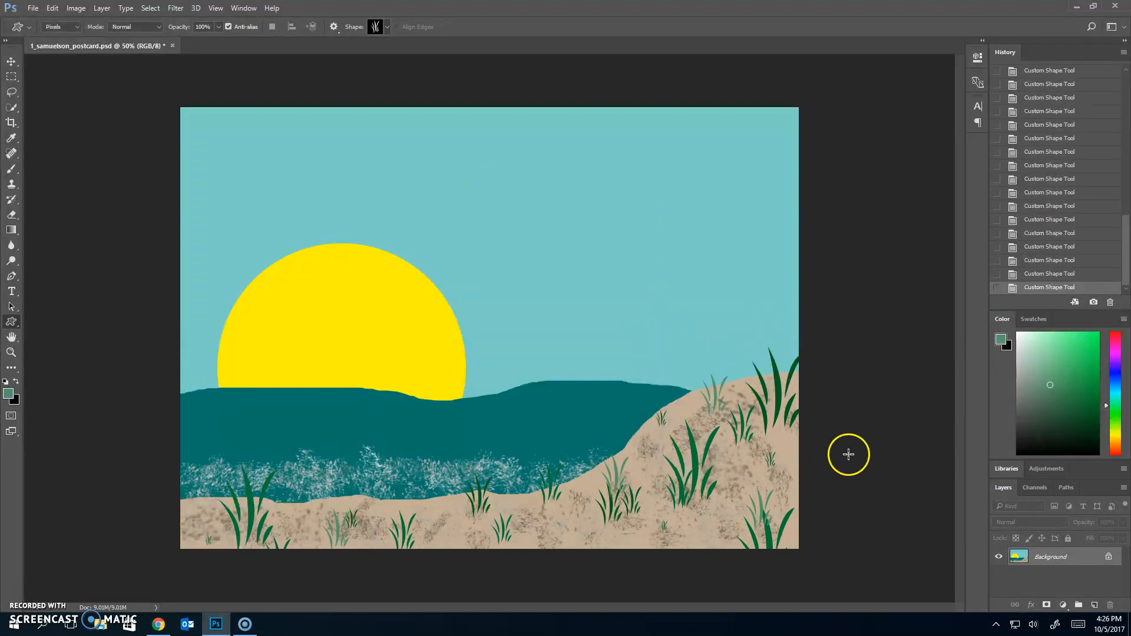
# - Place two smaller grey-green grass clumps, one low on the sand before the dune and one on the dune's left slope
pyautogui.click(572, 526)
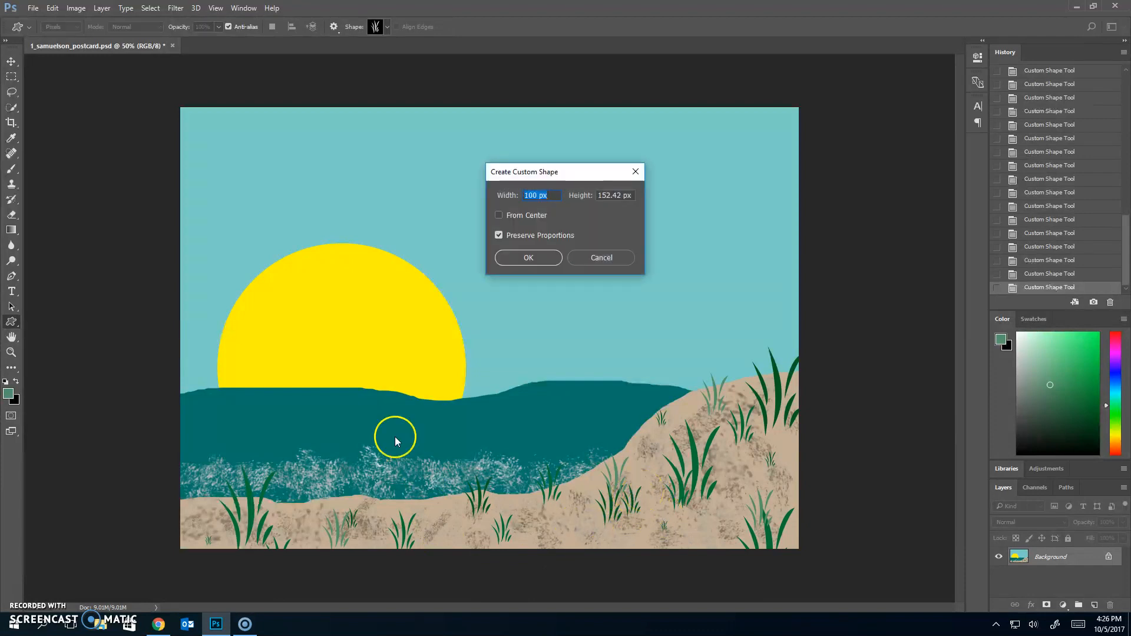
pyautogui.press('Return')
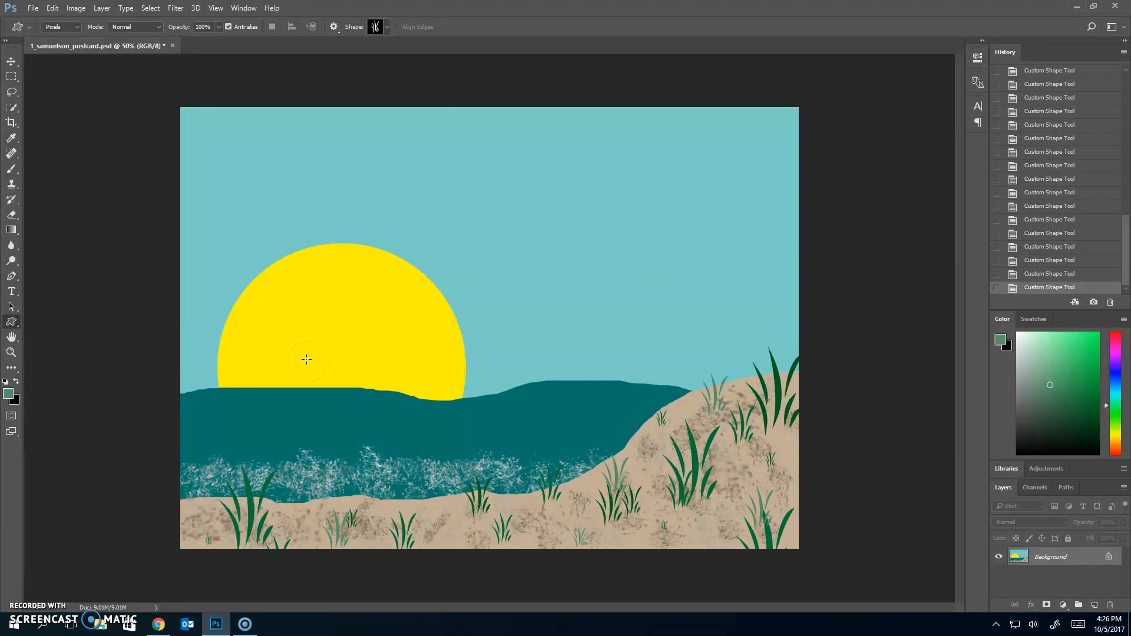
pyautogui.click(709, 391)
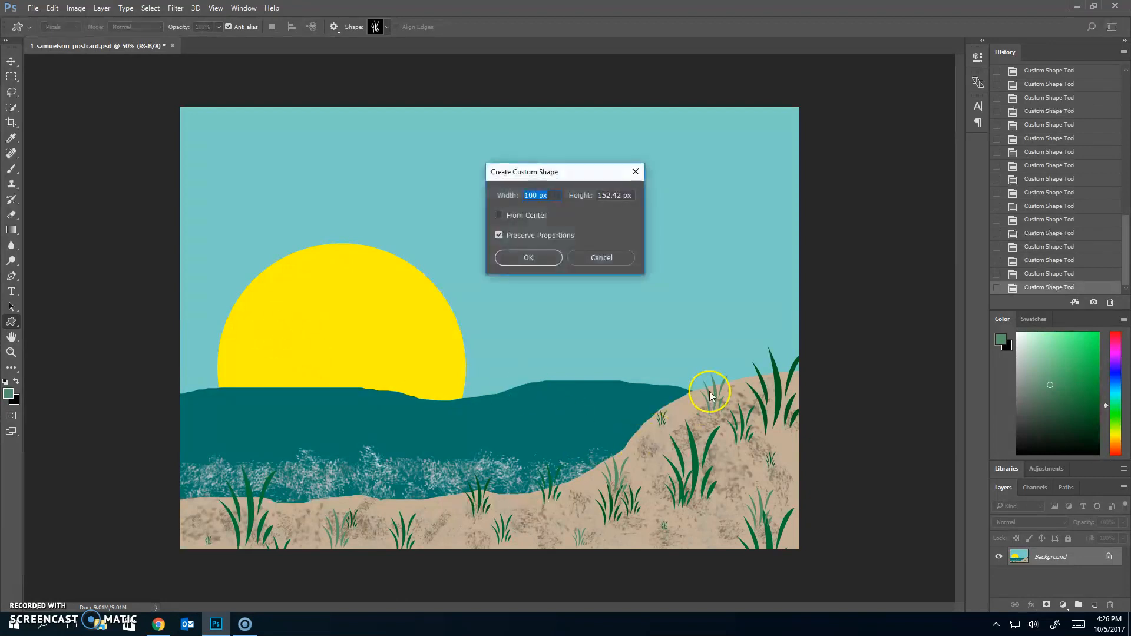
pyautogui.press('Return')
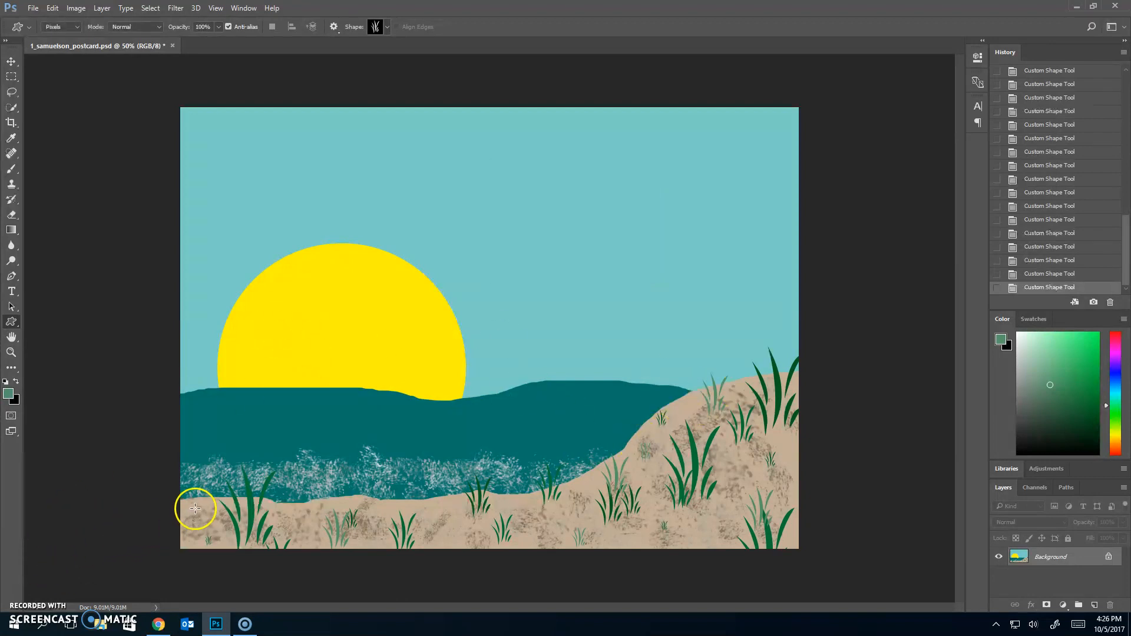
# - Place a 75 px wide grey-green grass clump at the beach's left end and a large one left of the beach's middle
pyautogui.click(354, 405)
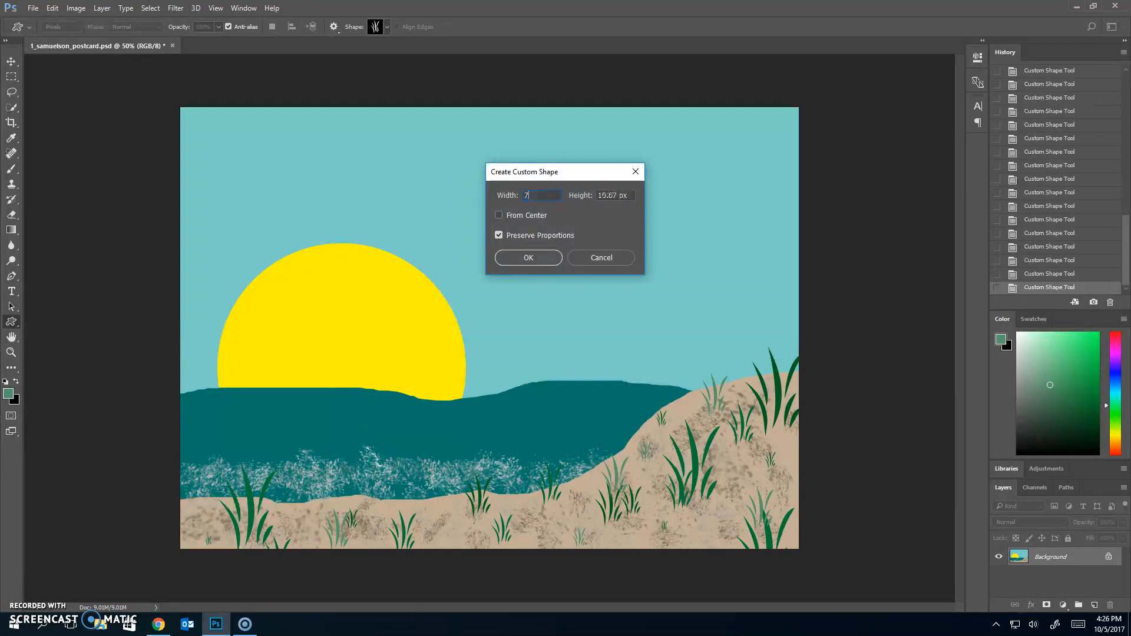
pyautogui.write('75')
pyautogui.press('Return')
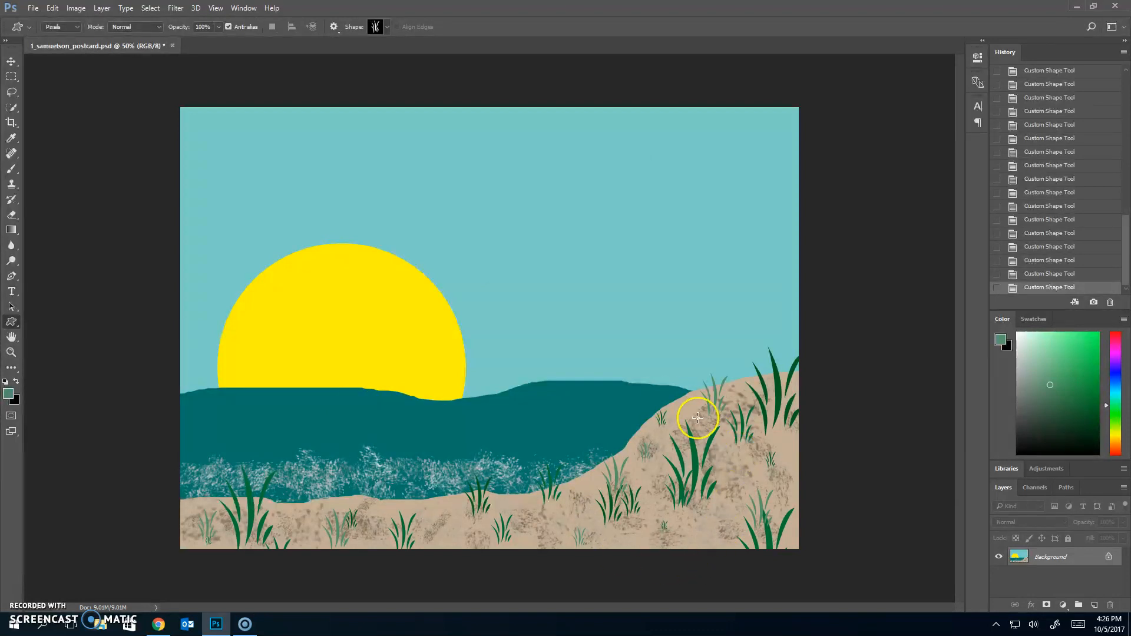
pyautogui.click(393, 486)
pyautogui.write('150')
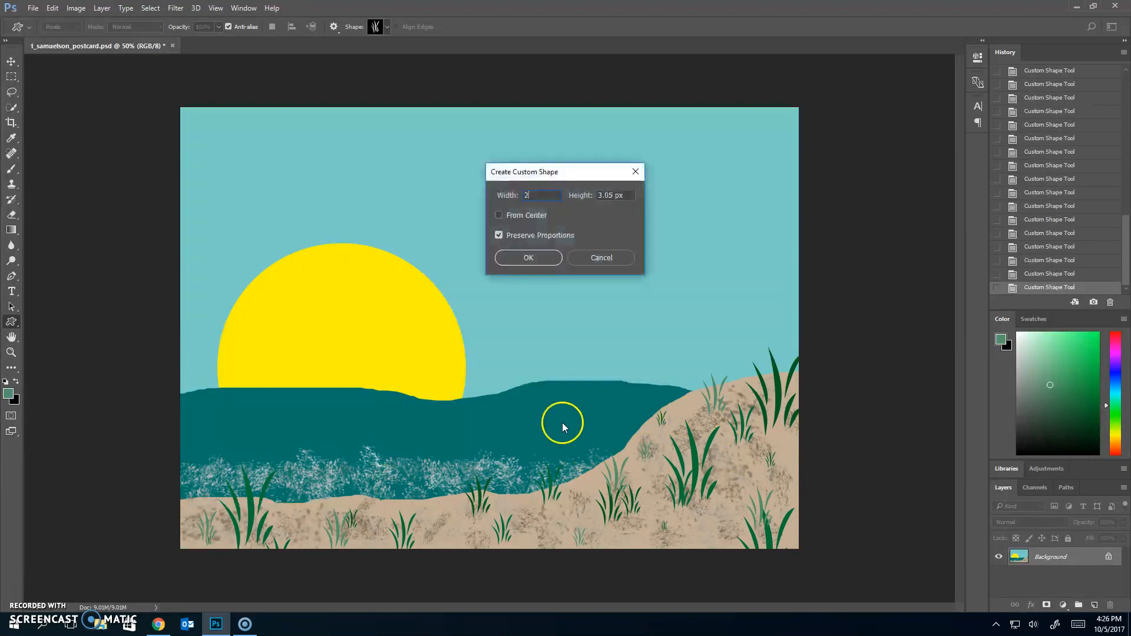
pyautogui.press('Return')
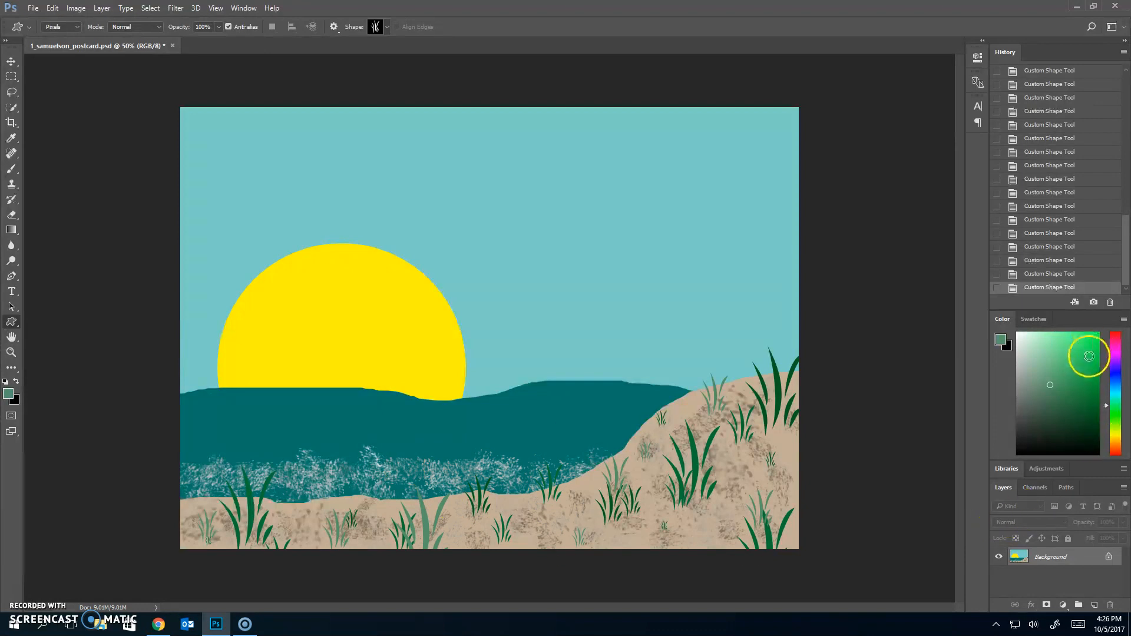
# - Switch to a grey-brown swatch and place a 100 px wide grass clump on the right side of the dune
pyautogui.click(1032, 320)
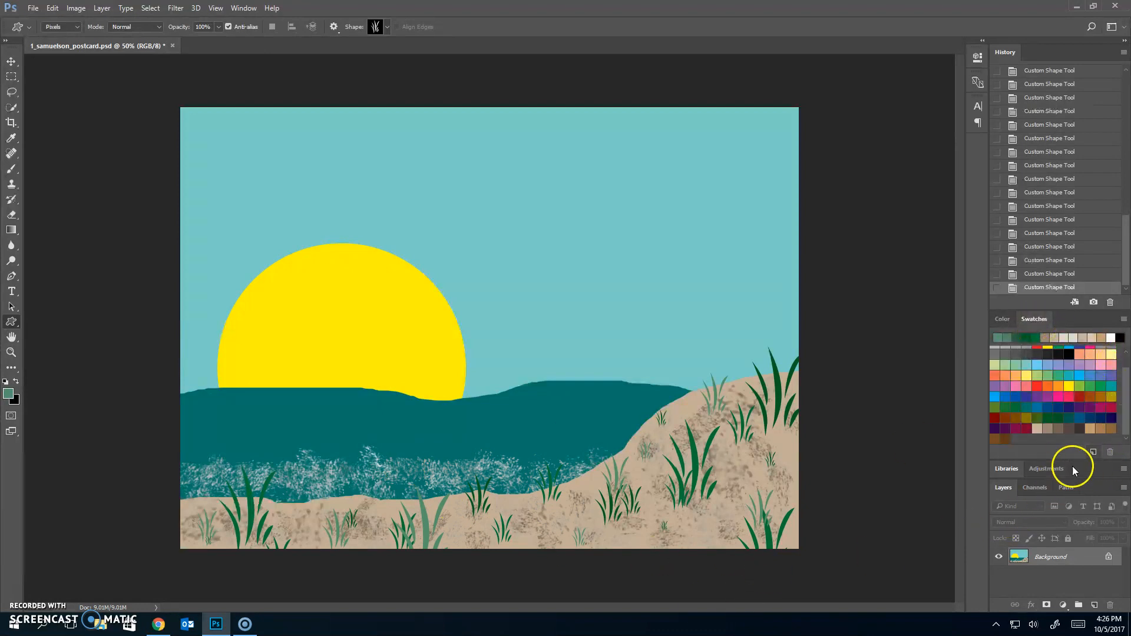
pyautogui.click(1059, 429)
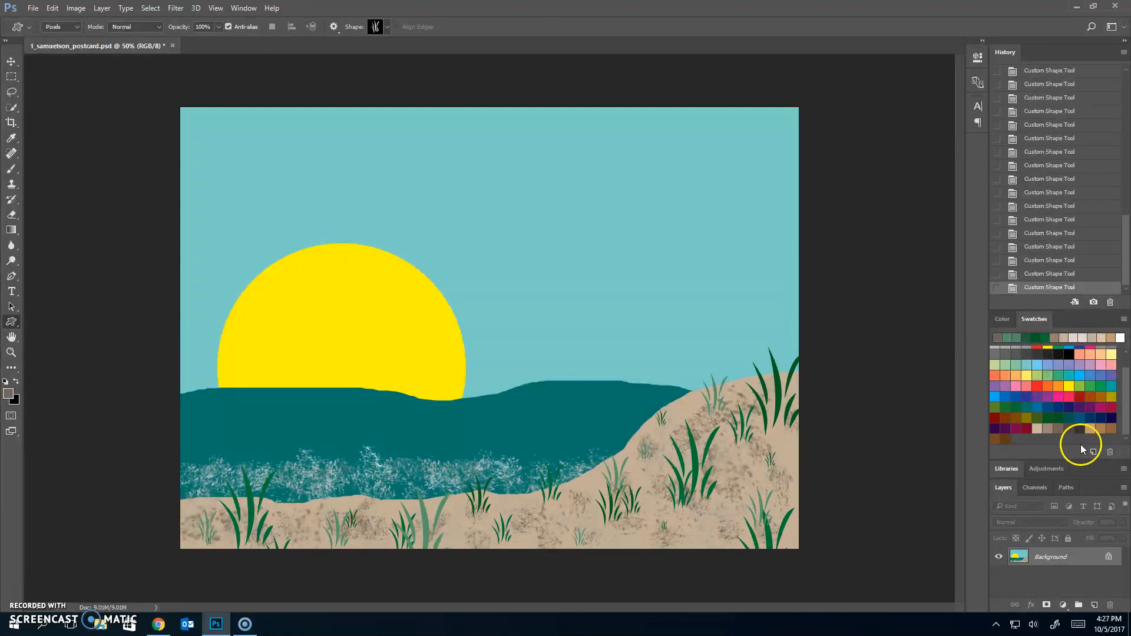
pyautogui.click(753, 448)
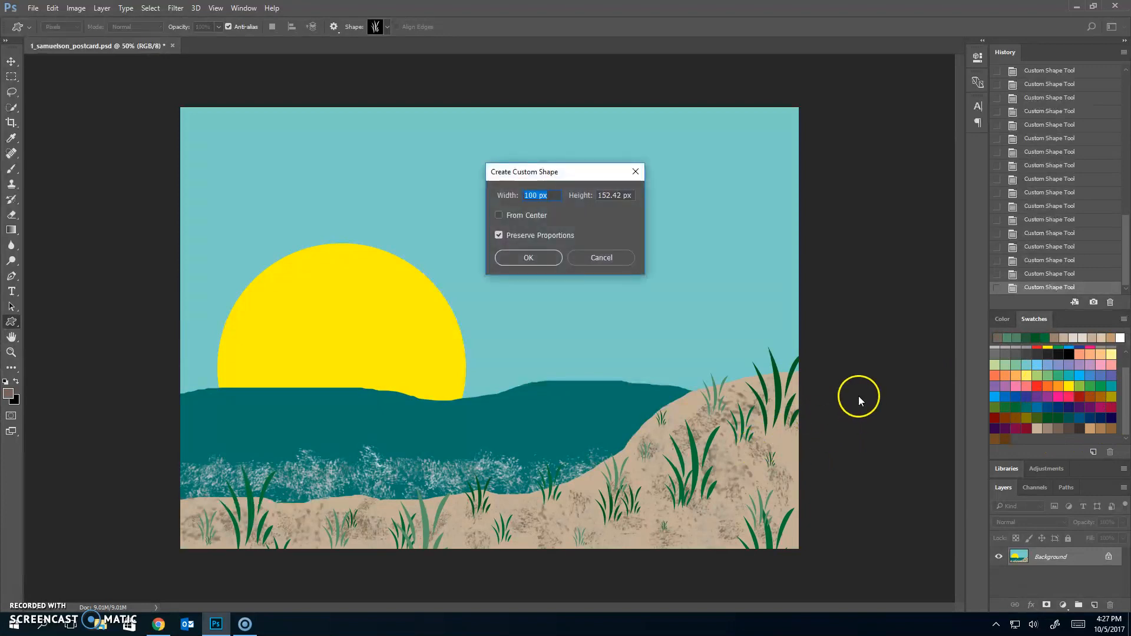
pyautogui.press('Return')
# - Place a 50 px wide brown grass clump at the dune's lower edge and another brown clump on the left part of the beach
pyautogui.click(711, 530)
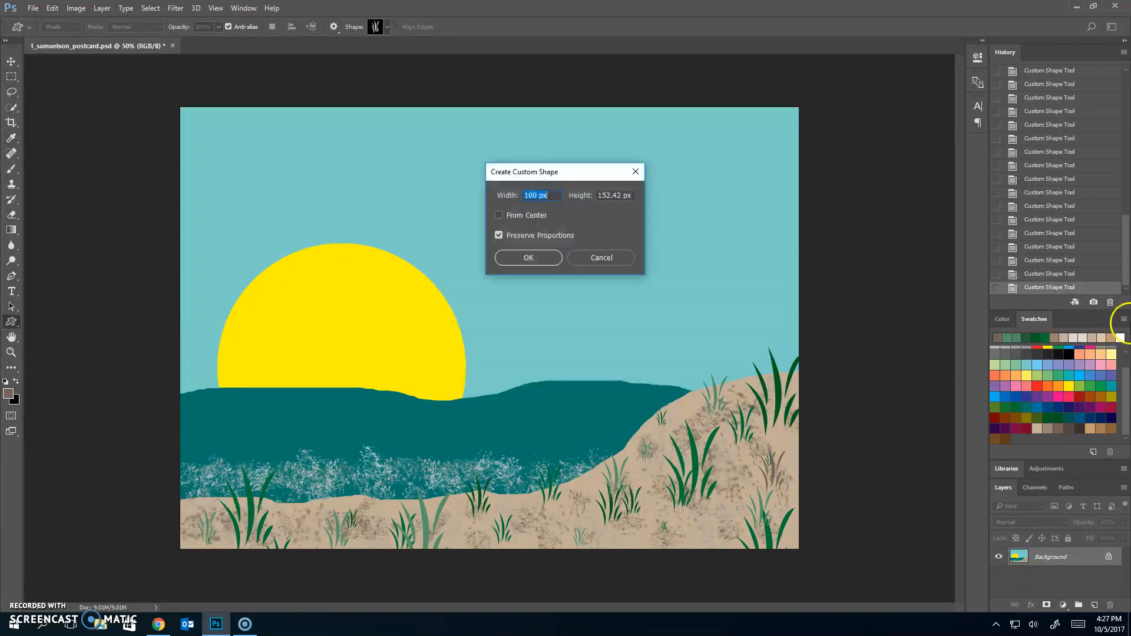
pyautogui.write('50')
pyautogui.press('Return')
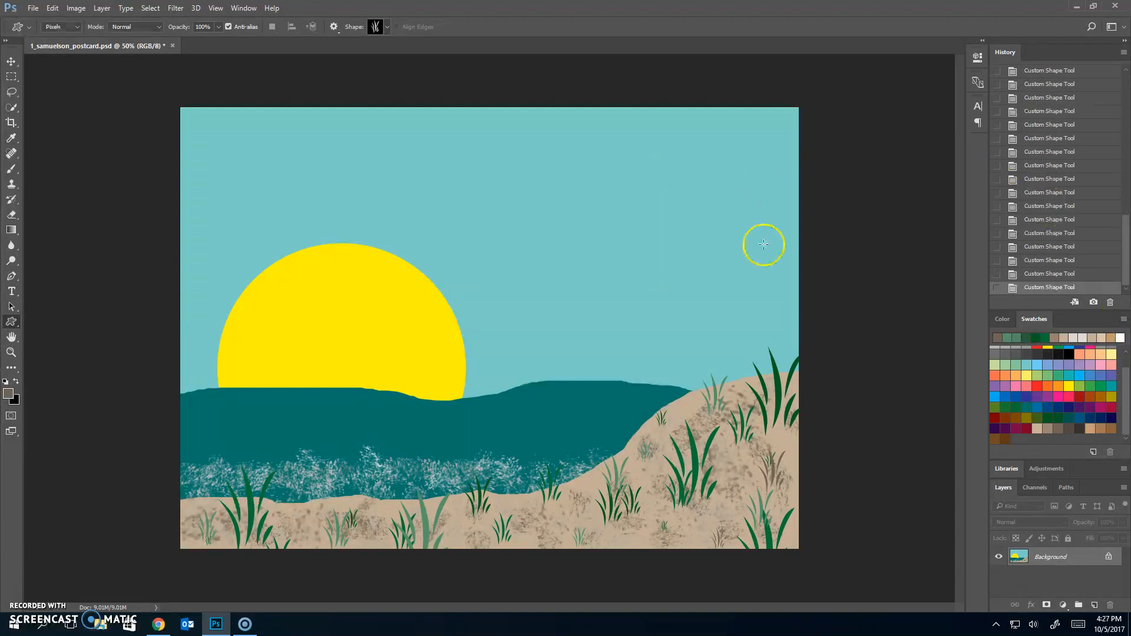
pyautogui.click(373, 498)
pyautogui.press('Return')
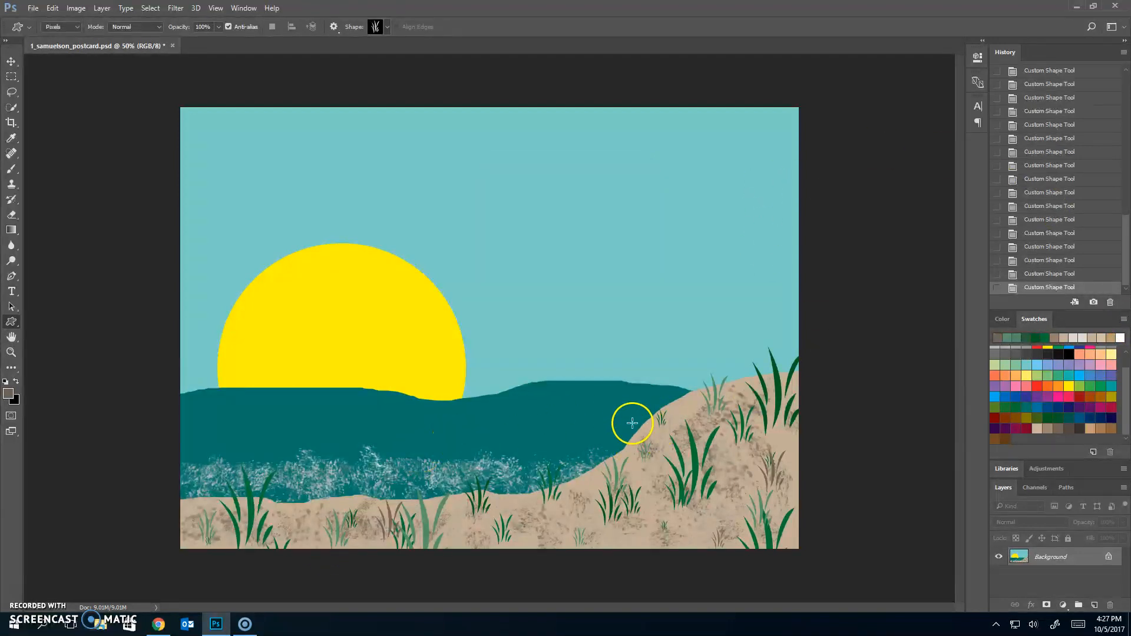
# - Place a 200 px wide brown grass clump on the dune's left slope and a 70 px wide one at its foot
pyautogui.click(616, 394)
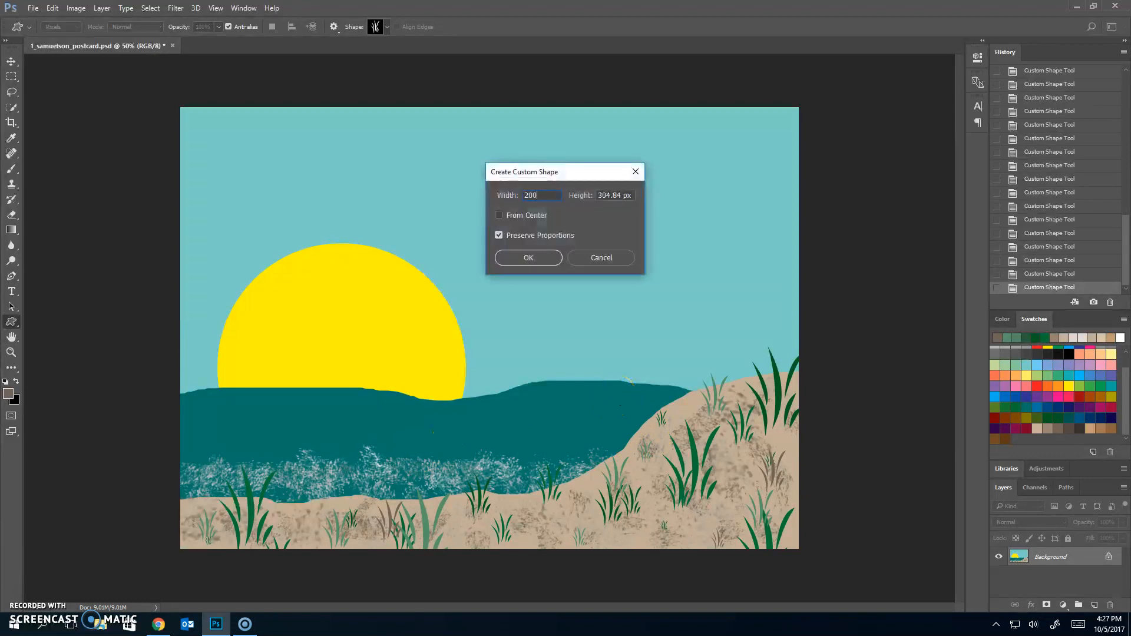
pyautogui.write('200')
pyautogui.press('Return')
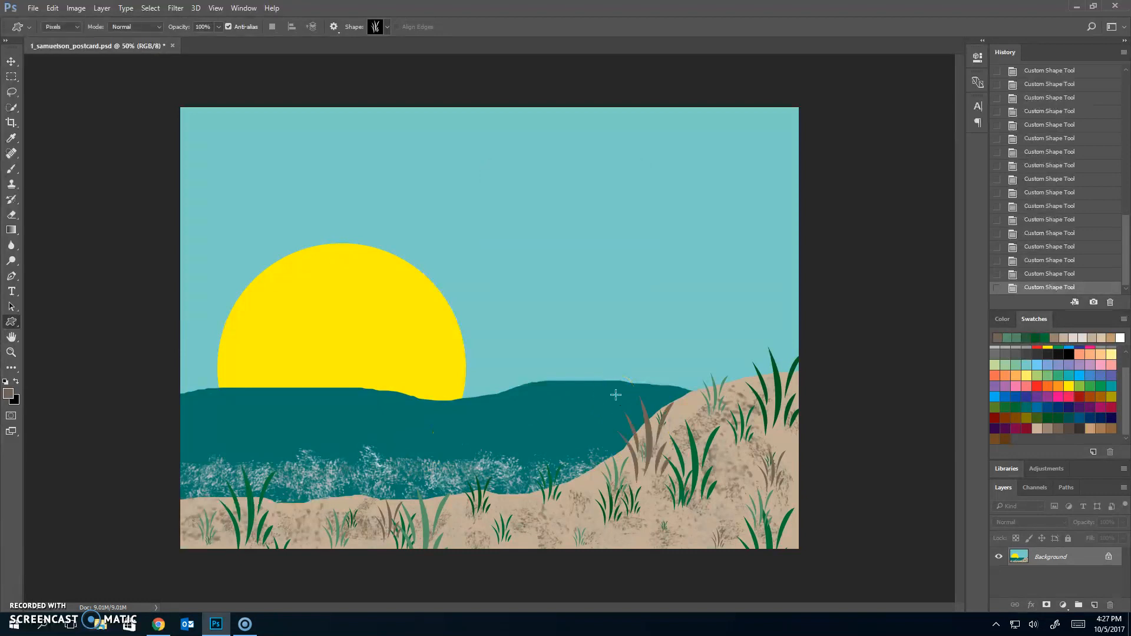
pyautogui.click(584, 507)
pyautogui.write('70')
pyautogui.press('Return')
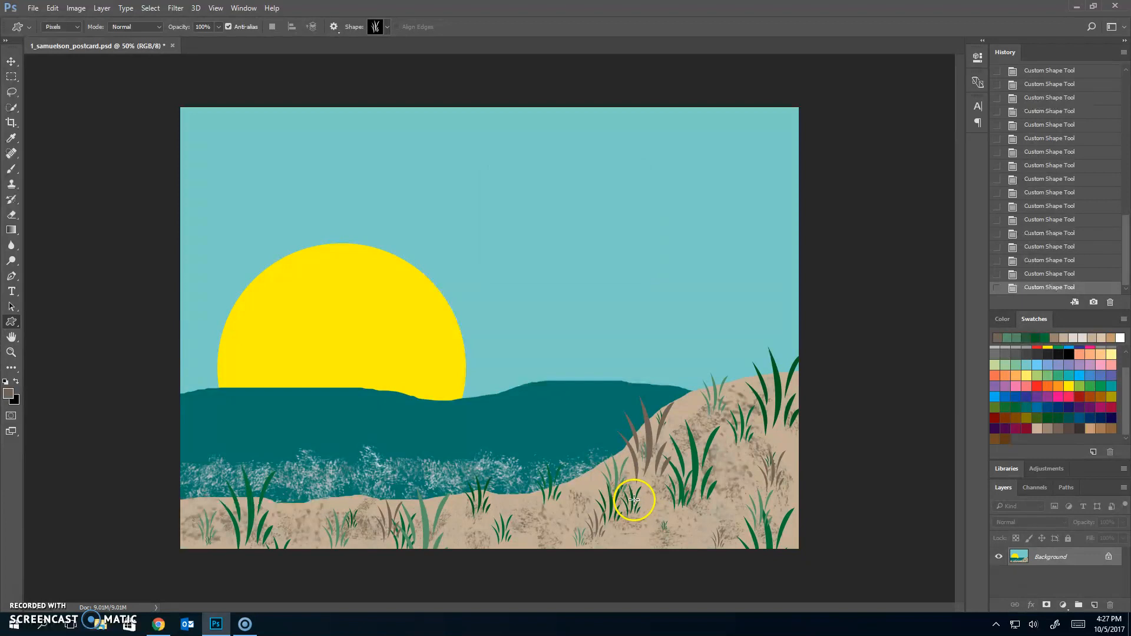
# - Place two 60 px wide brown grass clumps, one at the beach's left end and one on the dune's lower right slope
pyautogui.click(200, 503)
pyautogui.write('60')
pyautogui.press('Return')
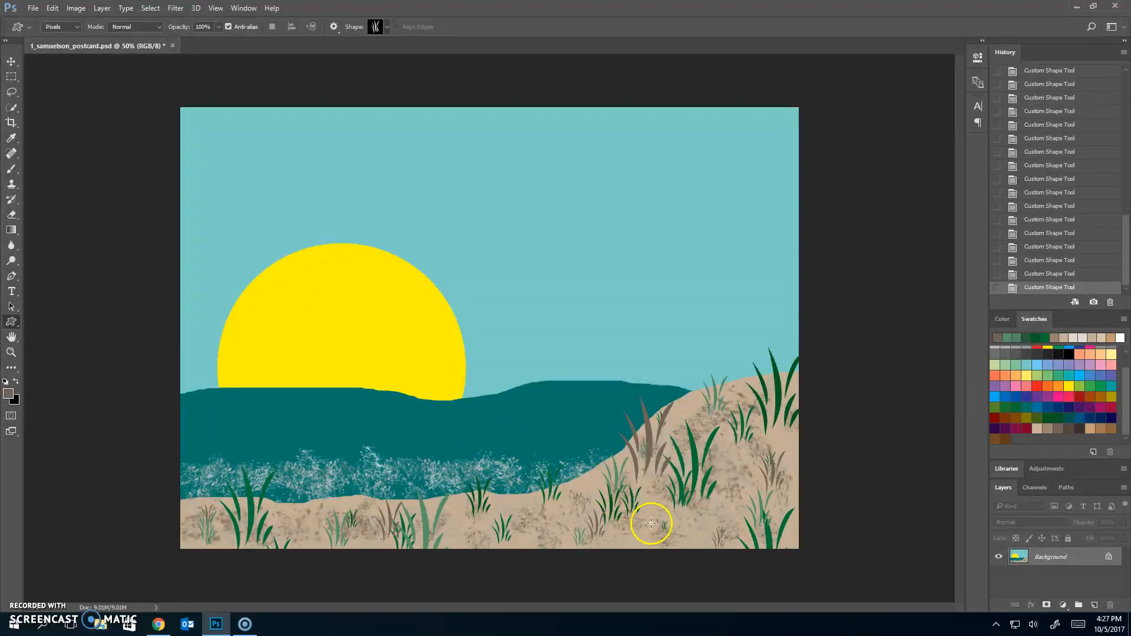
pyautogui.click(737, 494)
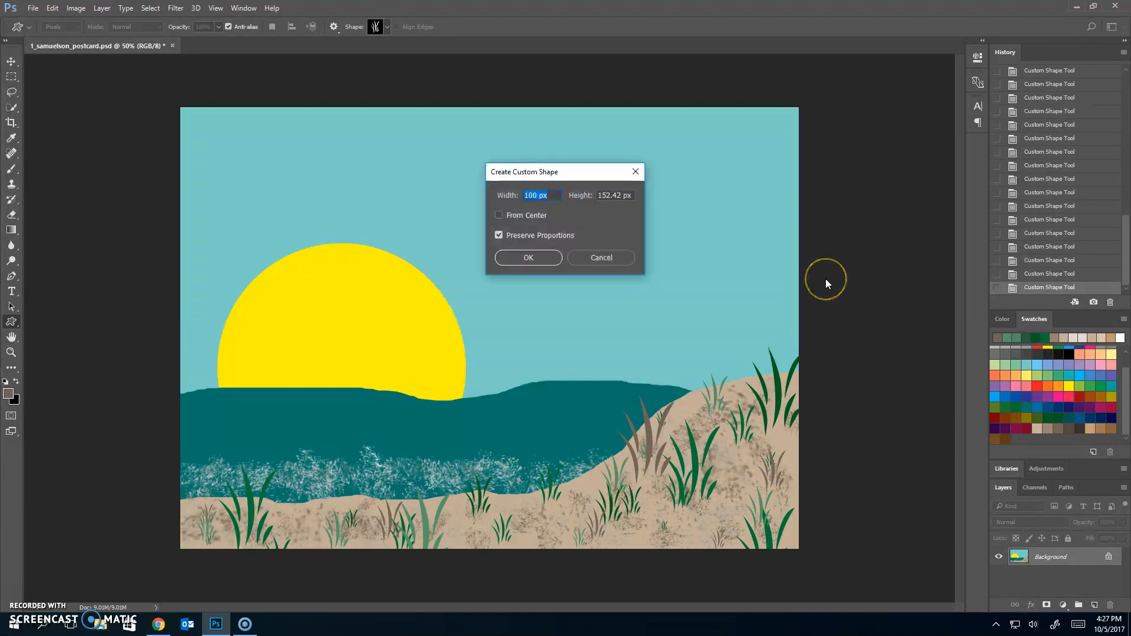
pyautogui.write('60')
pyautogui.press('Return')
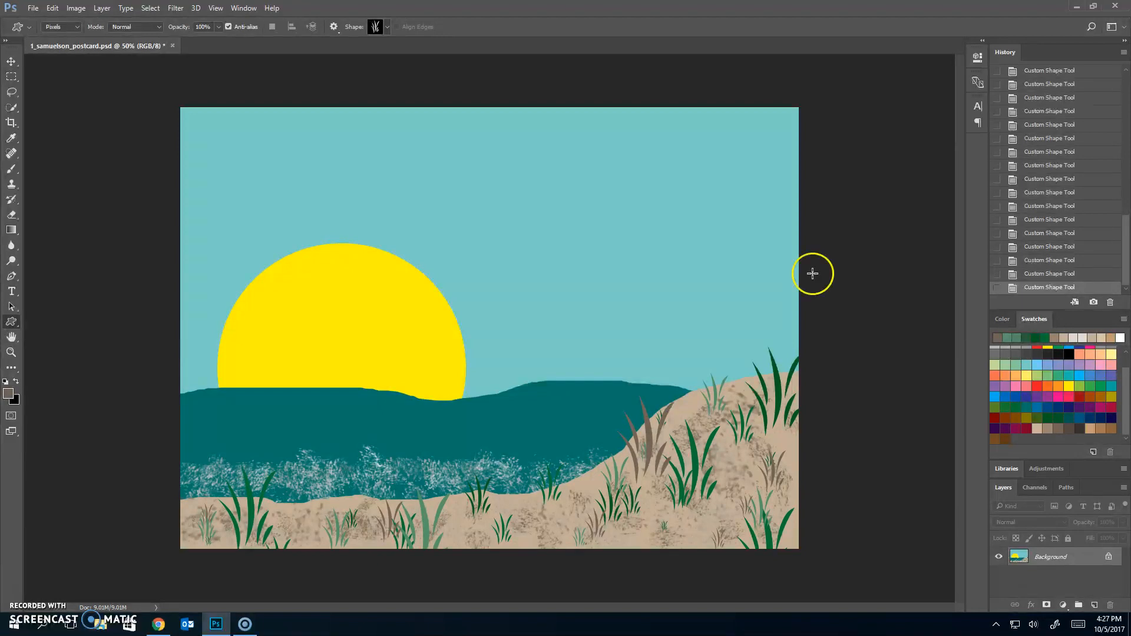
# - Switch to the Brush tool with dark green as the foreground colour and Medium Warm Brown as the background colour
pyautogui.click(12, 170)
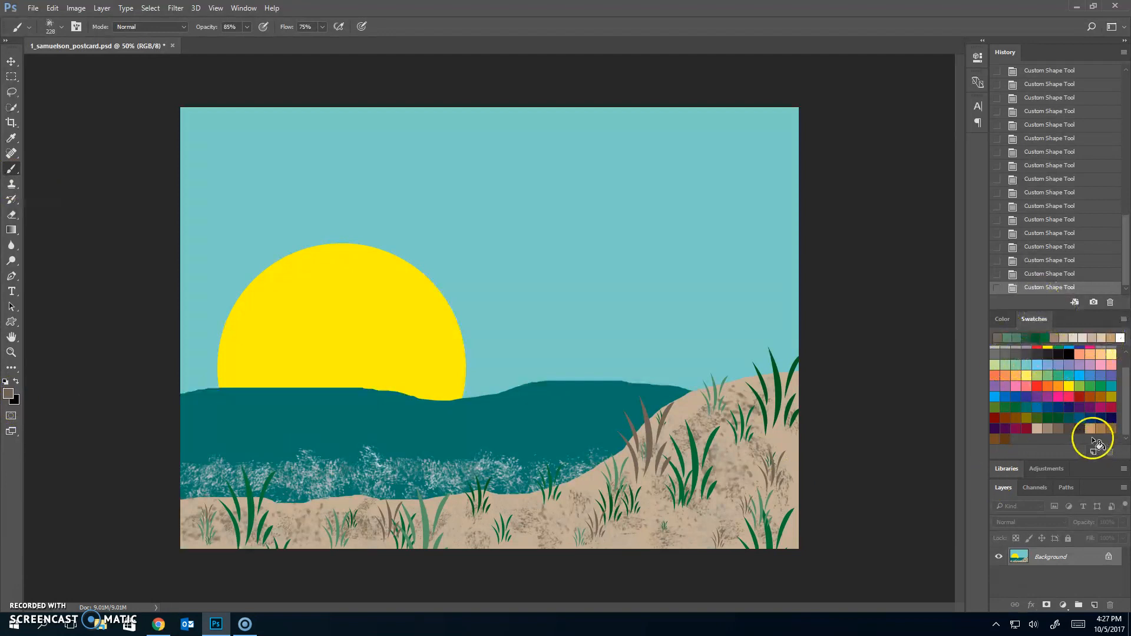
pyautogui.click(1020, 406)
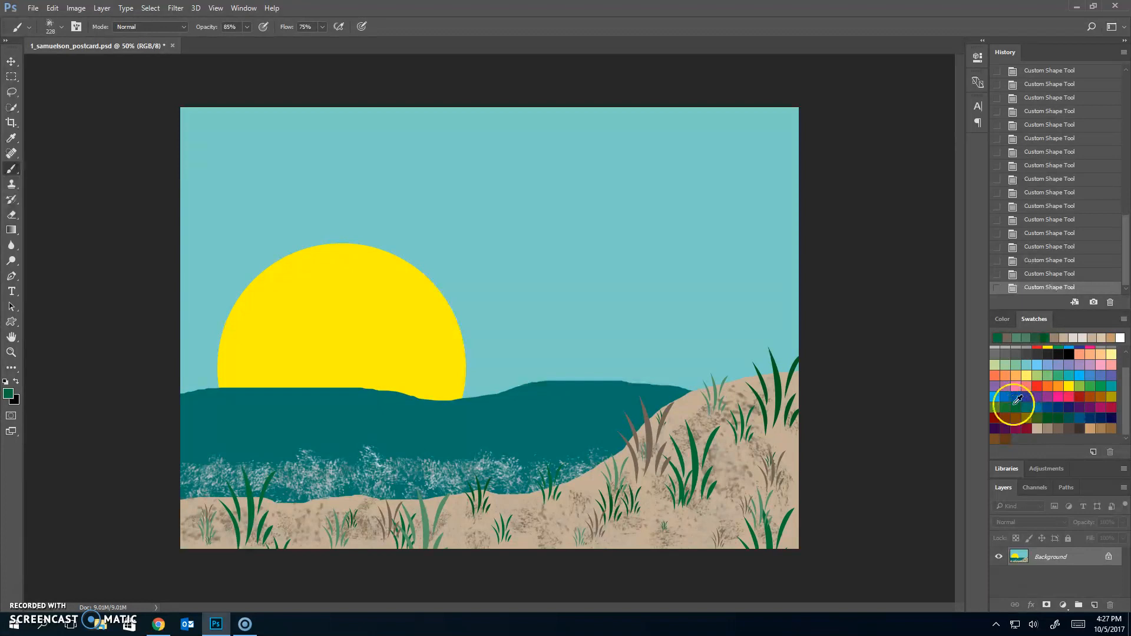
pyautogui.click(18, 403)
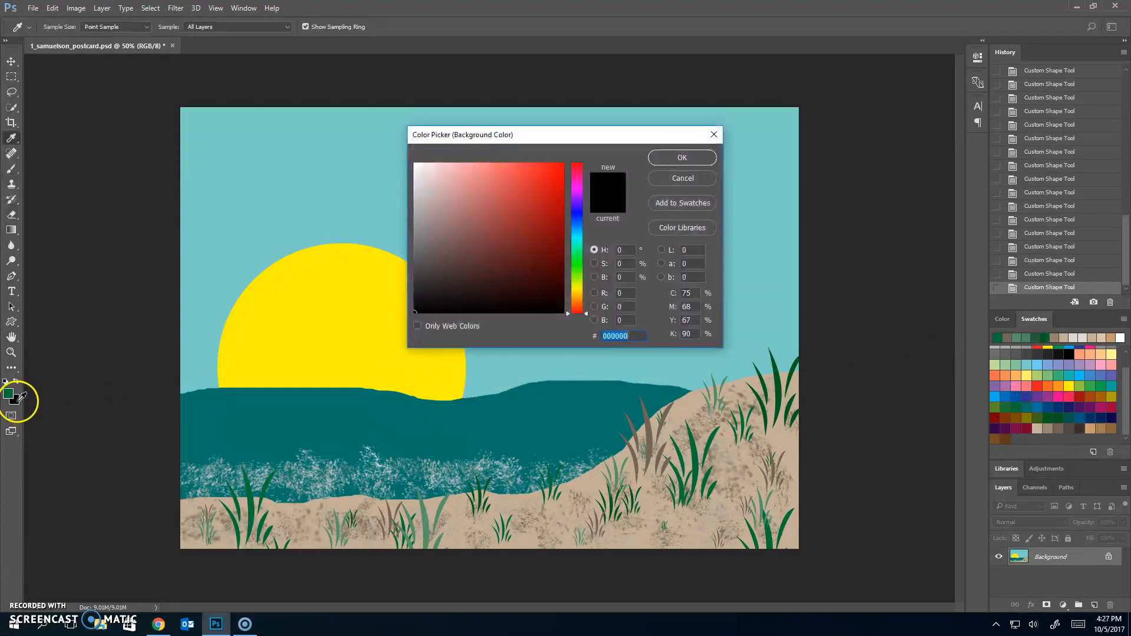
pyautogui.click(685, 178)
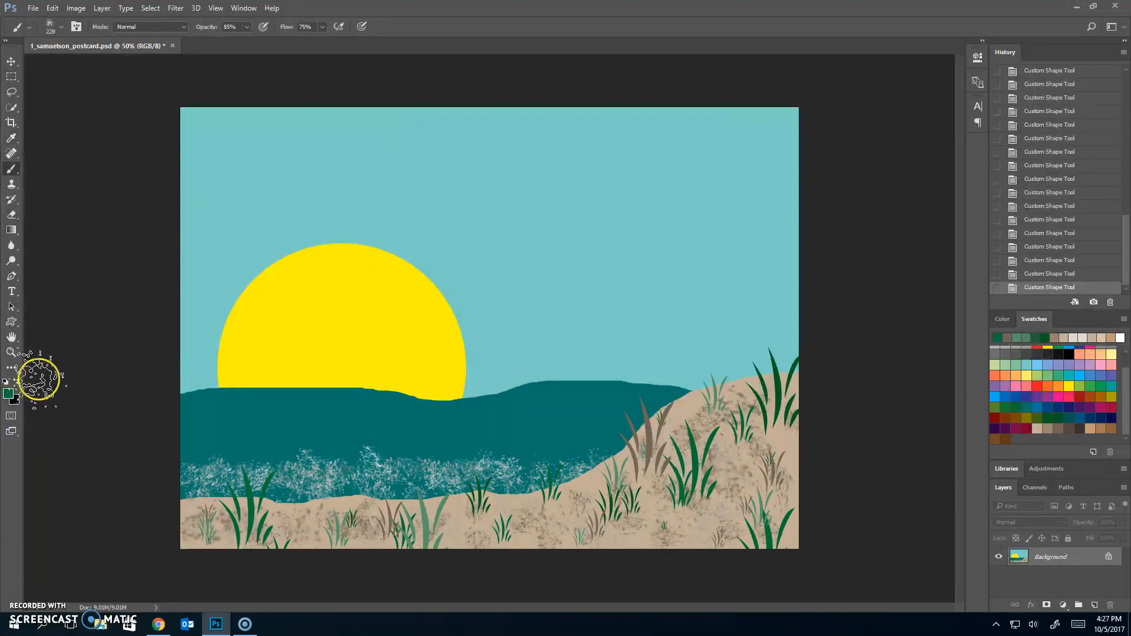
pyautogui.click(16, 381)
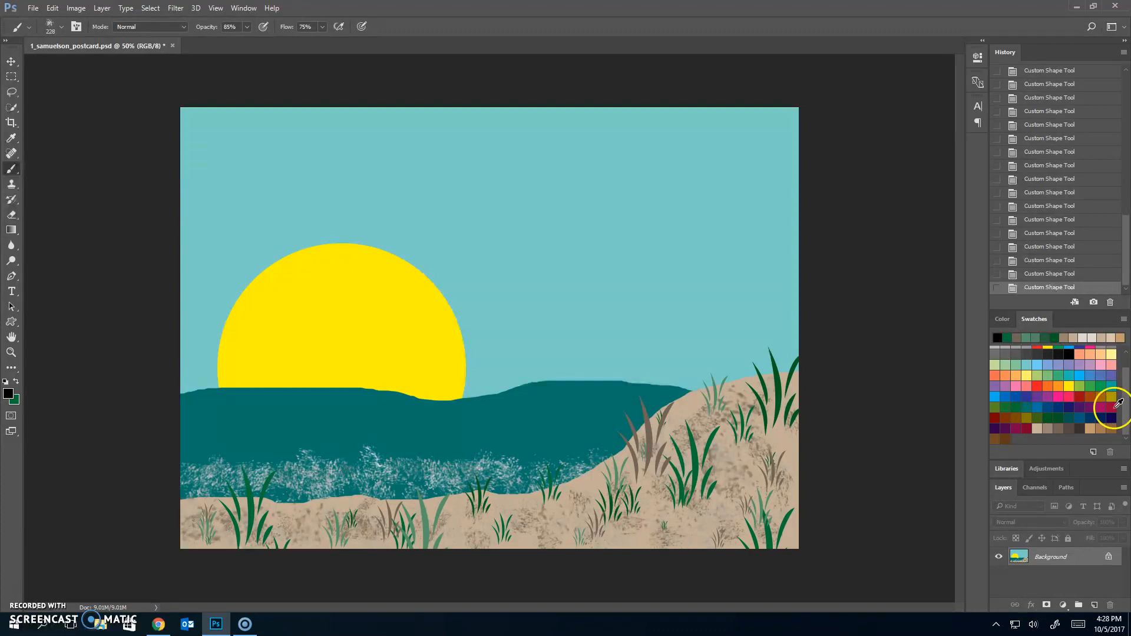
pyautogui.scroll(2, 1051, 352)
pyautogui.scroll(-2, 1095, 412)
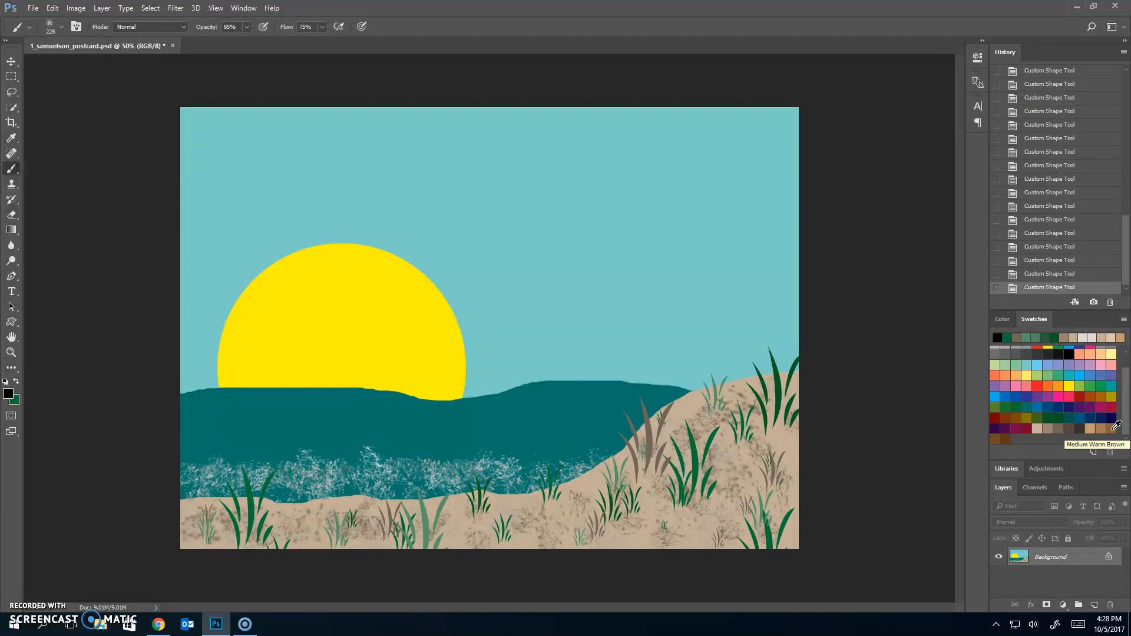
pyautogui.click(1112, 428)
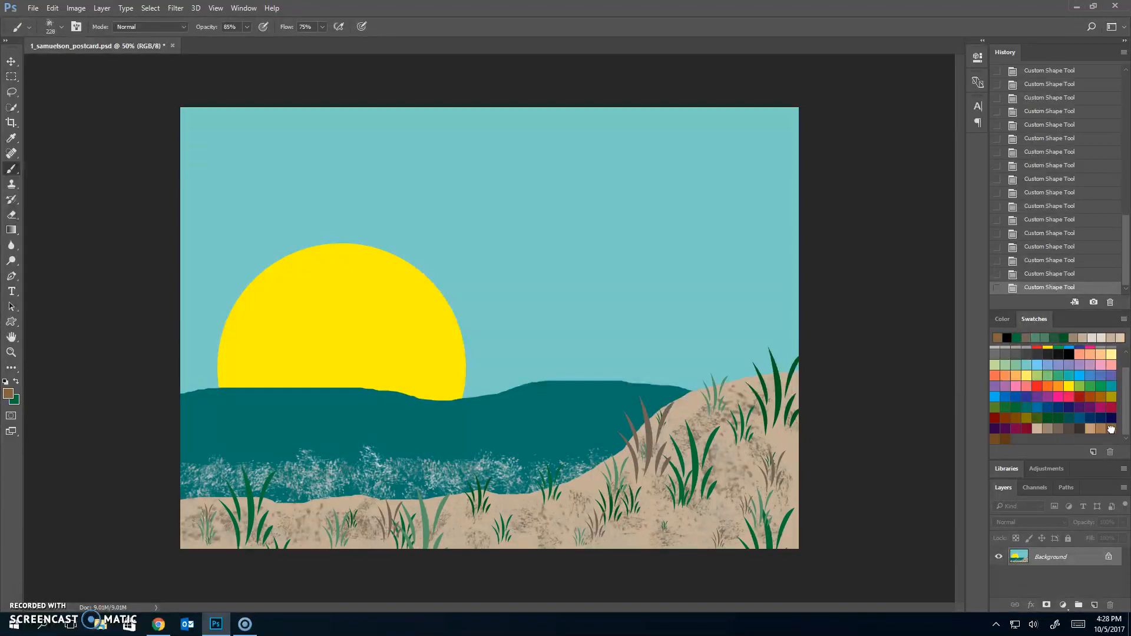
pyautogui.click(16, 382)
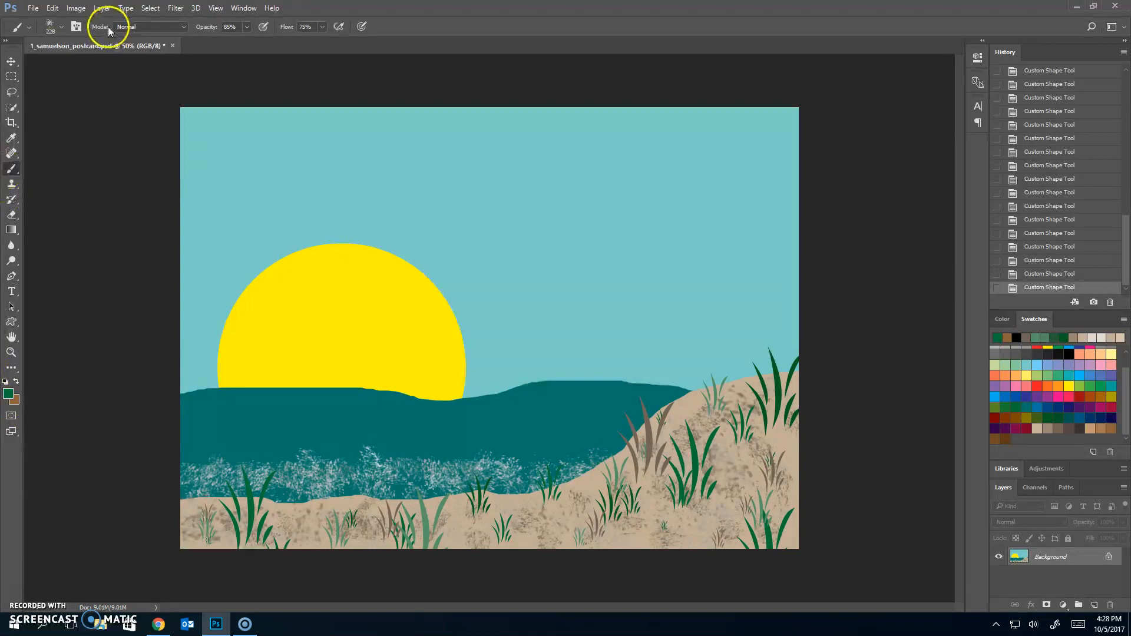
# - Choose the 134 px dune grass brush and stamp four grass tufts along the lower beach, from its middle to the dune's foot
pyautogui.click(61, 27)
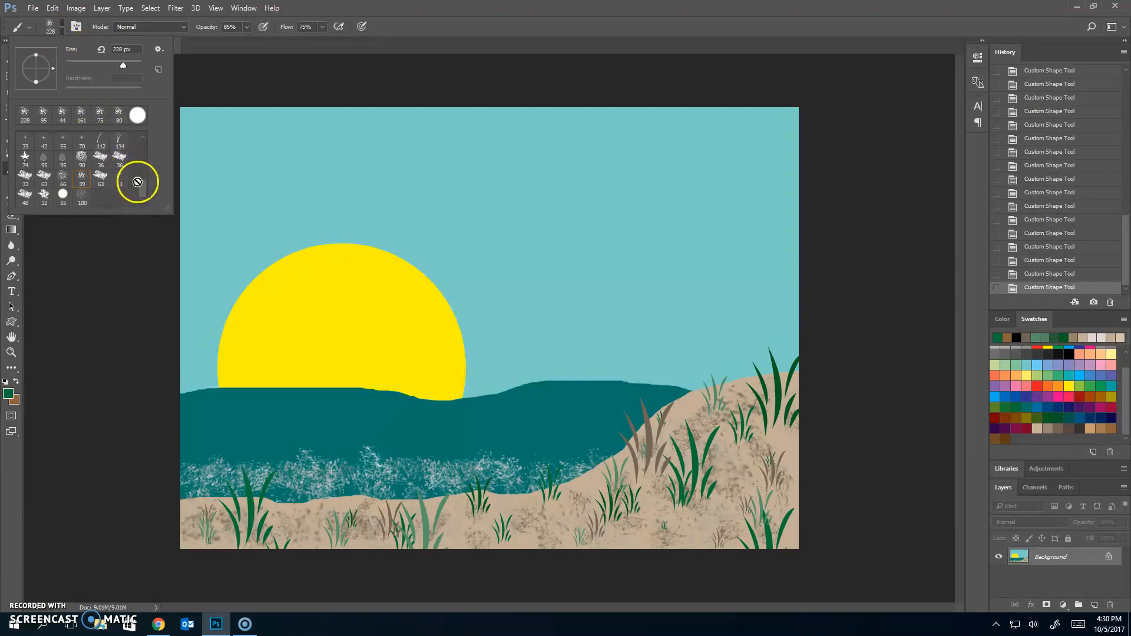
pyautogui.moveTo(143, 189); pyautogui.dragTo(144, 182)
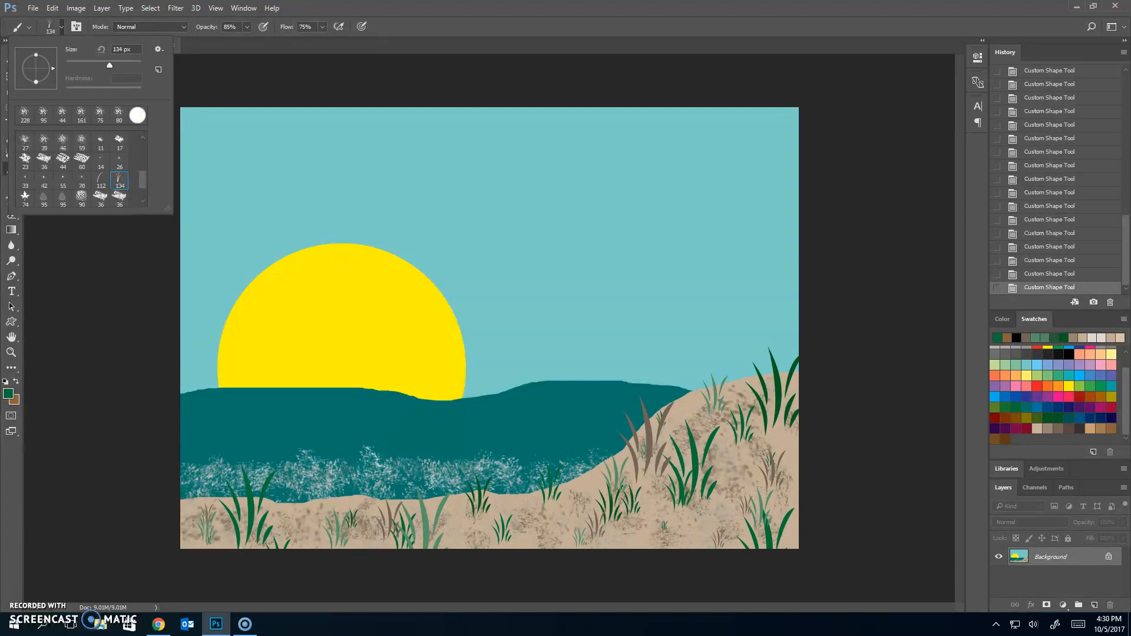
pyautogui.click(468, 16)
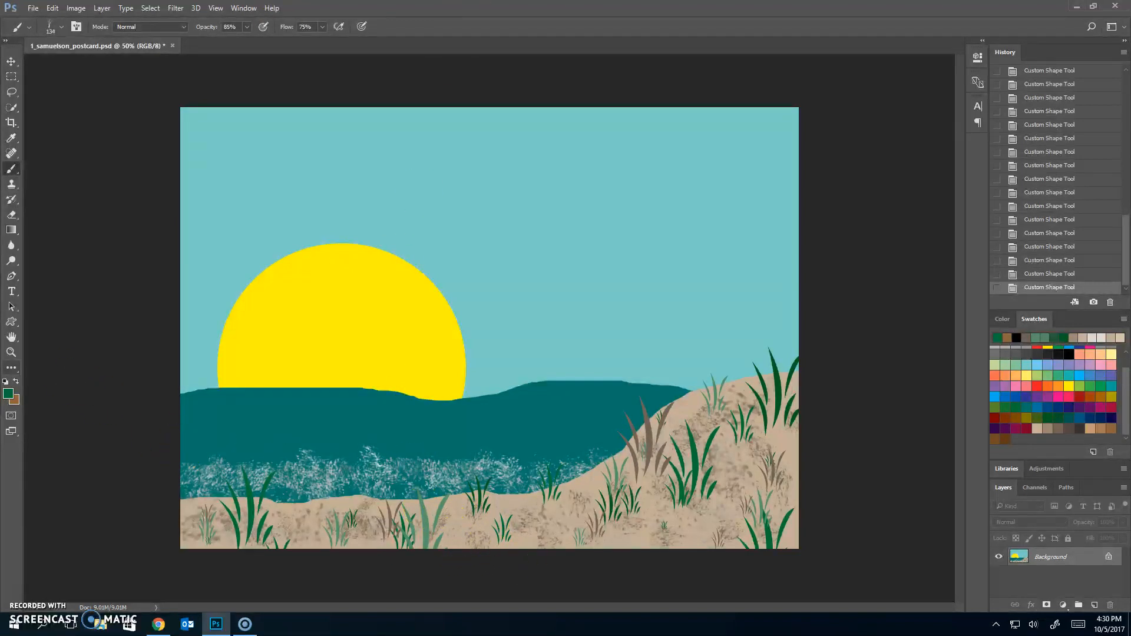
pyautogui.click(457, 526)
pyautogui.click(510, 509)
pyautogui.click(559, 524)
pyautogui.click(649, 531)
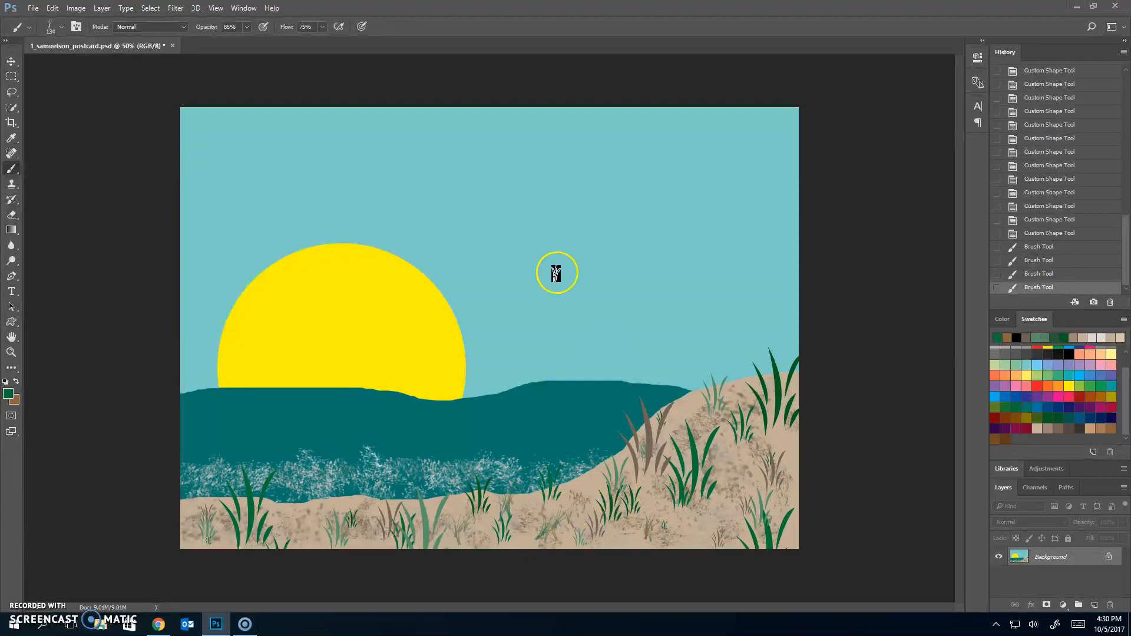
# - Enlarge the grass brush to 243 px and stamp more grass across the dune, along its crest and on the left part of the beach
pyautogui.click(61, 29)
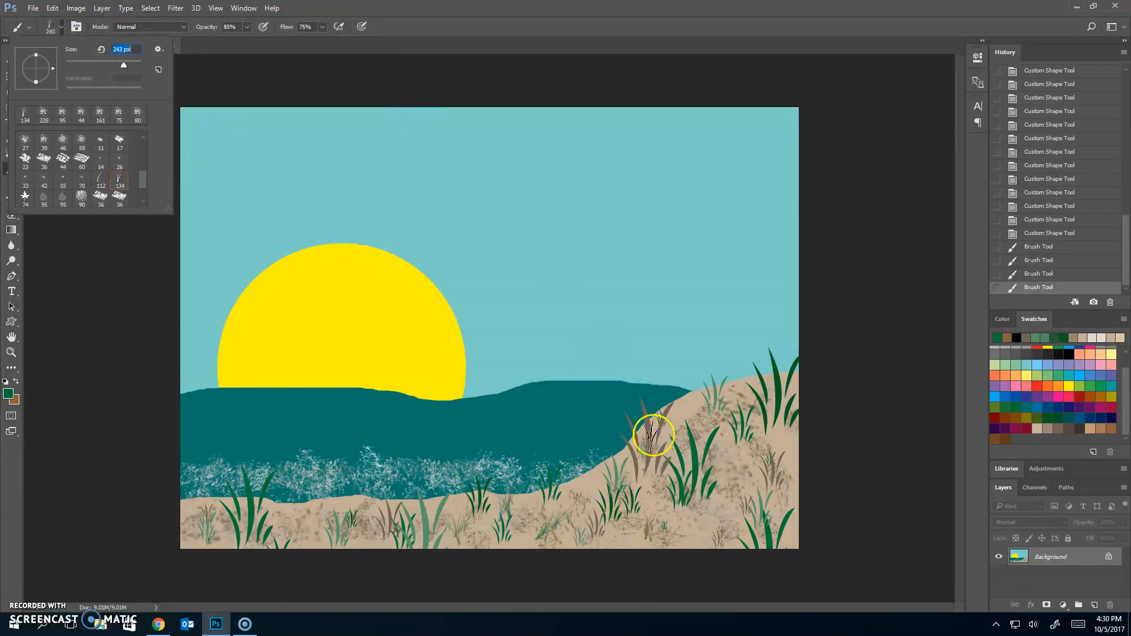
pyautogui.click(691, 523)
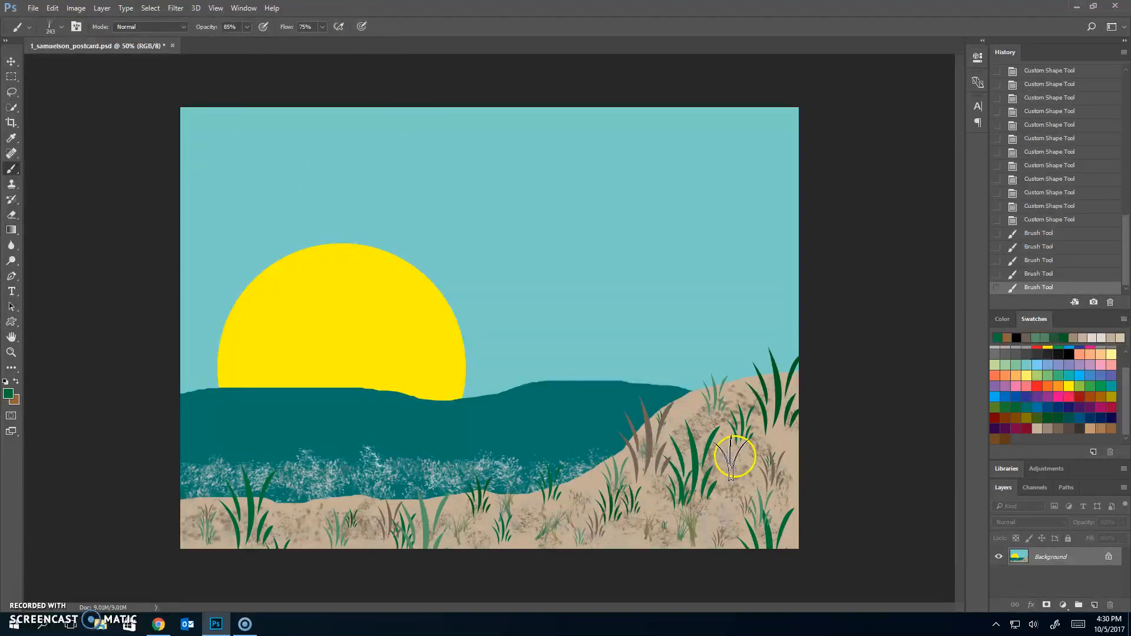
pyautogui.click(744, 462)
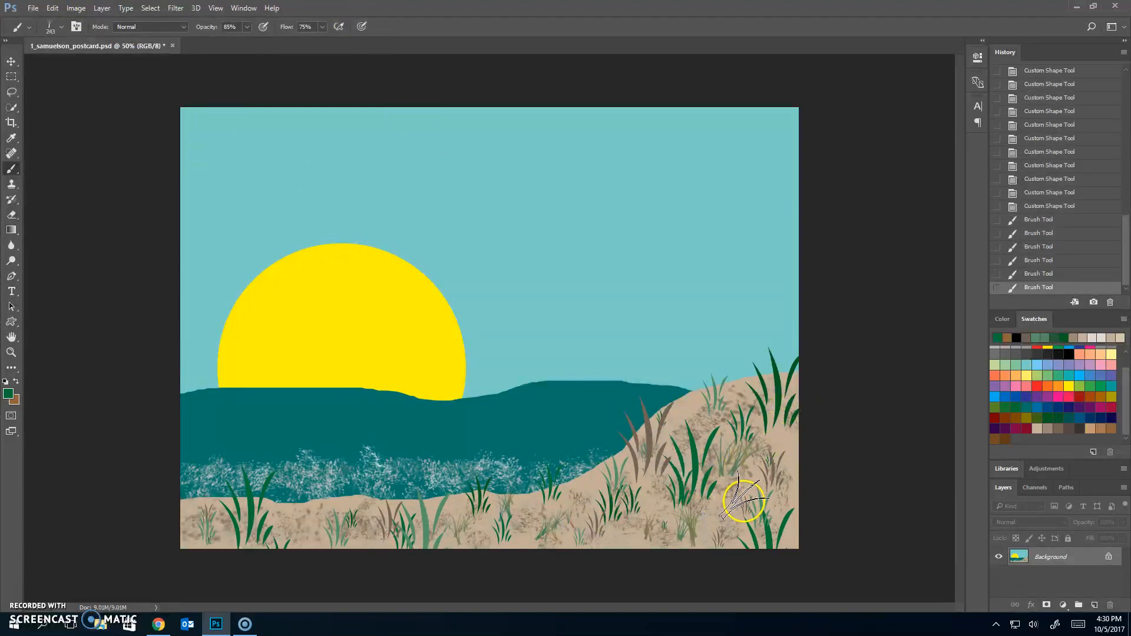
pyautogui.click(204, 499)
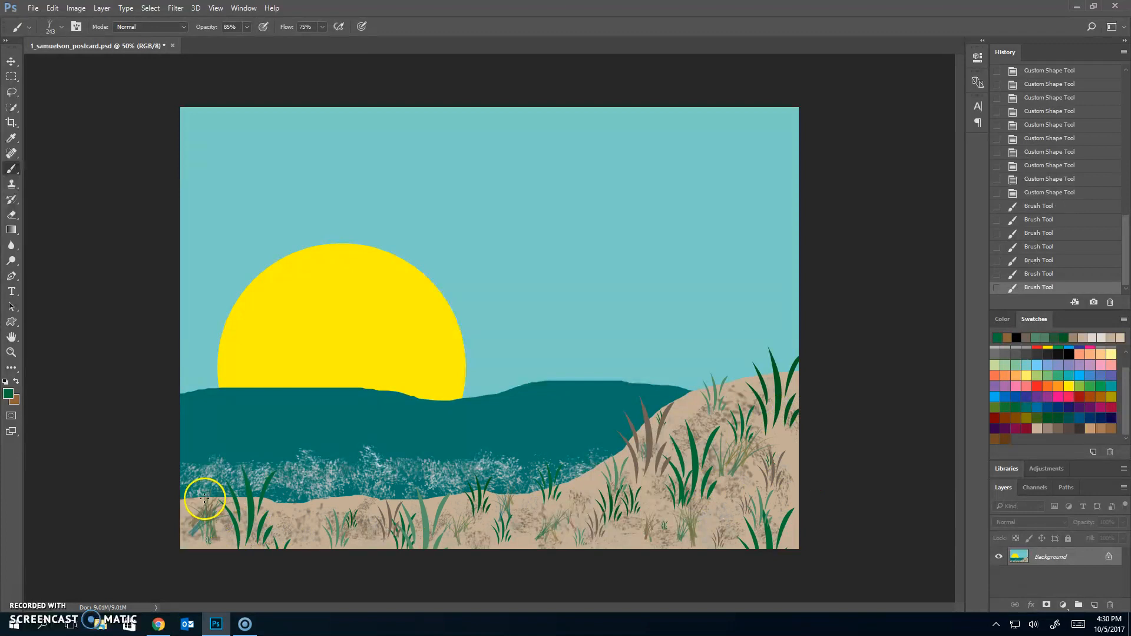
pyautogui.click(303, 513)
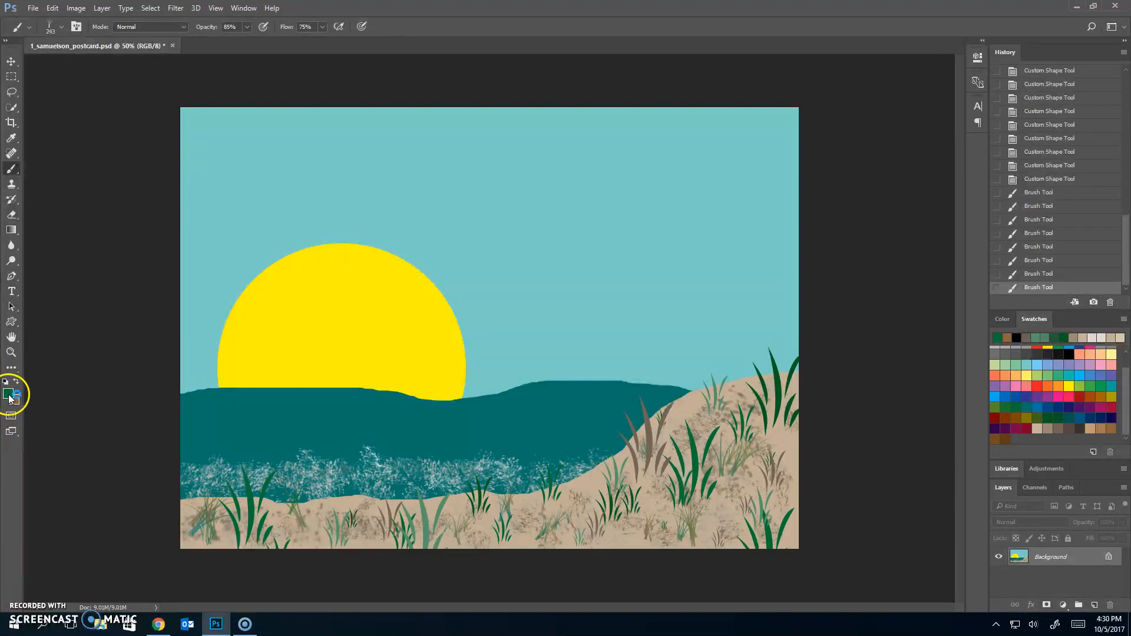
pyautogui.click(588, 483)
pyautogui.click(615, 519)
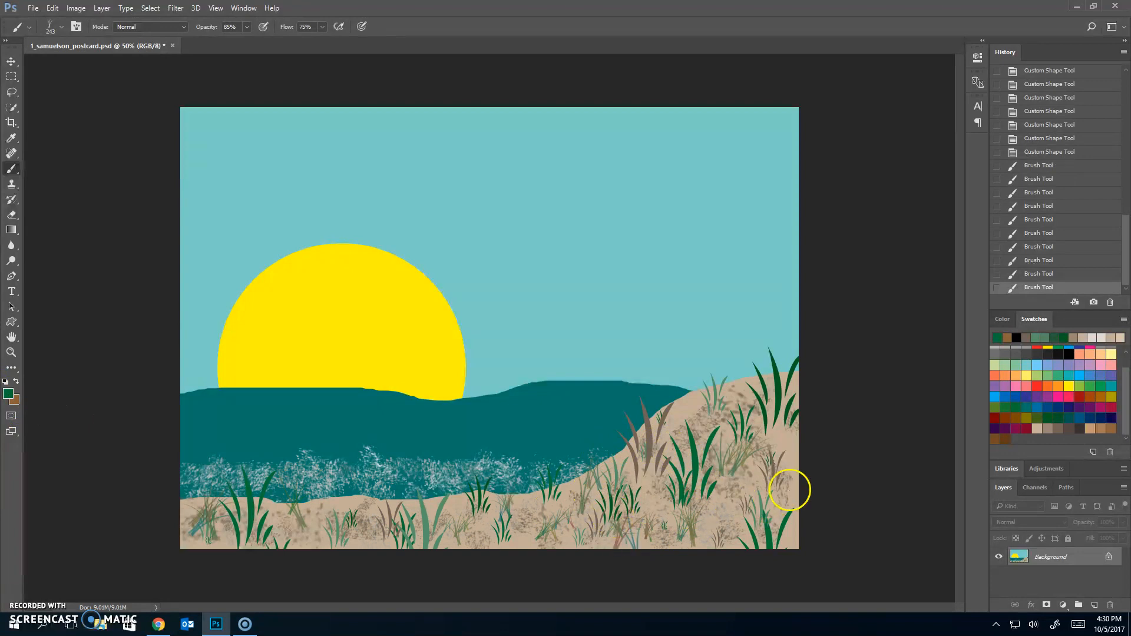
pyautogui.click(674, 392)
pyautogui.click(790, 433)
pyautogui.click(315, 522)
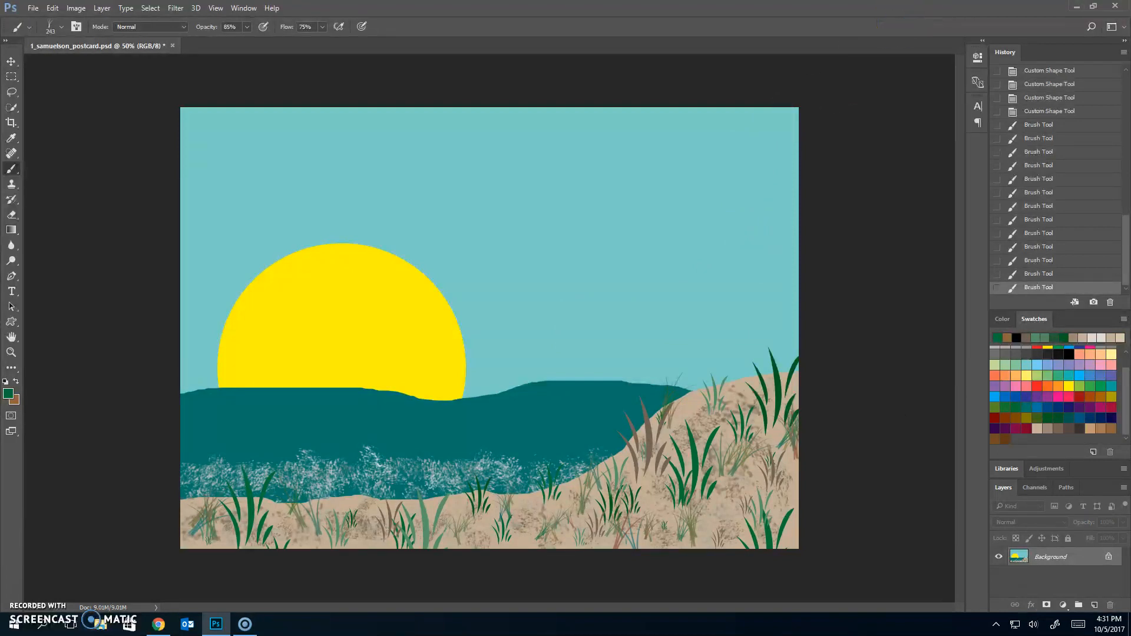
# - Choose the soft round brush with 0% hardness from the brush presets
pyautogui.click(56, 28)
pyautogui.moveTo(141, 187); pyautogui.dragTo(143, 153)
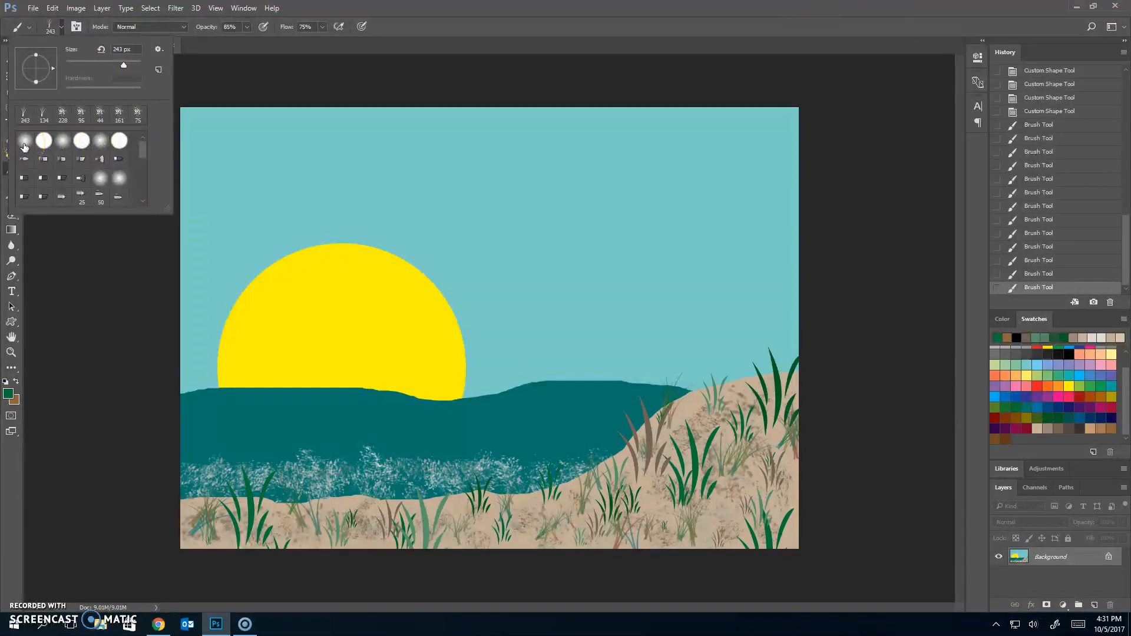
pyautogui.click(24, 142)
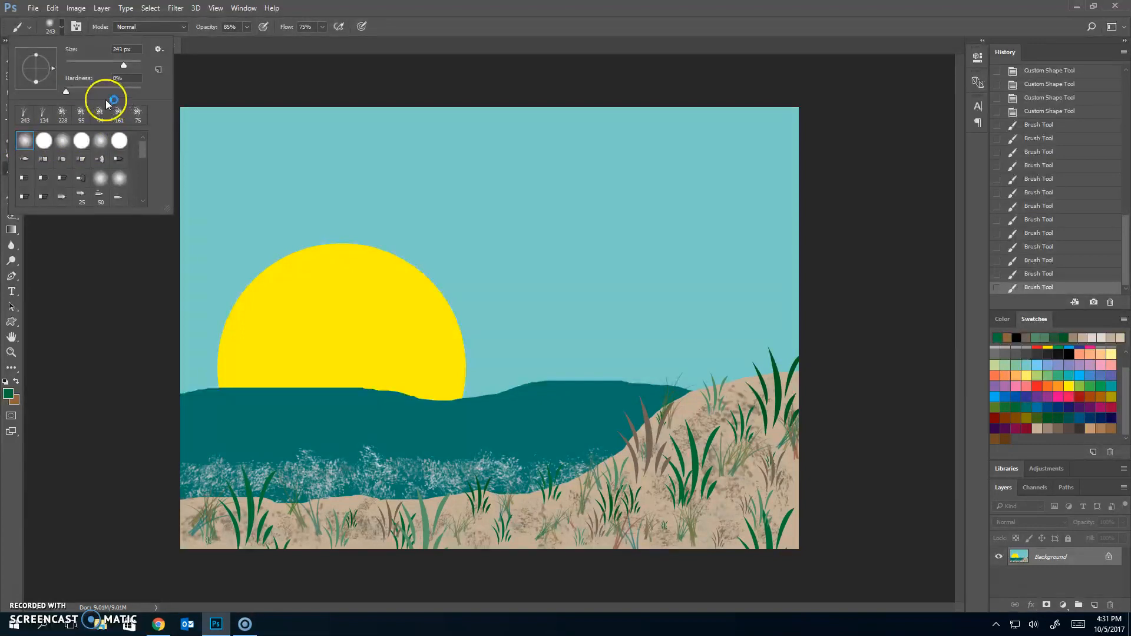
pyautogui.click(102, 28)
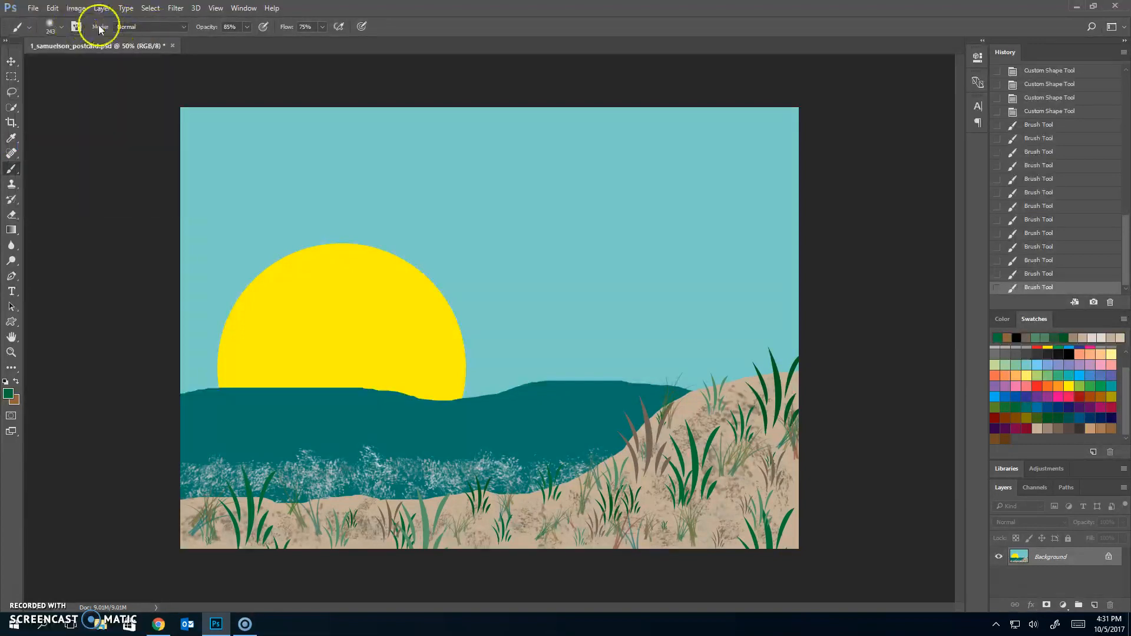
# - Set the brush to Soft Light mode with 70% opacity and 50% flow
pyautogui.click(156, 27)
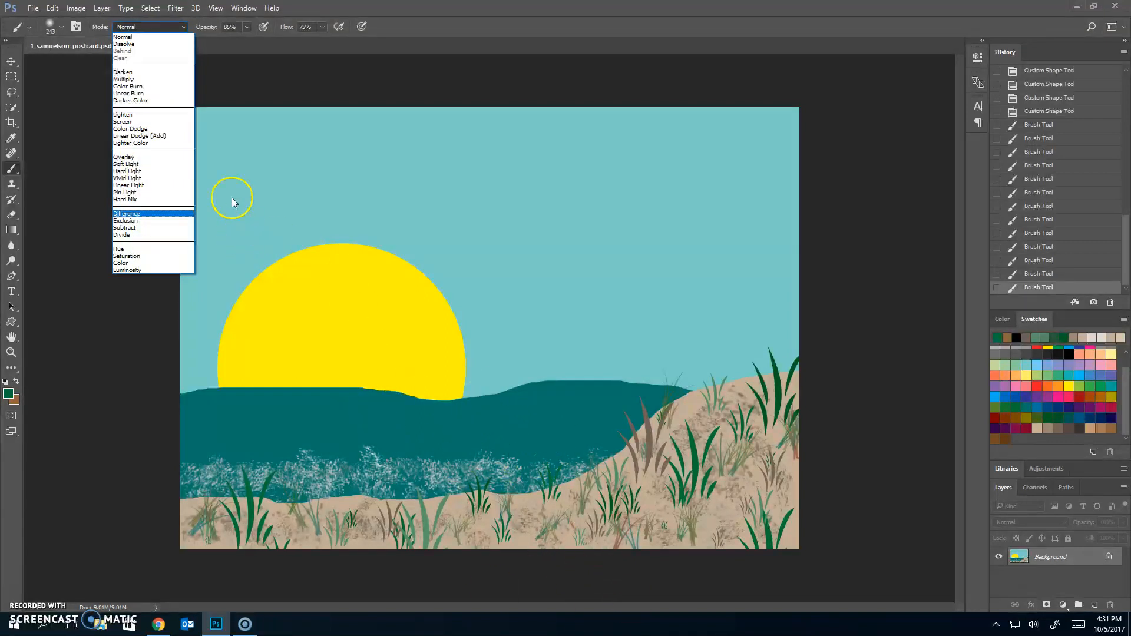
pyautogui.click(143, 165)
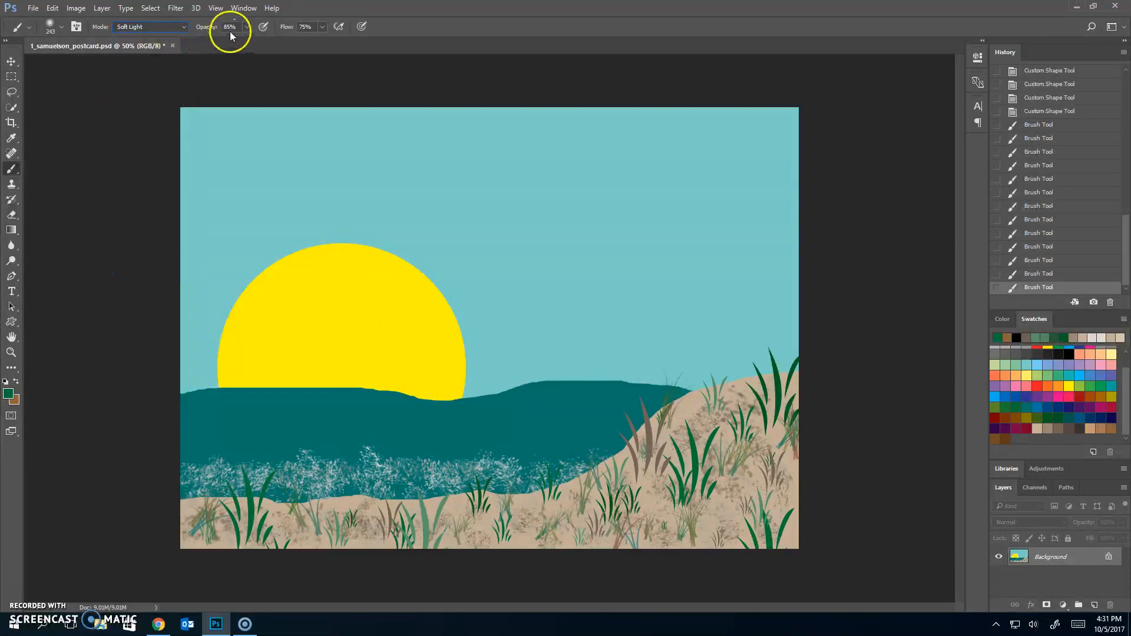
pyautogui.write('5')
pyautogui.press('Return')
pyautogui.press('Tab')
pyautogui.write('50')
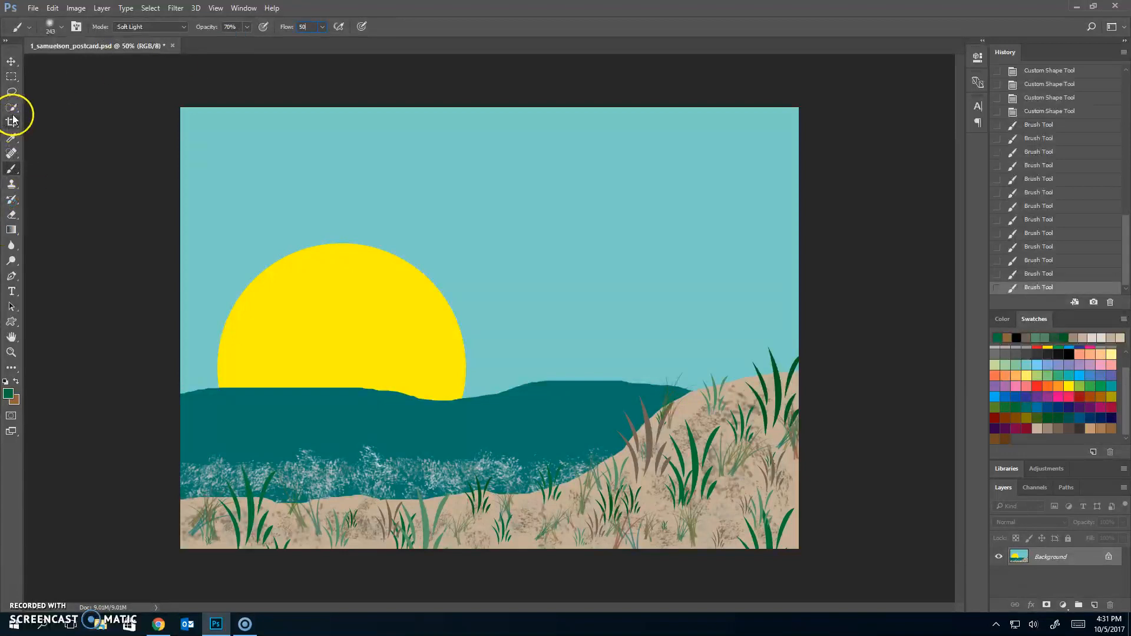
# - Sample the sea's dark teal with the Eyedropper and lighten the foreground colour to 3c8c86
pyautogui.click(11, 138)
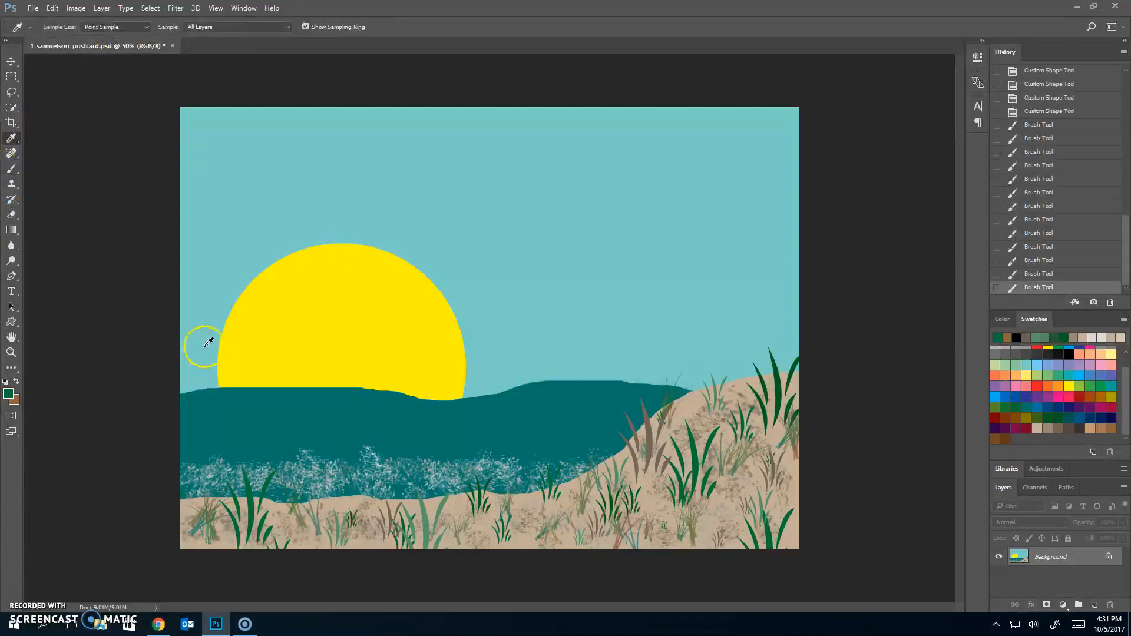
pyautogui.click(230, 411)
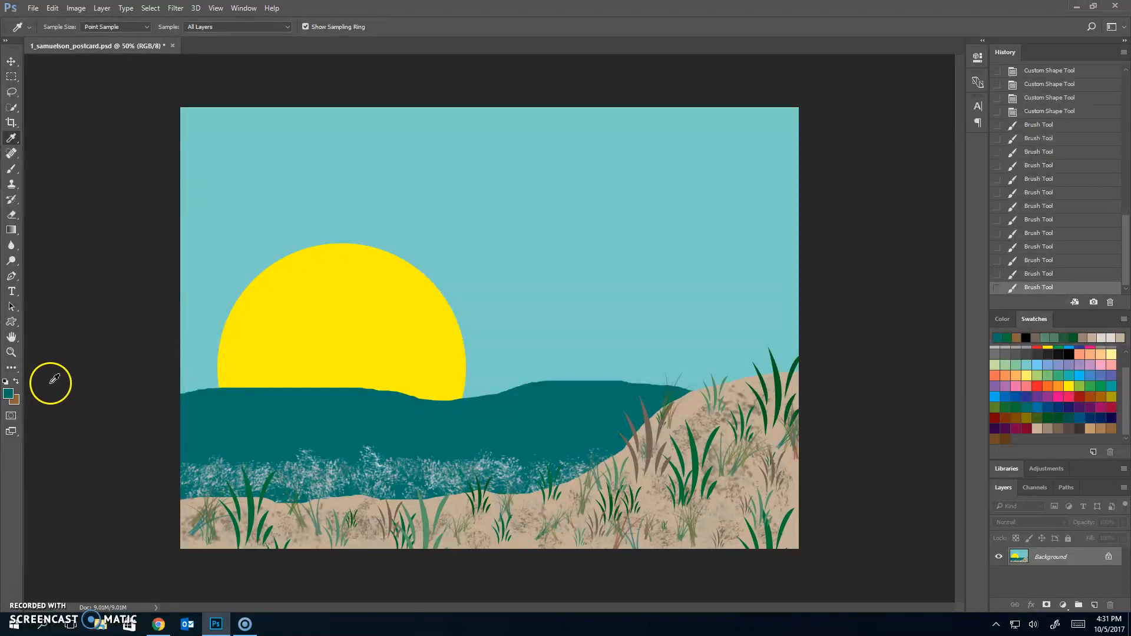
pyautogui.click(9, 394)
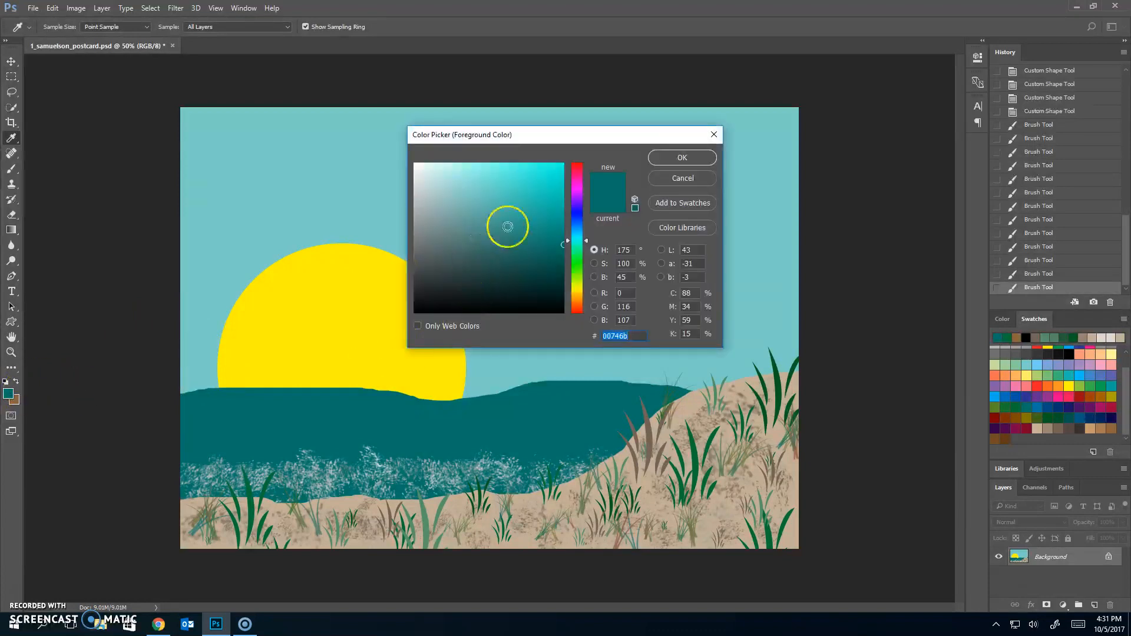
pyautogui.moveTo(505, 233); pyautogui.dragTo(496, 228)
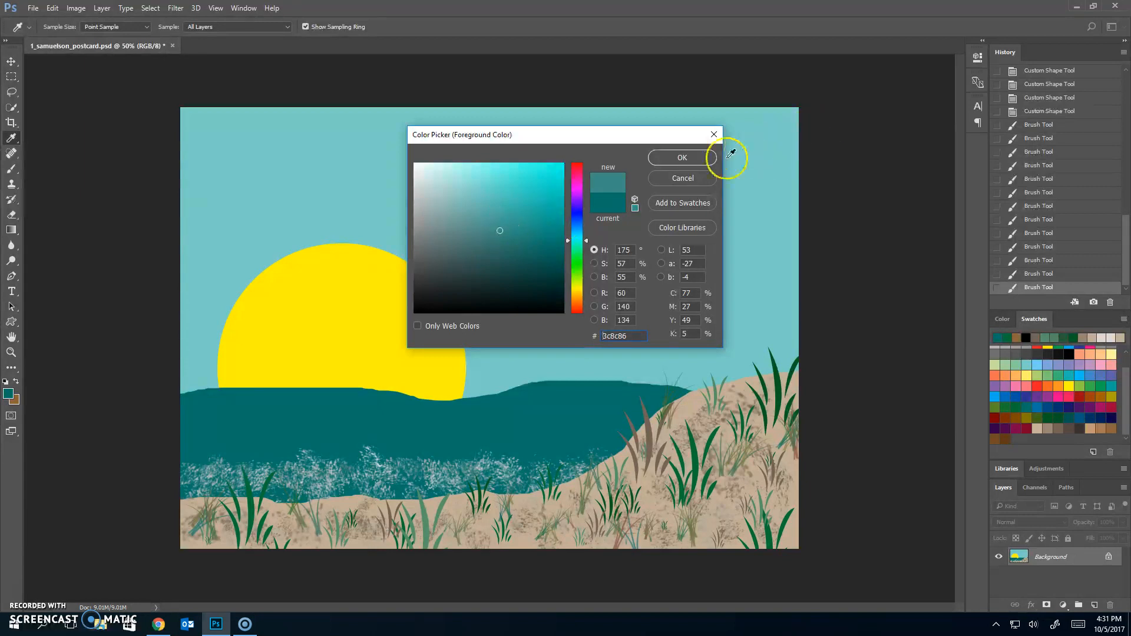
pyautogui.click(683, 157)
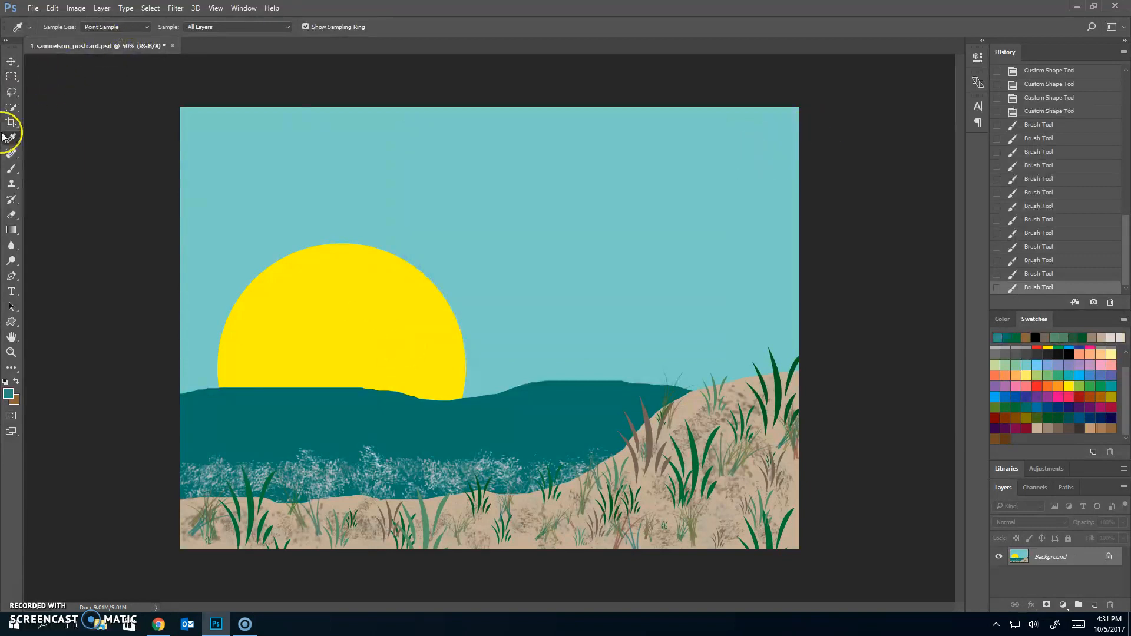
# - Set the soft Brush to 77 px and paint horizontal highlight strokes across the middle of the sea
pyautogui.click(11, 169)
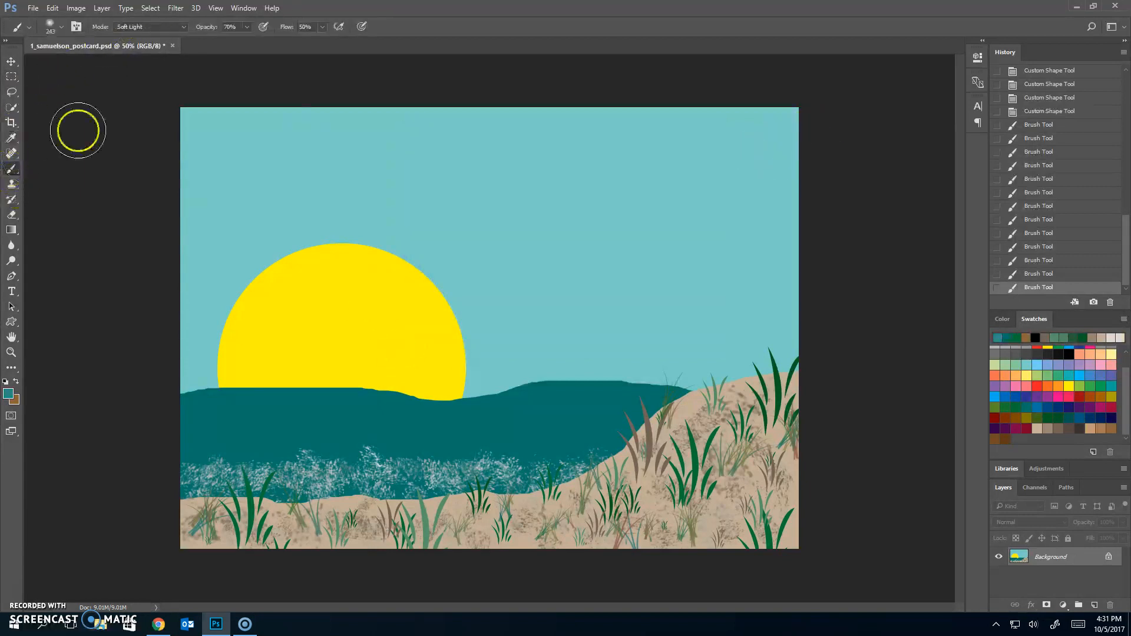
pyautogui.click(51, 28)
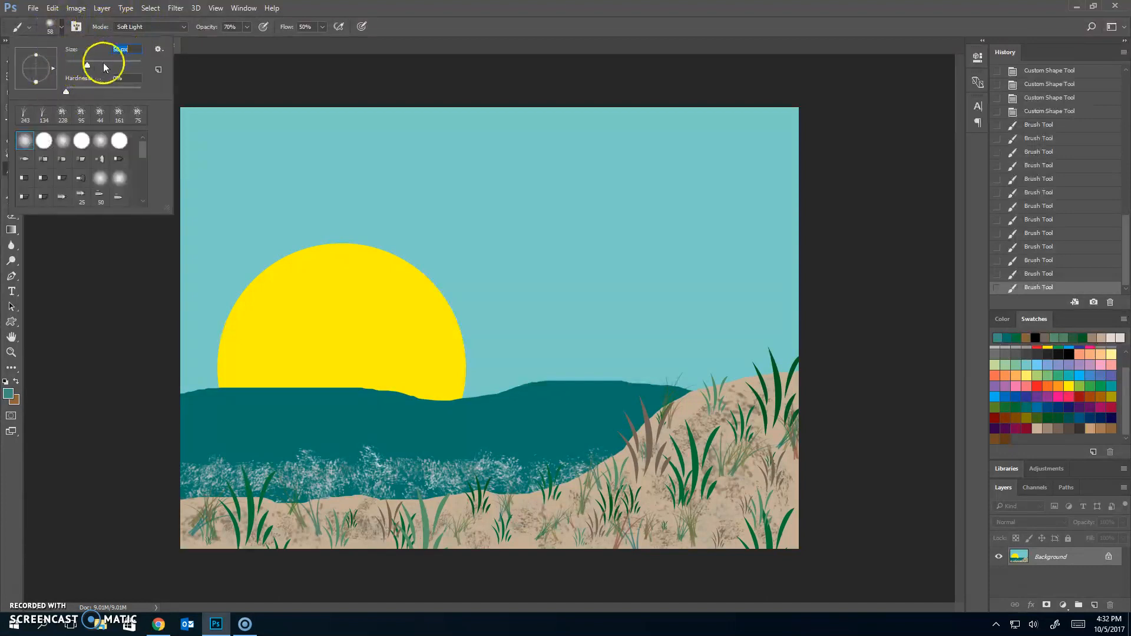
pyautogui.click(94, 62)
pyautogui.moveTo(207, 423); pyautogui.dragTo(412, 424)
pyautogui.moveTo(236, 437); pyautogui.dragTo(508, 420)
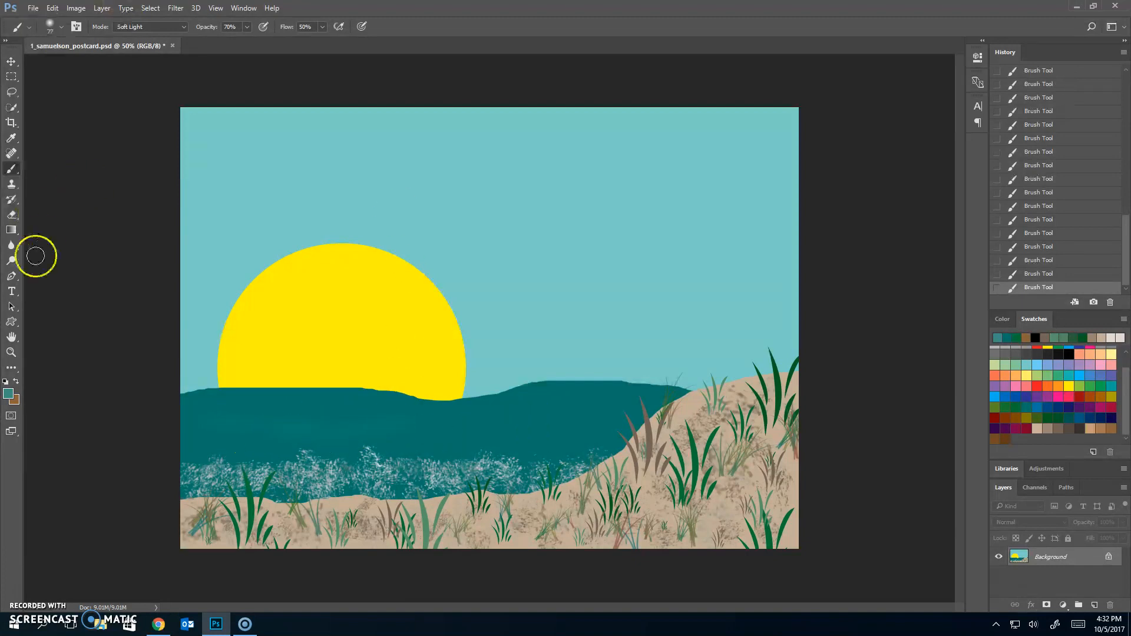
# - Change the foreground colour to a lighter, greyer teal of the same hue
pyautogui.click(8, 396)
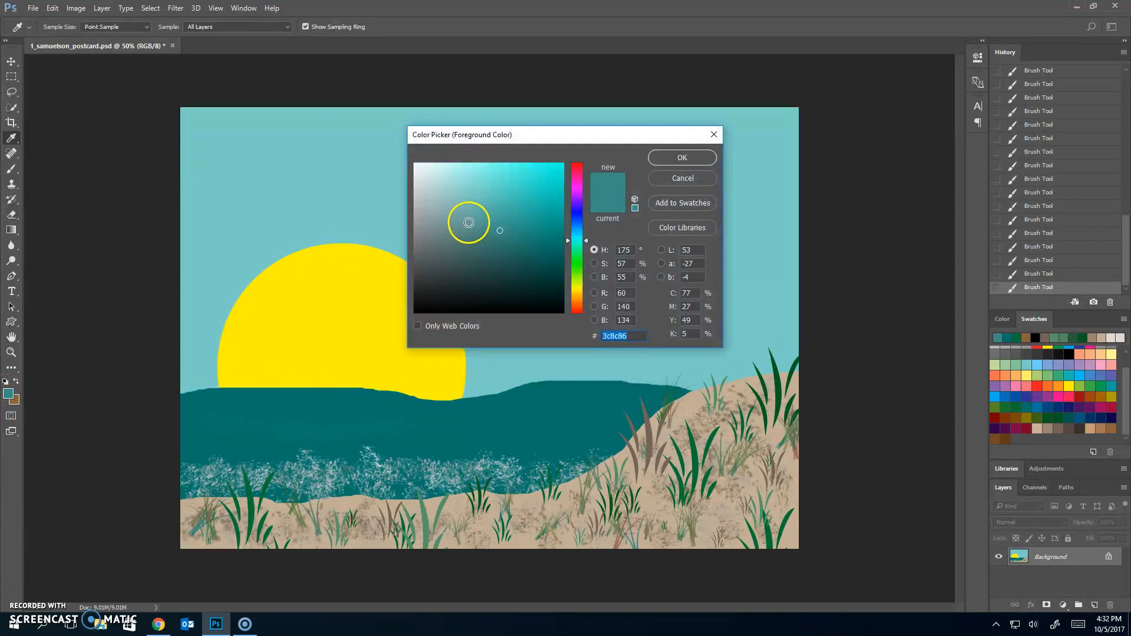
pyautogui.click(468, 222)
pyautogui.click(704, 163)
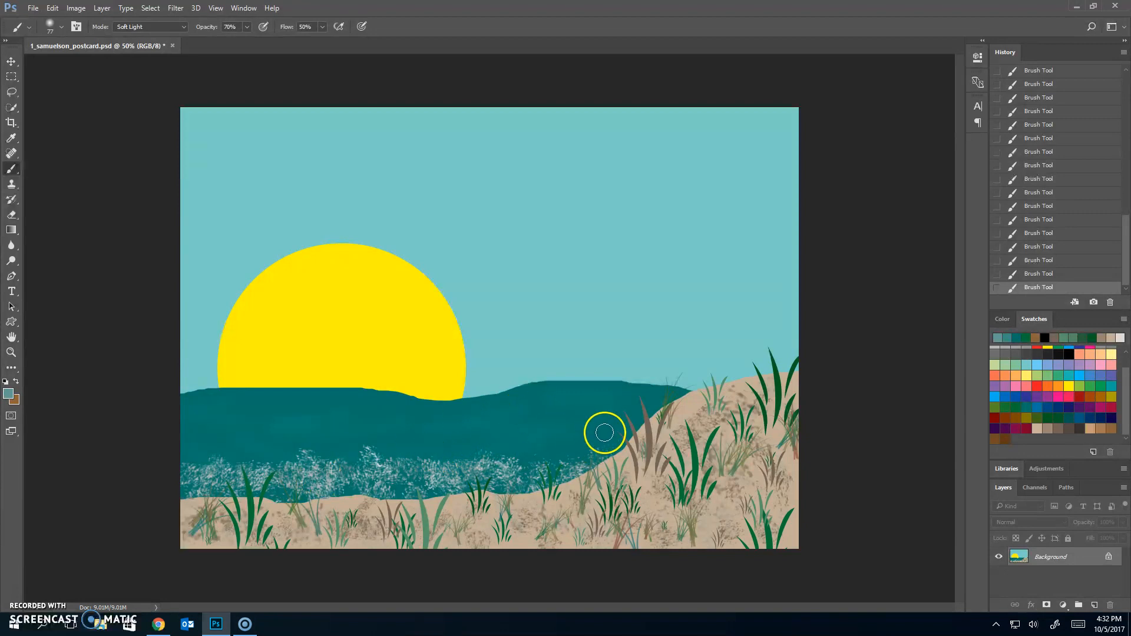
# - Set the soft Brush to 45 px and paint a lighter teal stroke across the sea just below the sun
pyautogui.click(56, 24)
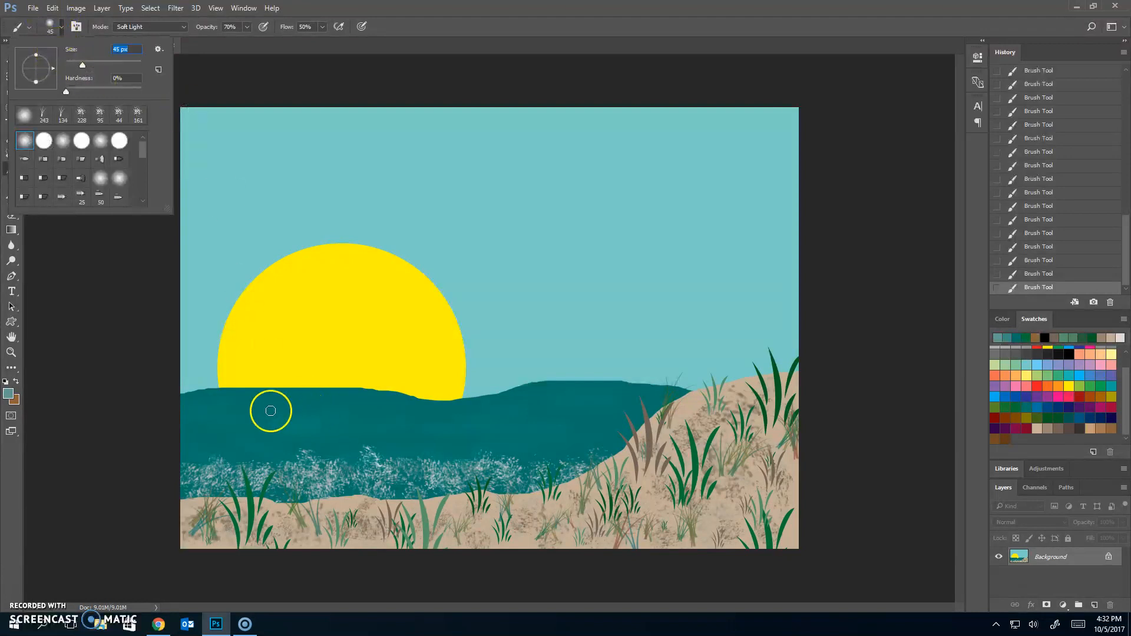
pyautogui.moveTo(271, 411); pyautogui.dragTo(345, 404)
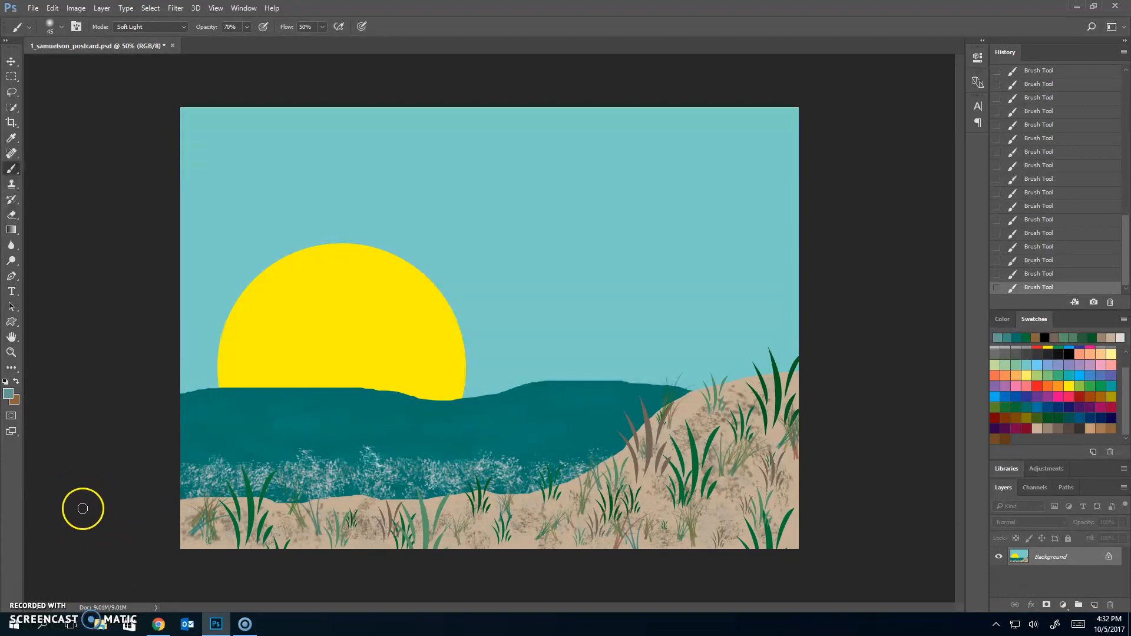
# - Change the foreground colour to dark teal 034a45
pyautogui.click(8, 393)
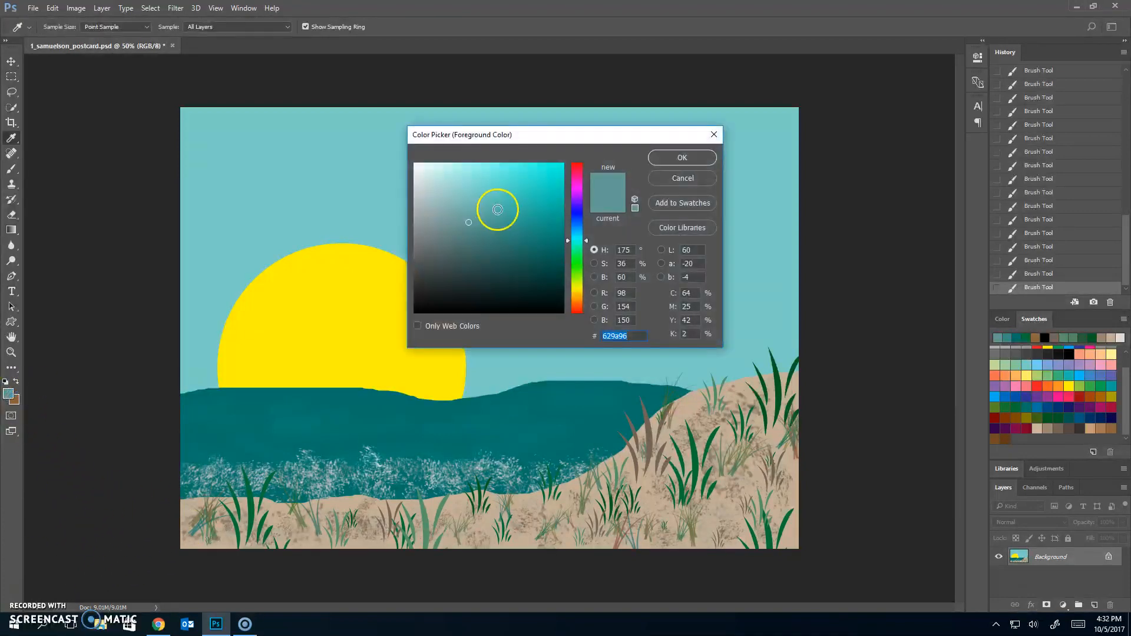
pyautogui.click(556, 262)
pyautogui.click(557, 269)
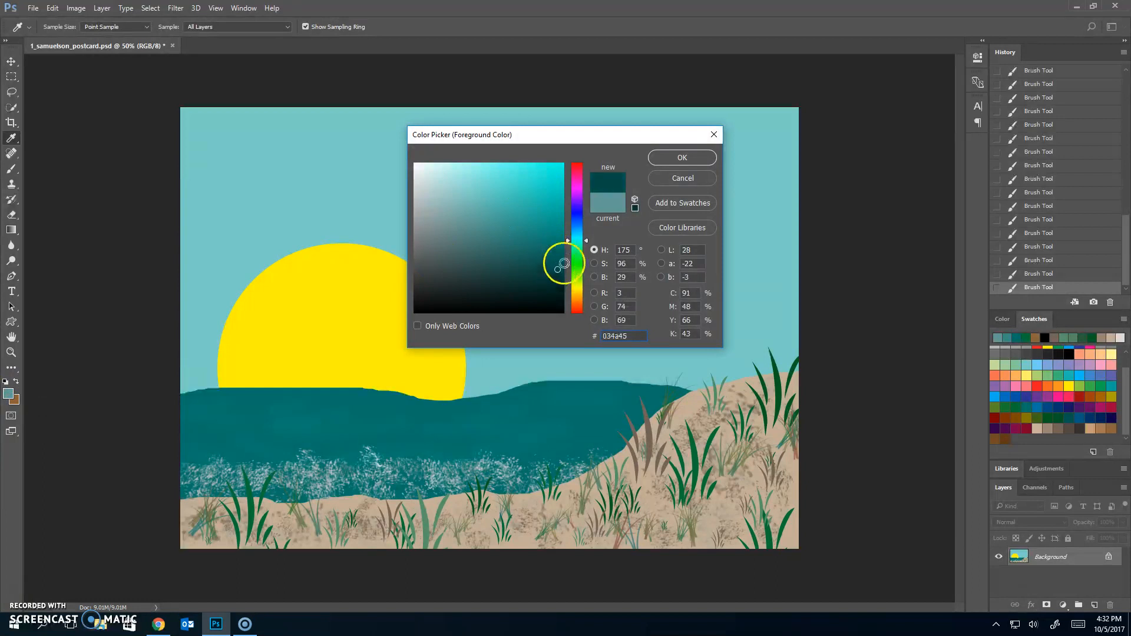
pyautogui.click(682, 157)
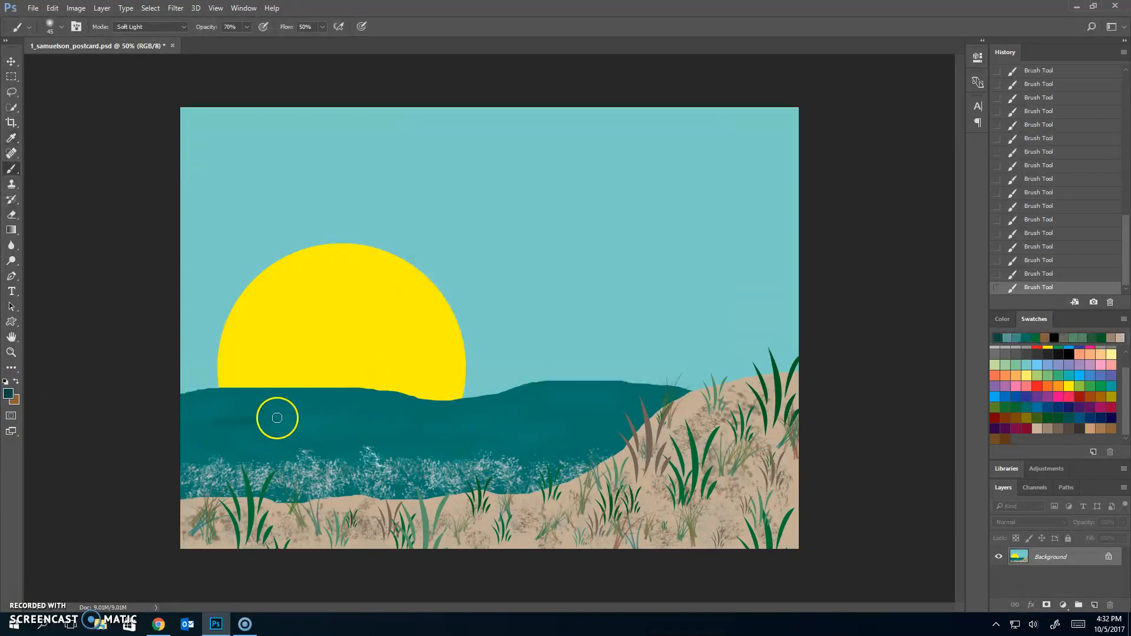
# - Paint short dark teal shadow strokes across the sea, enlarging the soft Brush to 78 px for the wider ones
pyautogui.moveTo(323, 425); pyautogui.dragTo(372, 424)
pyautogui.click(51, 26)
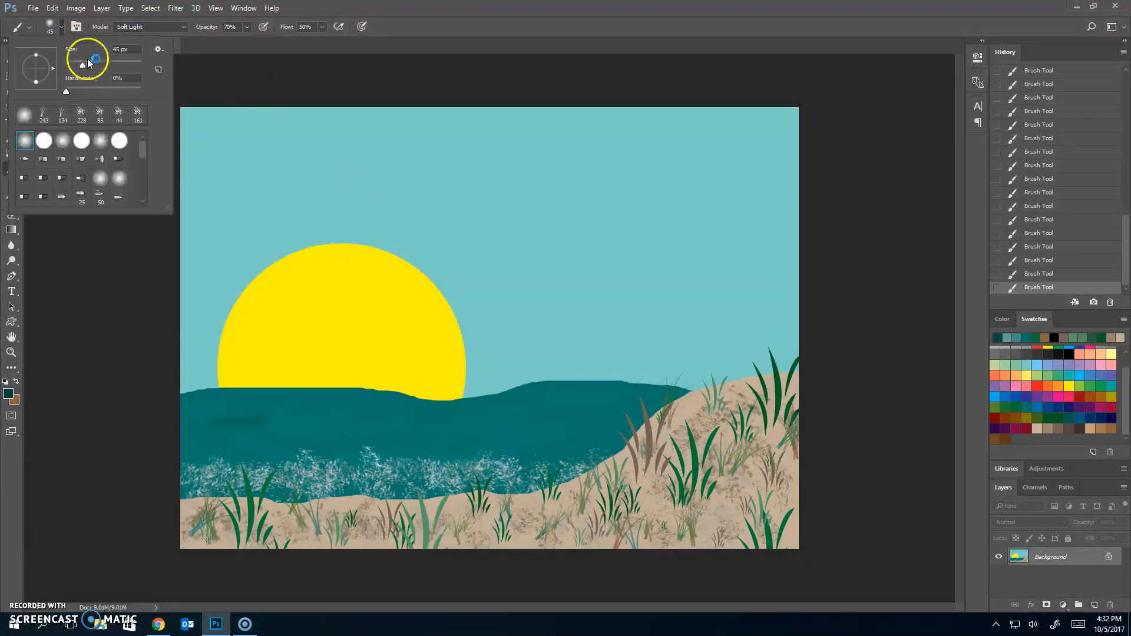
pyautogui.moveTo(287, 432); pyautogui.dragTo(312, 431)
pyautogui.moveTo(390, 435); pyautogui.dragTo(440, 434)
pyautogui.moveTo(538, 437)
pyautogui.mouseDown()
pyautogui.moveTo(593, 418)
pyautogui.moveTo(566, 393)
pyautogui.moveTo(530, 399)
pyautogui.mouseUp()
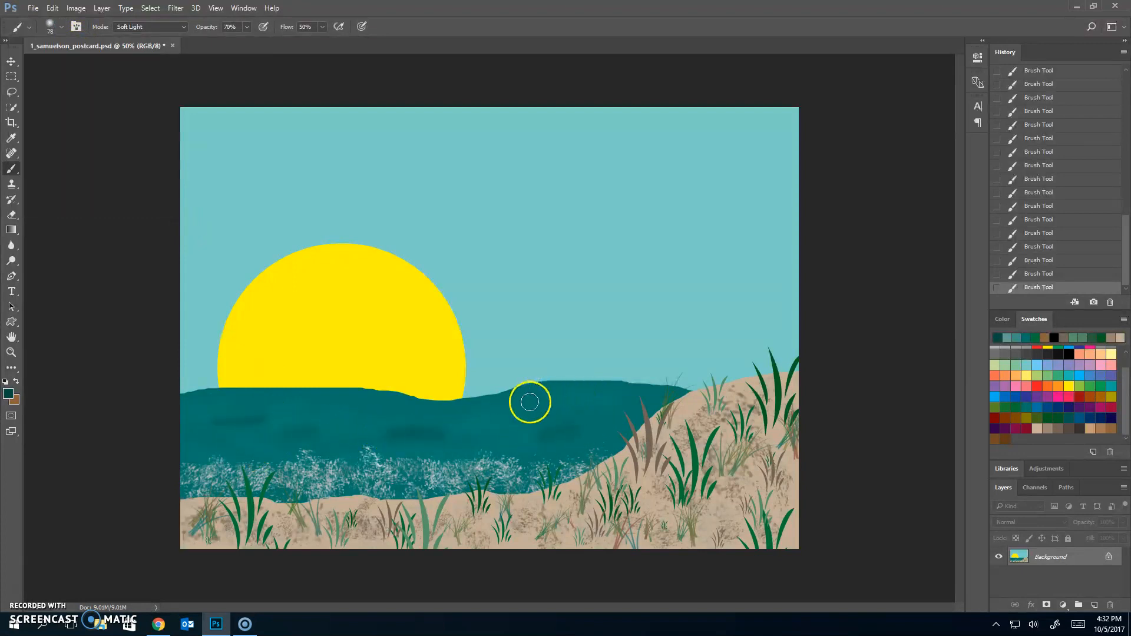
# - Lower the brush to 50% opacity and 30% flow and blend more dark teal strokes across the sea
pyautogui.moveTo(325, 416); pyautogui.dragTo(371, 409)
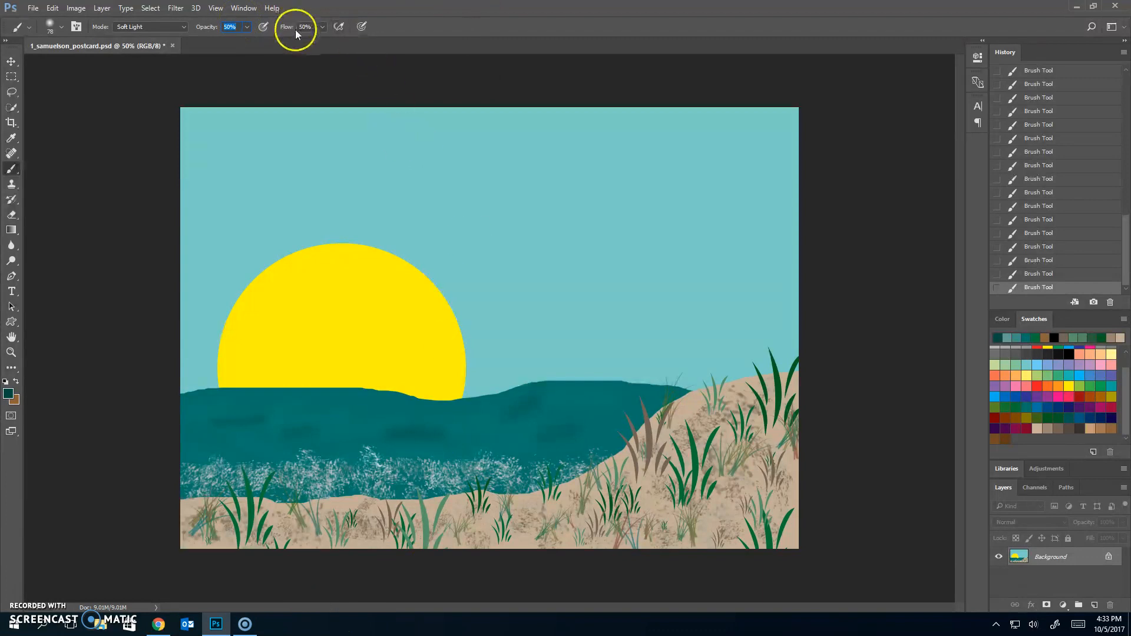
pyautogui.write('30')
pyautogui.press('Return')
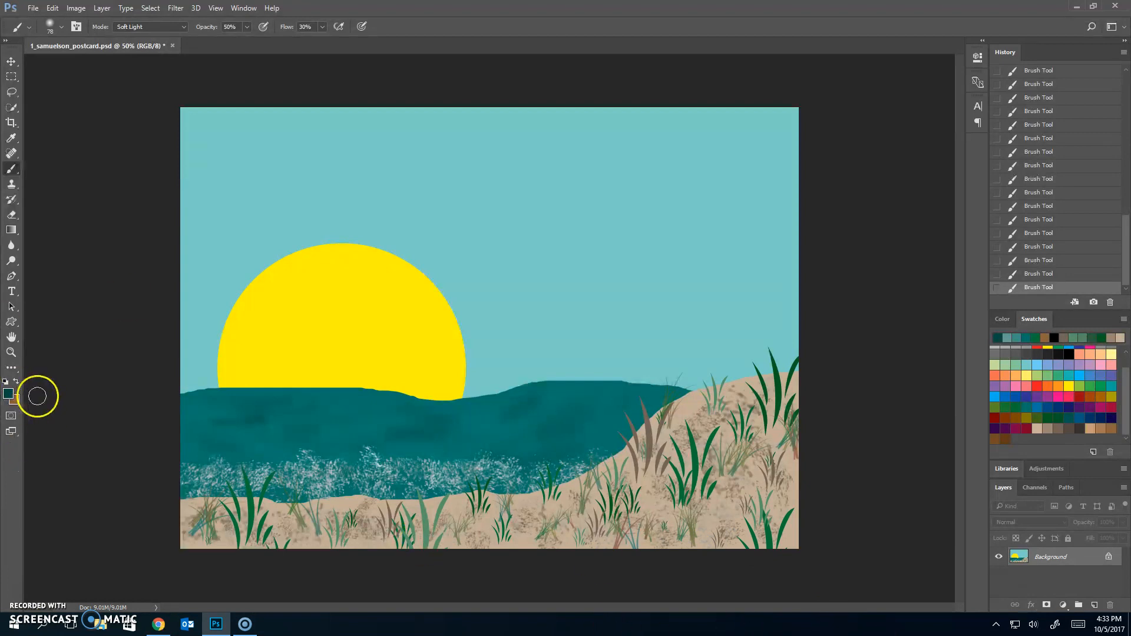
# - Sample the sun's yellow with the Eyedropper and set the Brush to Normal mode with 20% opacity and 20% flow
pyautogui.click(12, 138)
pyautogui.click(308, 287)
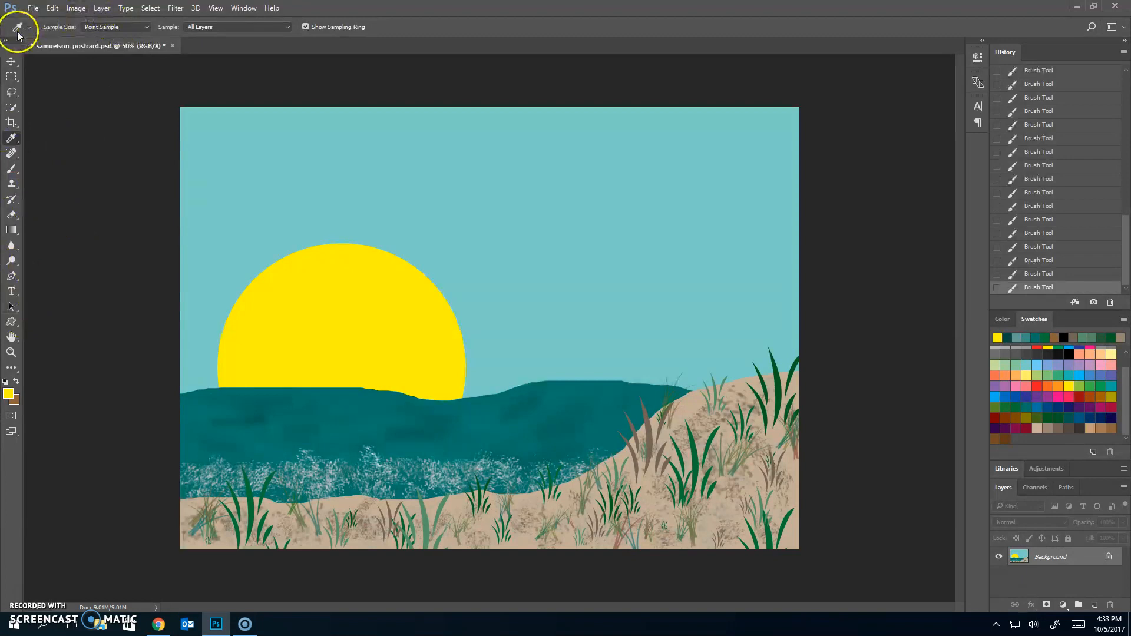
pyautogui.click(11, 169)
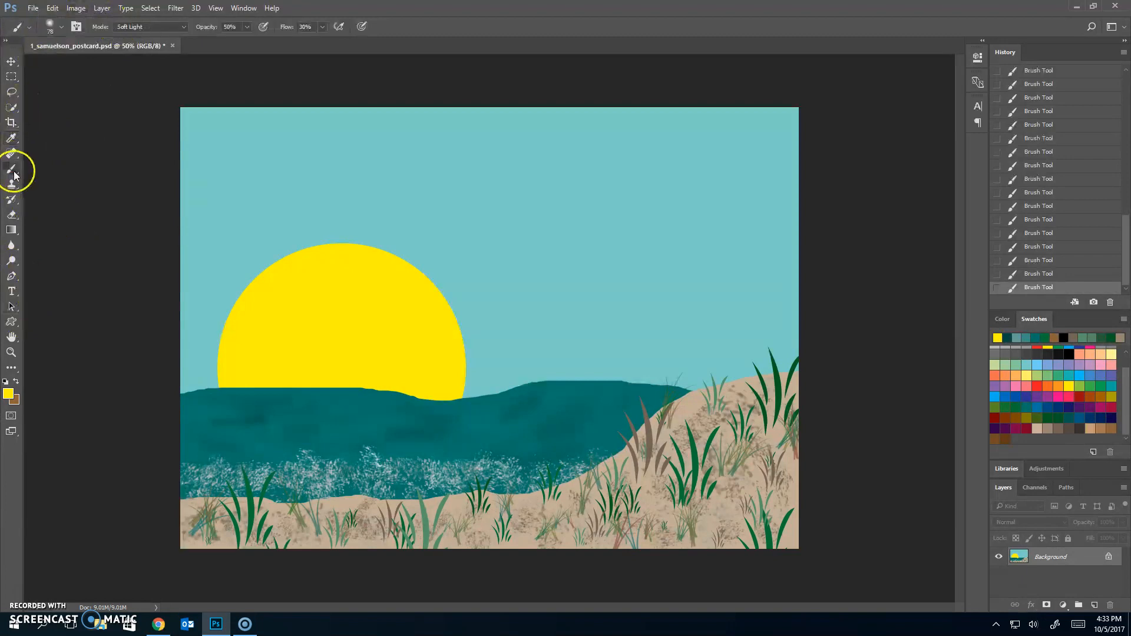
pyautogui.click(155, 26)
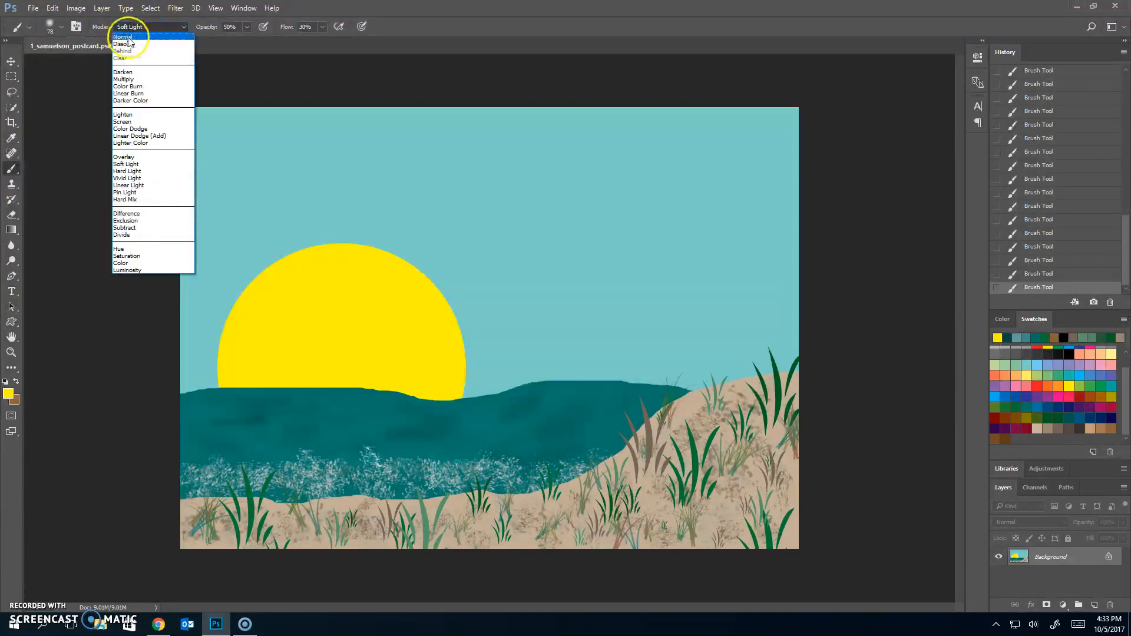
pyautogui.click(124, 37)
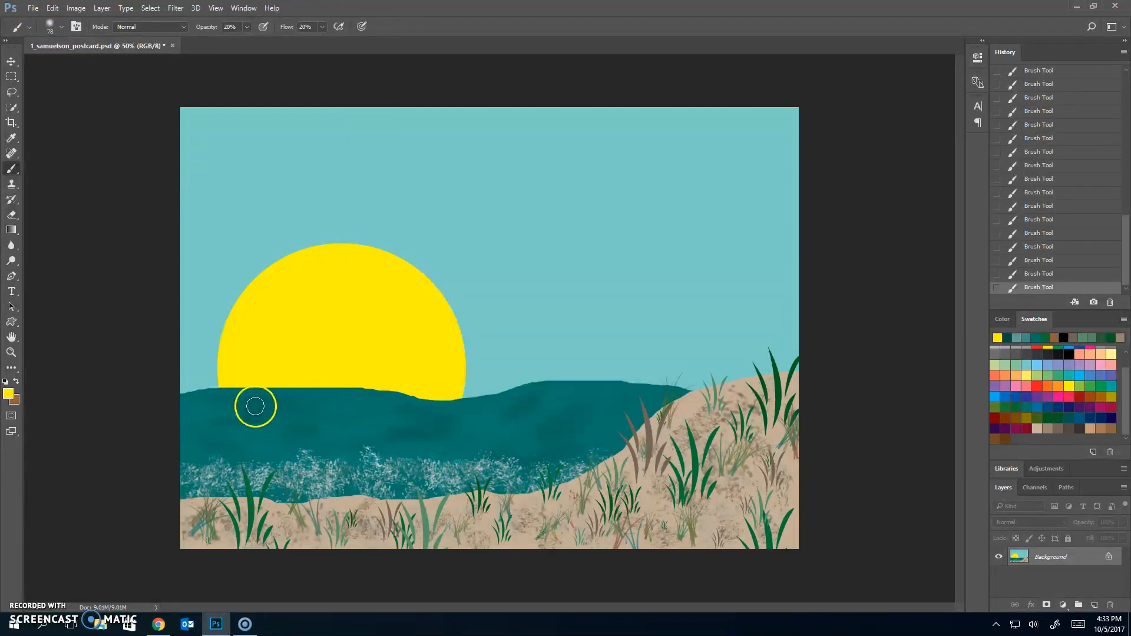
# - Paint faint yellow reflection strokes on the sea beneath the sun
pyautogui.moveTo(252, 406)
pyautogui.mouseDown()
pyautogui.moveTo(447, 418)
pyautogui.moveTo(326, 436)
pyautogui.mouseUp()
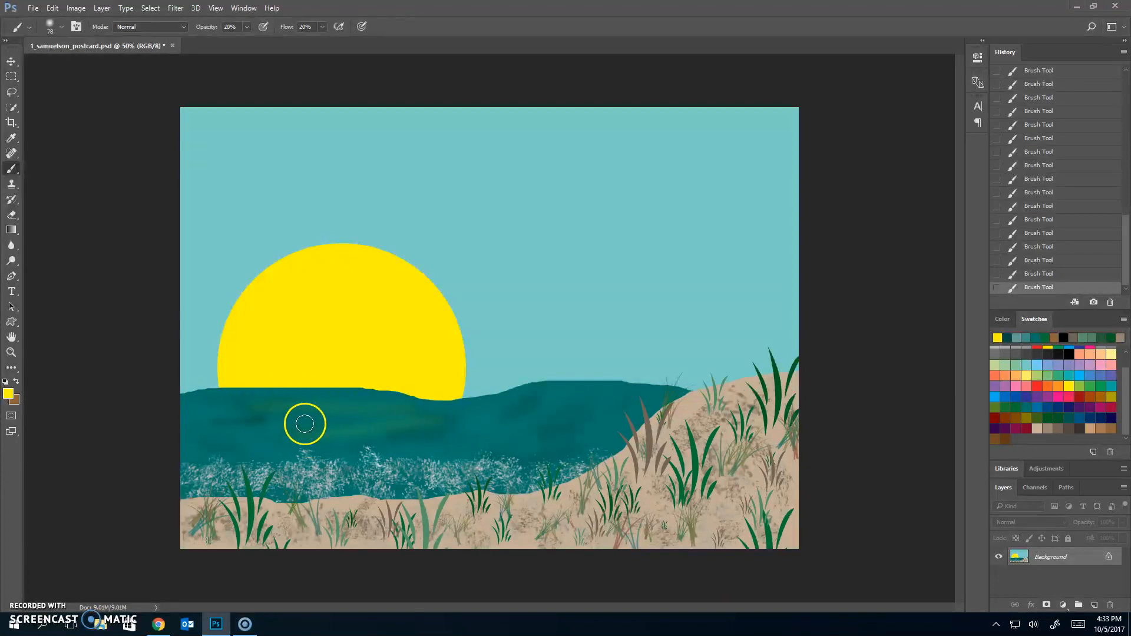
pyautogui.moveTo(282, 417)
pyautogui.mouseDown()
pyautogui.moveTo(422, 422)
pyautogui.moveTo(298, 432)
pyautogui.mouseUp()
pyautogui.moveTo(236, 406); pyautogui.dragTo(276, 394)
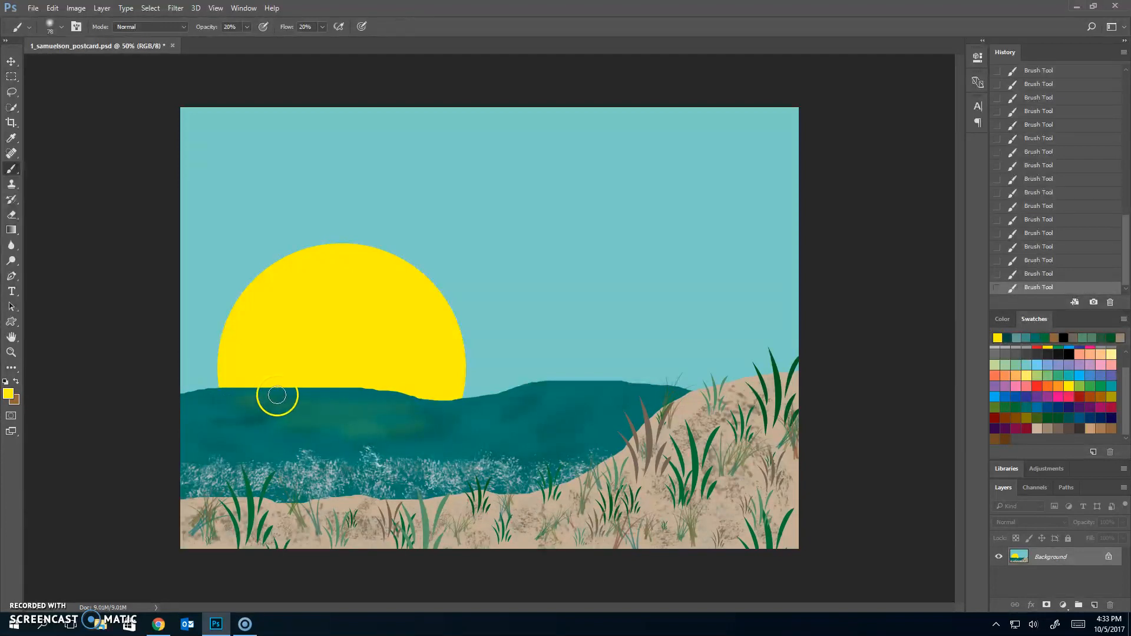
pyautogui.moveTo(433, 408)
pyautogui.mouseDown()
pyautogui.moveTo(373, 434)
pyautogui.moveTo(293, 434)
pyautogui.moveTo(239, 411)
pyautogui.moveTo(436, 412)
pyautogui.mouseUp()
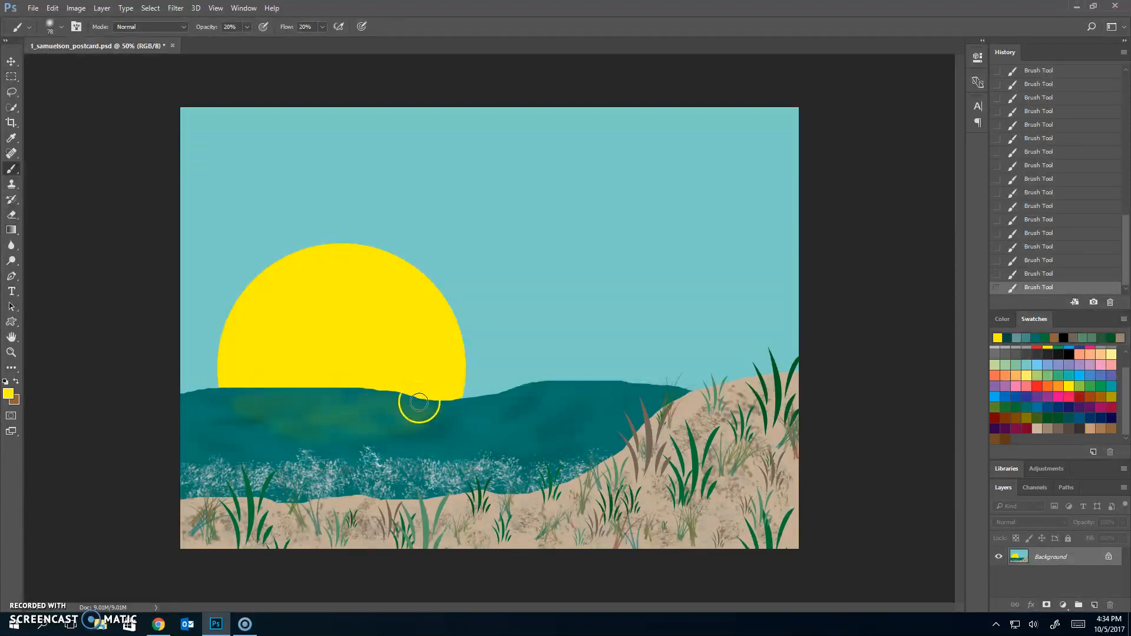
# - Remove the last, too strong yellow reflection strokes by reverting to earlier history states
pyautogui.click(1057, 272)
pyautogui.click(1071, 261)
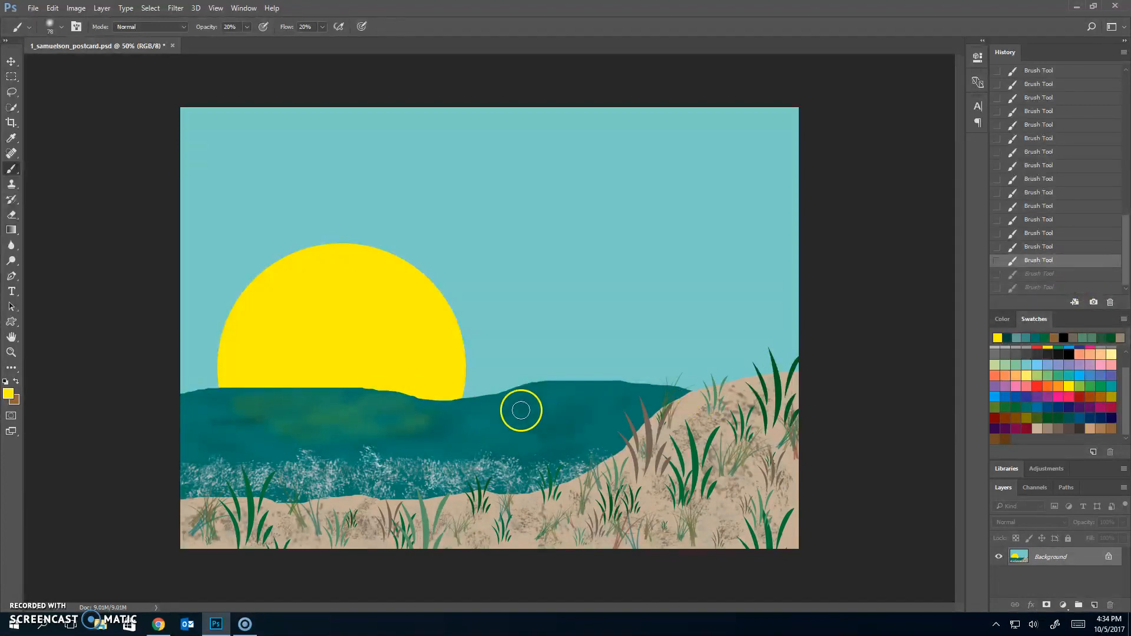
pyautogui.moveTo(412, 417)
pyautogui.mouseDown()
pyautogui.moveTo(387, 430)
pyautogui.moveTo(422, 408)
pyautogui.mouseUp()
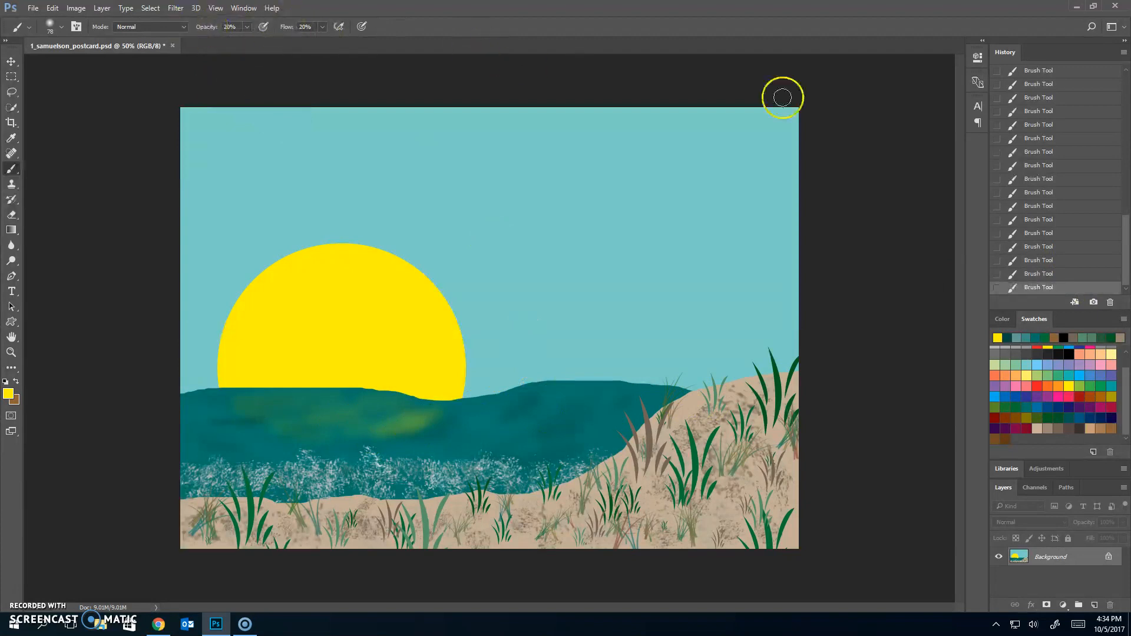
pyautogui.click(1046, 274)
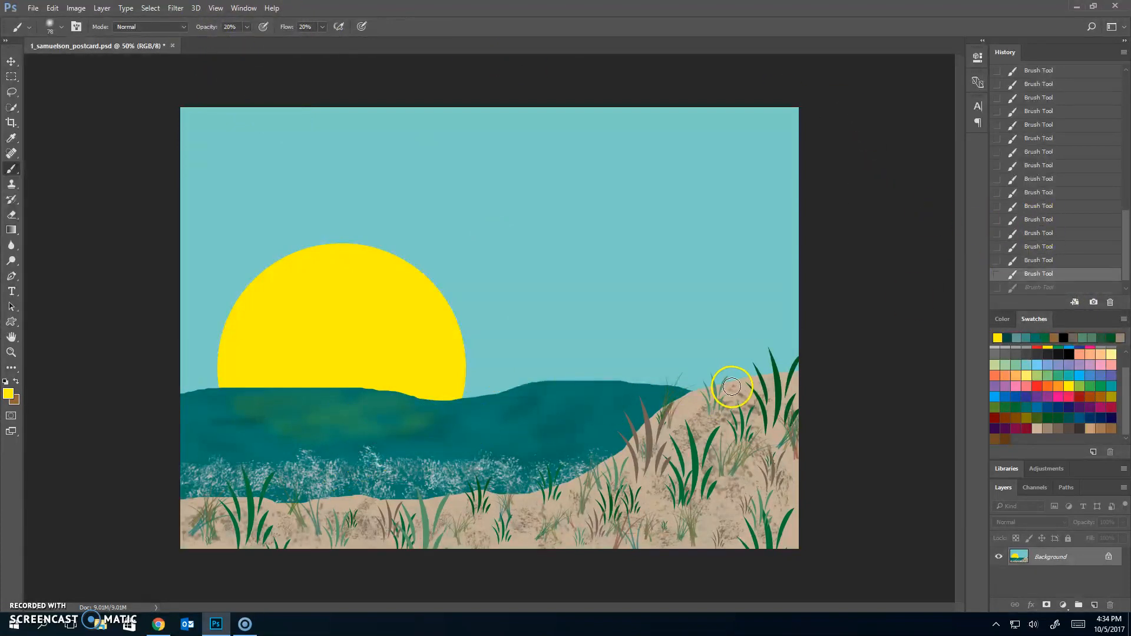
pyautogui.click(1049, 261)
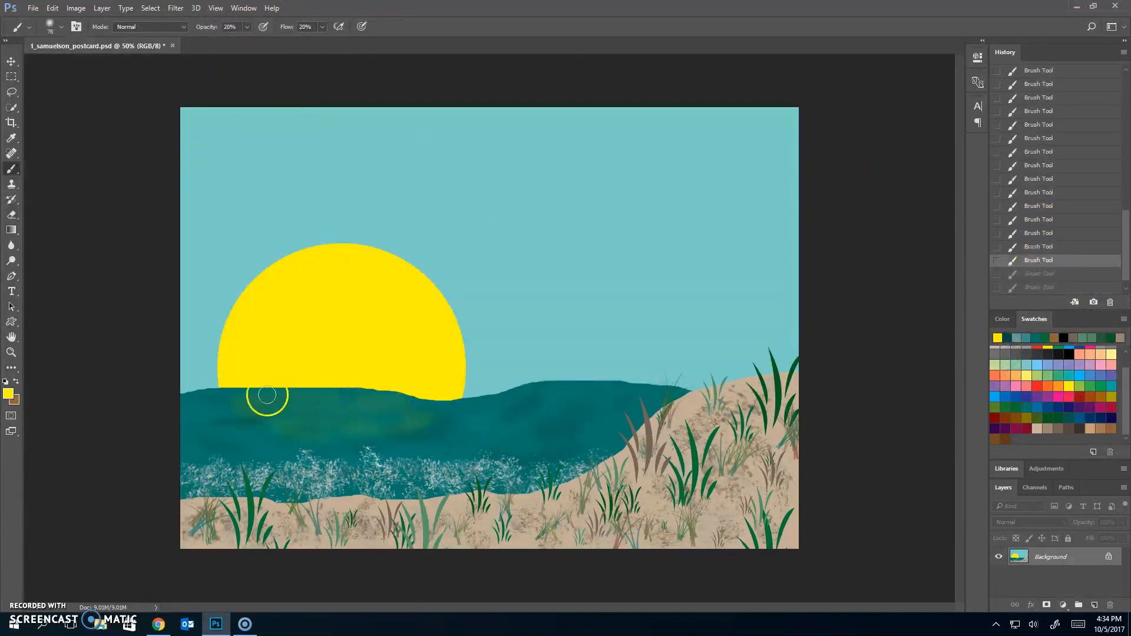
# - Brush faint yellow along the waterline beneath the sun and down into the sea to complete the reflection
pyautogui.moveTo(228, 390); pyautogui.dragTo(248, 393)
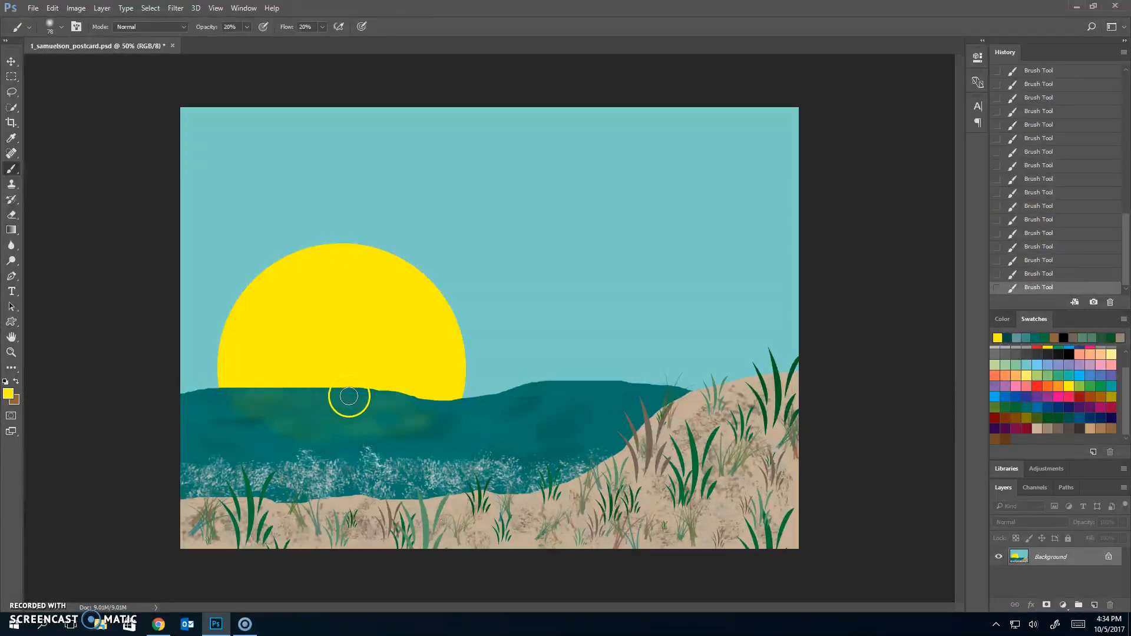
pyautogui.moveTo(450, 404)
pyautogui.mouseDown()
pyautogui.moveTo(430, 439)
pyautogui.moveTo(383, 447)
pyautogui.moveTo(298, 447)
pyautogui.moveTo(252, 434)
pyautogui.moveTo(246, 415)
pyautogui.moveTo(292, 434)
pyautogui.moveTo(387, 403)
pyautogui.mouseUp()
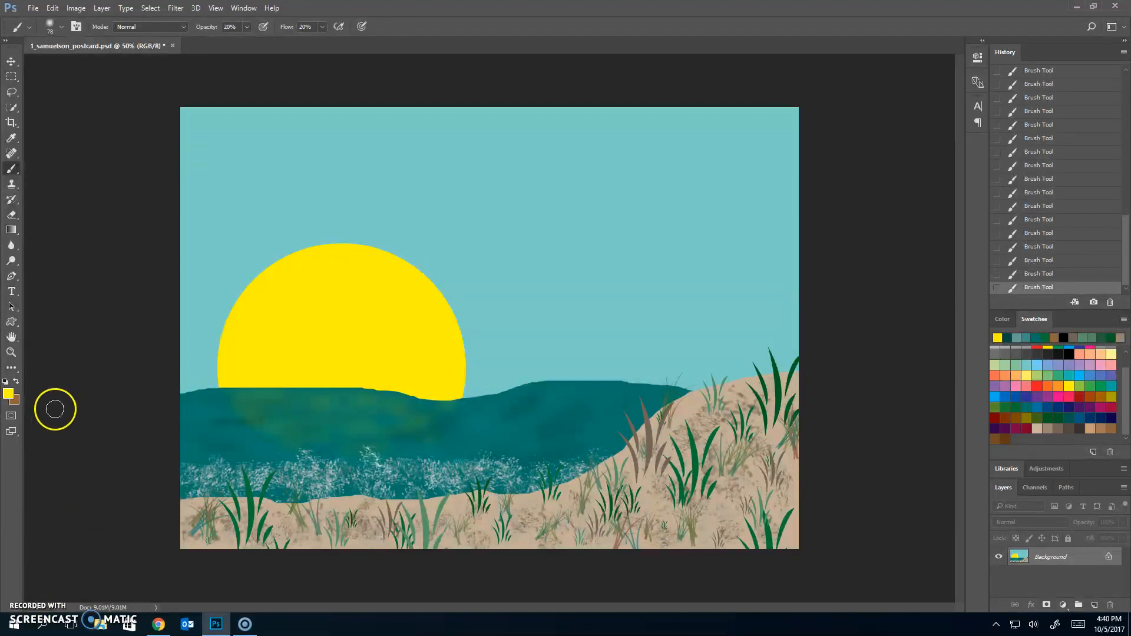
# - Make the foreground colour white and set the Brush to 50% opacity and 50% flow with airbrush build-up enabled
pyautogui.click(8, 382)
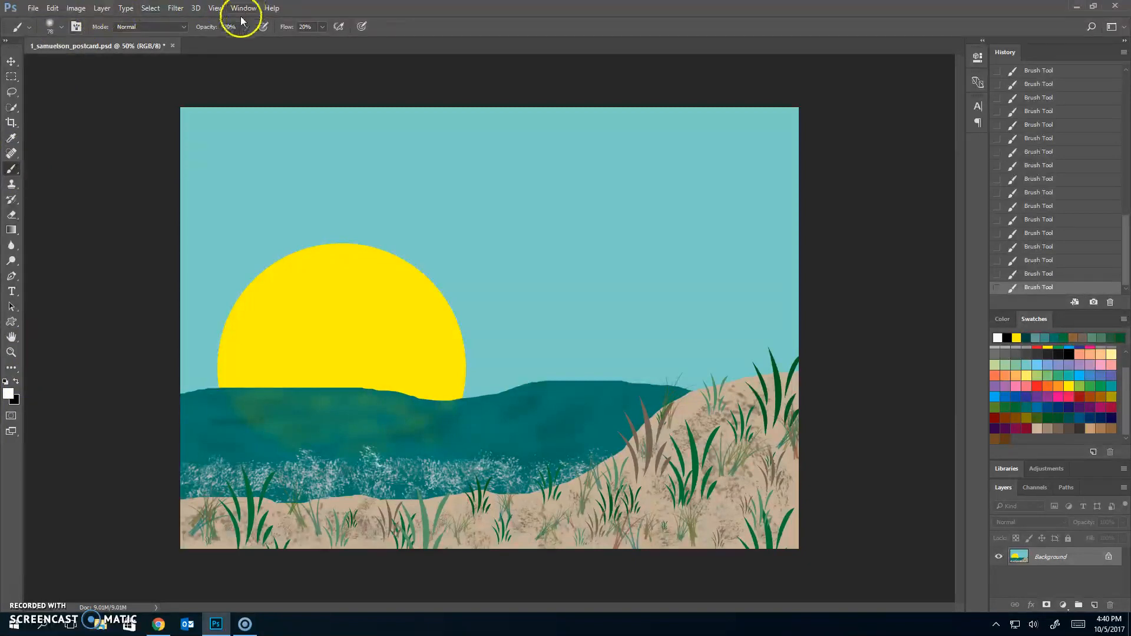
pyautogui.click(224, 26)
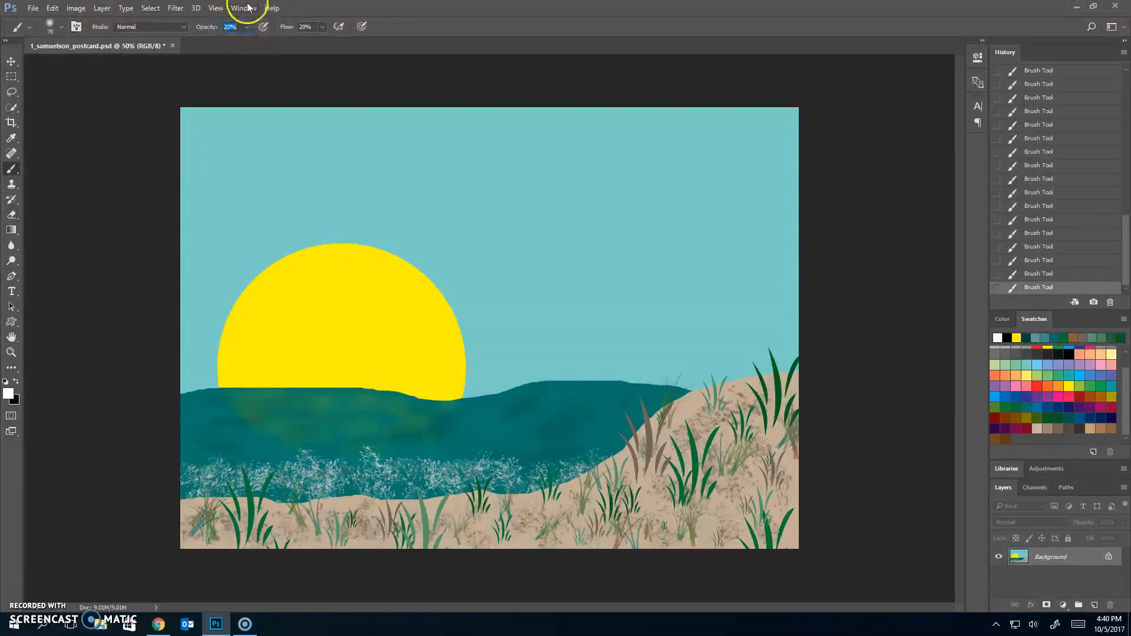
pyautogui.click(338, 27)
pyautogui.click(338, 30)
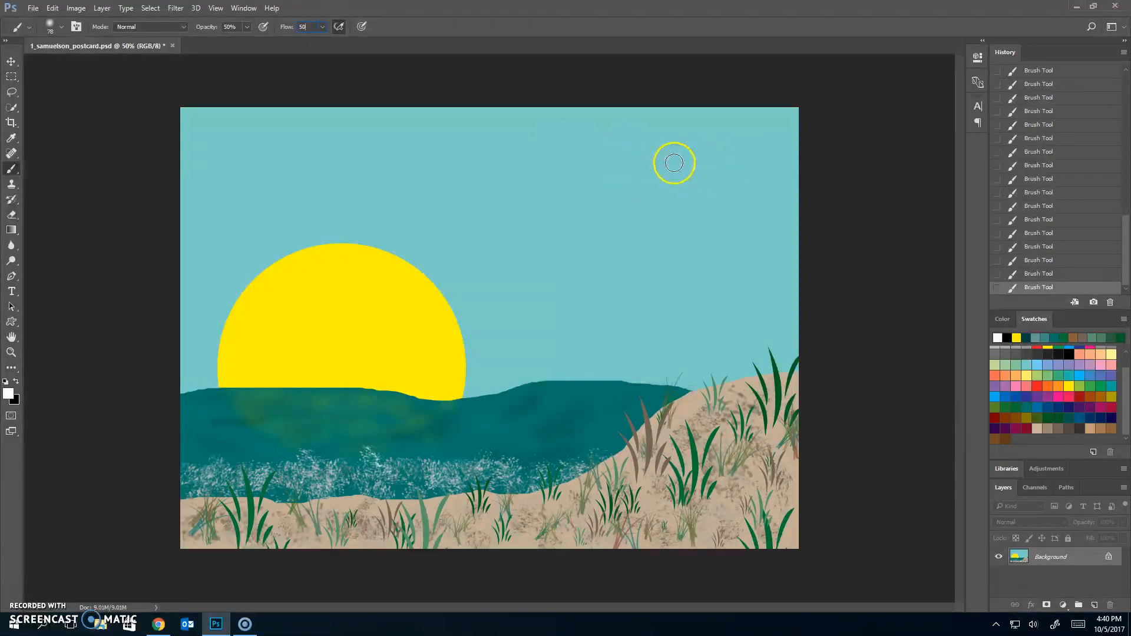
# - Paint a large fluffy white cloud in the upper-right part of the sky with overlapping brush strokes
pyautogui.moveTo(664, 158)
pyautogui.mouseDown()
pyautogui.moveTo(619, 187)
pyautogui.moveTo(632, 204)
pyautogui.moveTo(617, 222)
pyautogui.moveTo(665, 235)
pyautogui.moveTo(698, 219)
pyautogui.moveTo(731, 224)
pyautogui.mouseUp()
pyautogui.click(668, 235)
pyautogui.moveTo(727, 169); pyautogui.dragTo(761, 183)
pyautogui.moveTo(684, 131)
pyautogui.mouseDown()
pyautogui.moveTo(650, 143)
pyautogui.moveTo(605, 209)
pyautogui.moveTo(651, 242)
pyautogui.moveTo(755, 237)
pyautogui.moveTo(784, 204)
pyautogui.moveTo(784, 178)
pyautogui.moveTo(721, 138)
pyautogui.mouseUp()
pyautogui.moveTo(677, 131)
pyautogui.mouseDown()
pyautogui.moveTo(645, 202)
pyautogui.moveTo(698, 196)
pyautogui.moveTo(732, 225)
pyautogui.moveTo(778, 180)
pyautogui.moveTo(690, 143)
pyautogui.moveTo(613, 185)
pyautogui.moveTo(646, 160)
pyautogui.moveTo(609, 150)
pyautogui.moveTo(619, 164)
pyautogui.moveTo(646, 160)
pyautogui.moveTo(639, 154)
pyautogui.moveTo(625, 206)
pyautogui.moveTo(668, 231)
pyautogui.moveTo(708, 195)
pyautogui.moveTo(700, 156)
pyautogui.moveTo(721, 186)
pyautogui.moveTo(737, 181)
pyautogui.moveTo(710, 245)
pyautogui.moveTo(783, 202)
pyautogui.moveTo(708, 209)
pyautogui.moveTo(721, 191)
pyautogui.moveTo(663, 196)
pyautogui.moveTo(689, 207)
pyautogui.mouseUp()
pyautogui.moveTo(760, 185)
pyautogui.mouseDown()
pyautogui.moveTo(758, 164)
pyautogui.moveTo(707, 193)
pyautogui.mouseUp()
pyautogui.moveTo(636, 187)
pyautogui.mouseDown()
pyautogui.moveTo(598, 199)
pyautogui.moveTo(621, 146)
pyautogui.moveTo(664, 135)
pyautogui.moveTo(679, 157)
pyautogui.moveTo(718, 125)
pyautogui.moveTo(737, 139)
pyautogui.moveTo(720, 135)
pyautogui.moveTo(770, 133)
pyautogui.moveTo(774, 188)
pyautogui.moveTo(708, 250)
pyautogui.mouseUp()
pyautogui.moveTo(603, 230)
pyautogui.mouseDown()
pyautogui.moveTo(597, 157)
pyautogui.moveTo(615, 183)
pyautogui.moveTo(617, 127)
pyautogui.moveTo(649, 136)
pyautogui.moveTo(760, 220)
pyautogui.mouseUp()
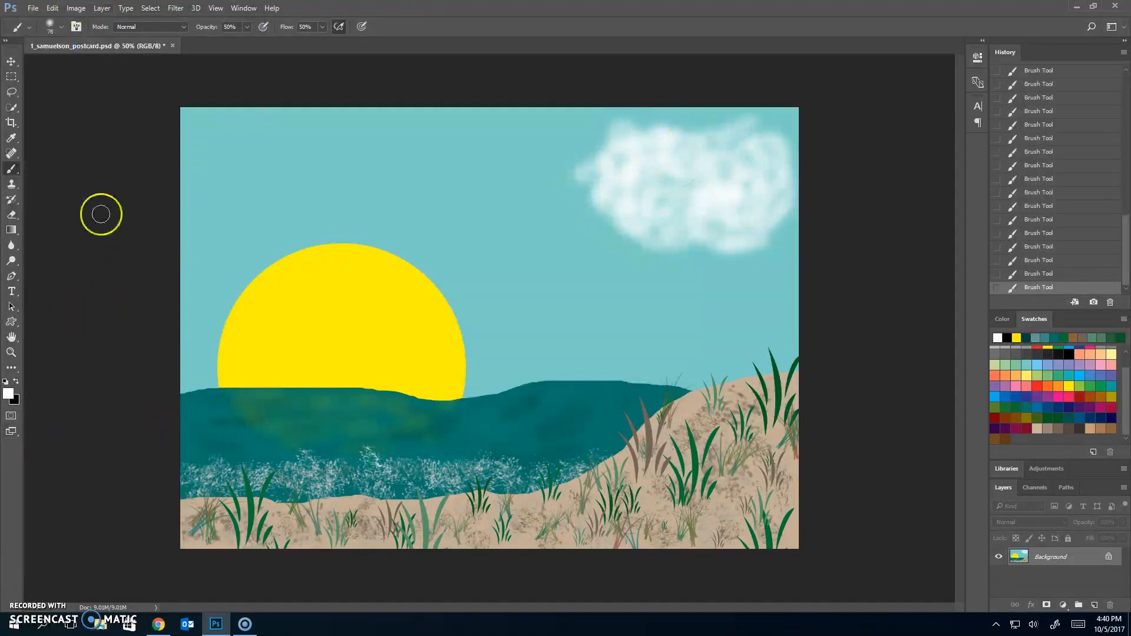
# - Activate the Custom Shape tool and choose the flying bird shape
pyautogui.click(11, 322)
pyautogui.click(387, 26)
pyautogui.moveTo(425, 100); pyautogui.dragTo(436, 80)
pyautogui.click(374, 87)
pyautogui.click(508, 30)
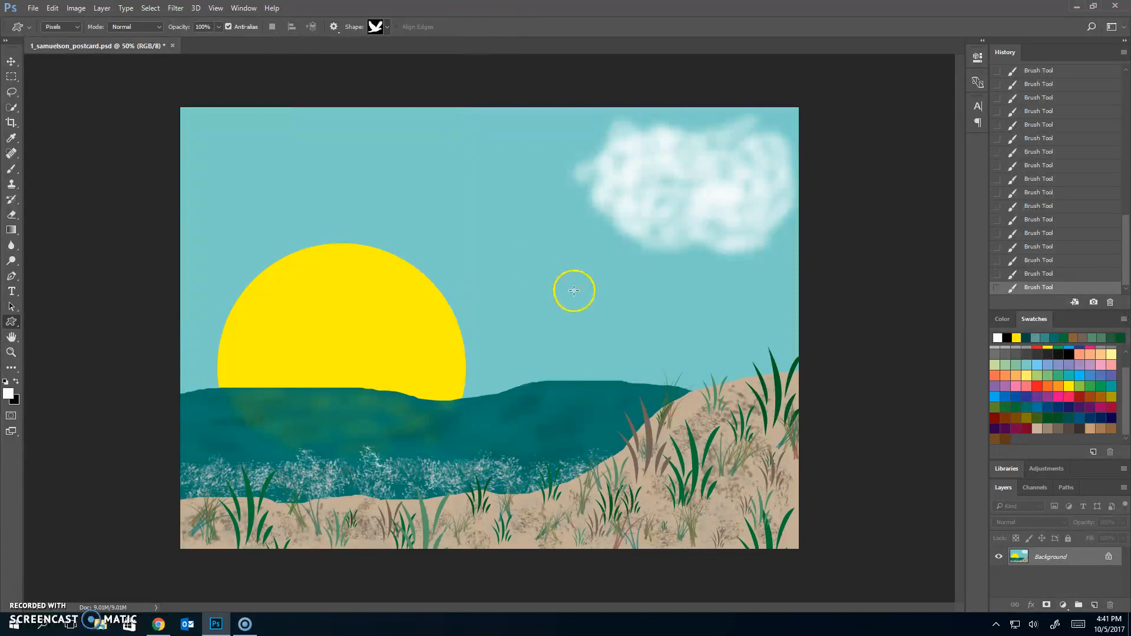
# - Try a 100 px wide white bird in the sky beside the cloud, and undo it
pyautogui.click(547, 228)
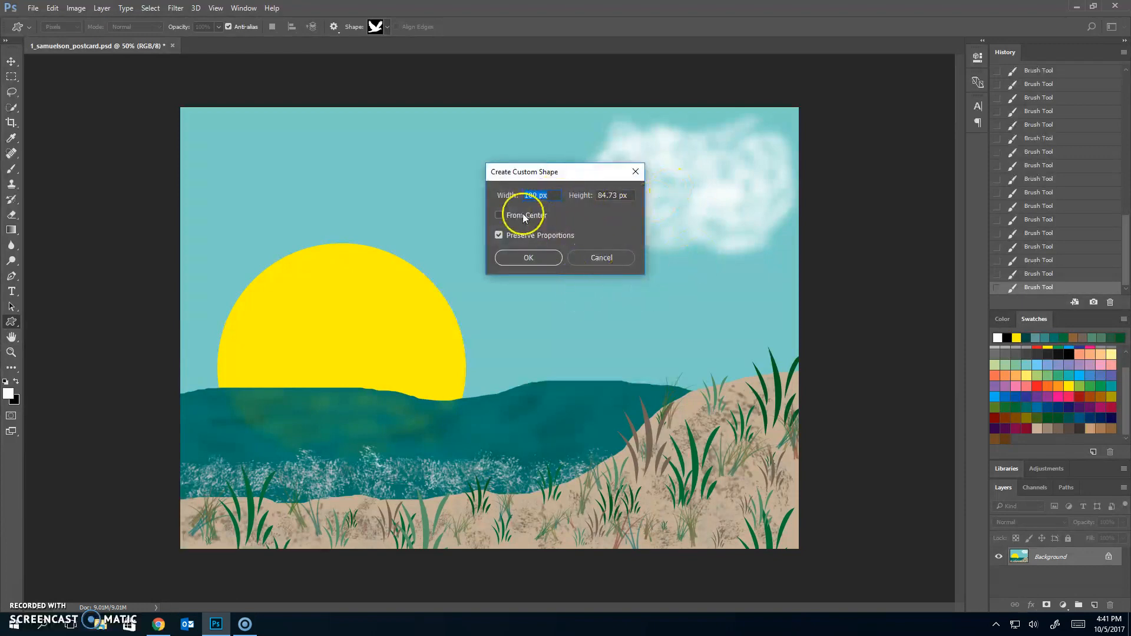
pyautogui.click(546, 258)
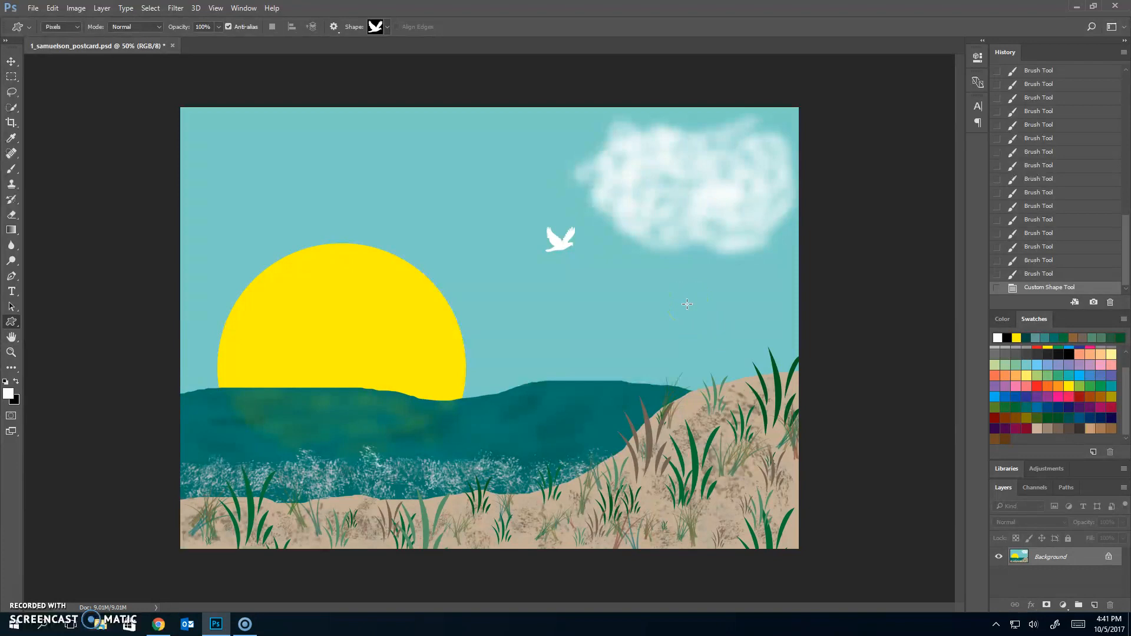
pyautogui.hotkey('ctrl', 'z')
# - Place a white bird 200 px wide, with proportions preserved, in the sky below the cloud
pyautogui.click(570, 249)
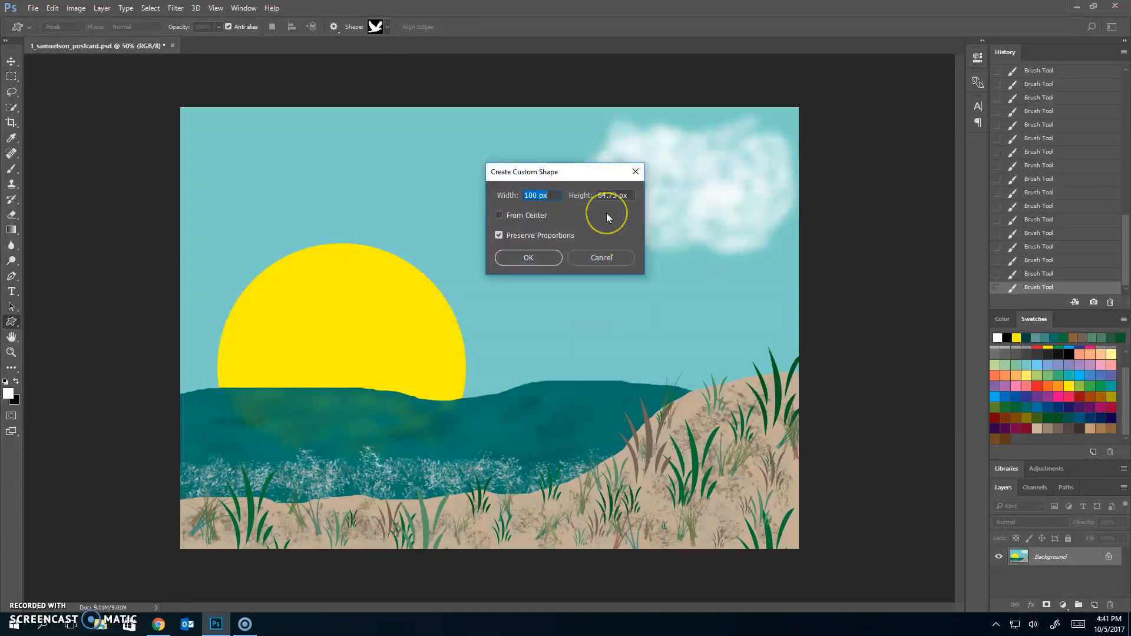
pyautogui.write('200')
pyautogui.press('Return')
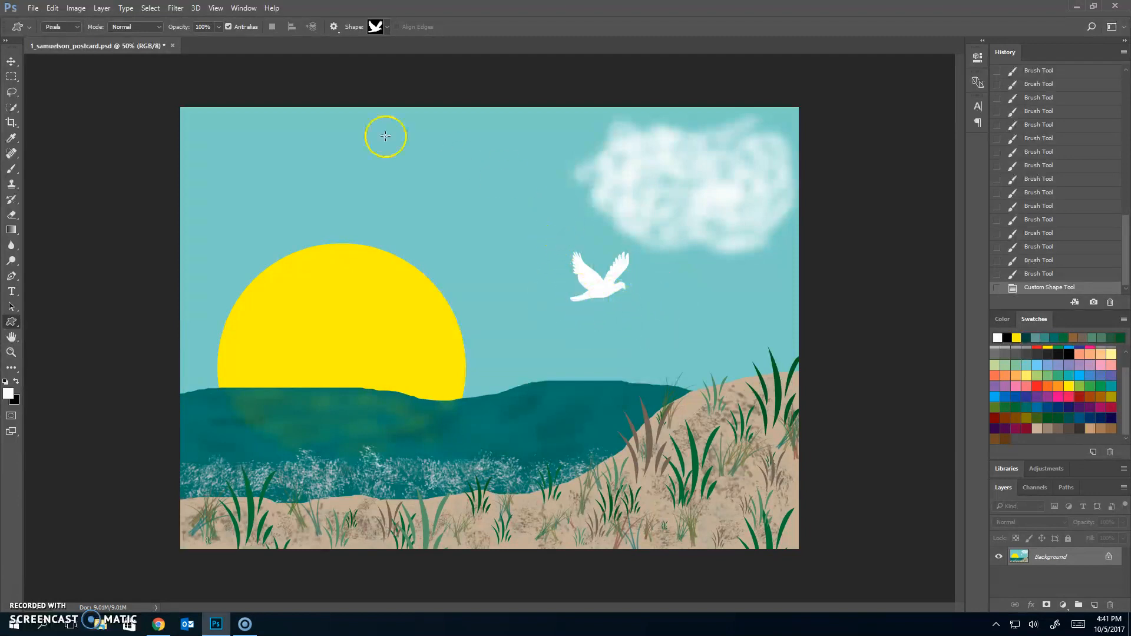
# - Change the foreground colour from the Color Picker to a light grey
pyautogui.click(9, 395)
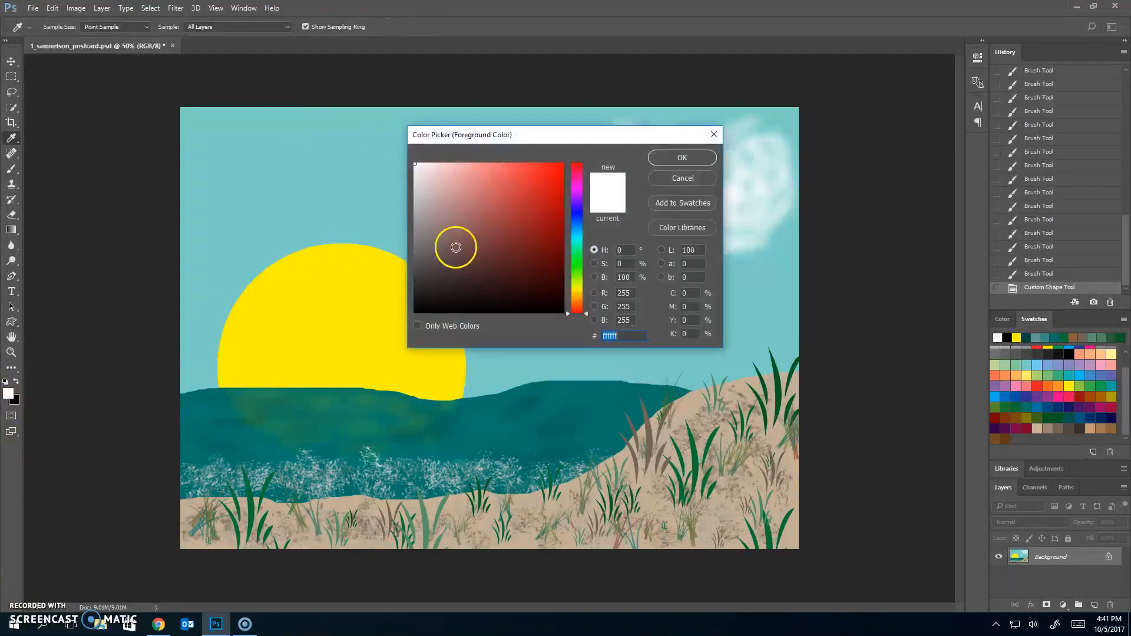
pyautogui.moveTo(418, 176); pyautogui.dragTo(416, 189)
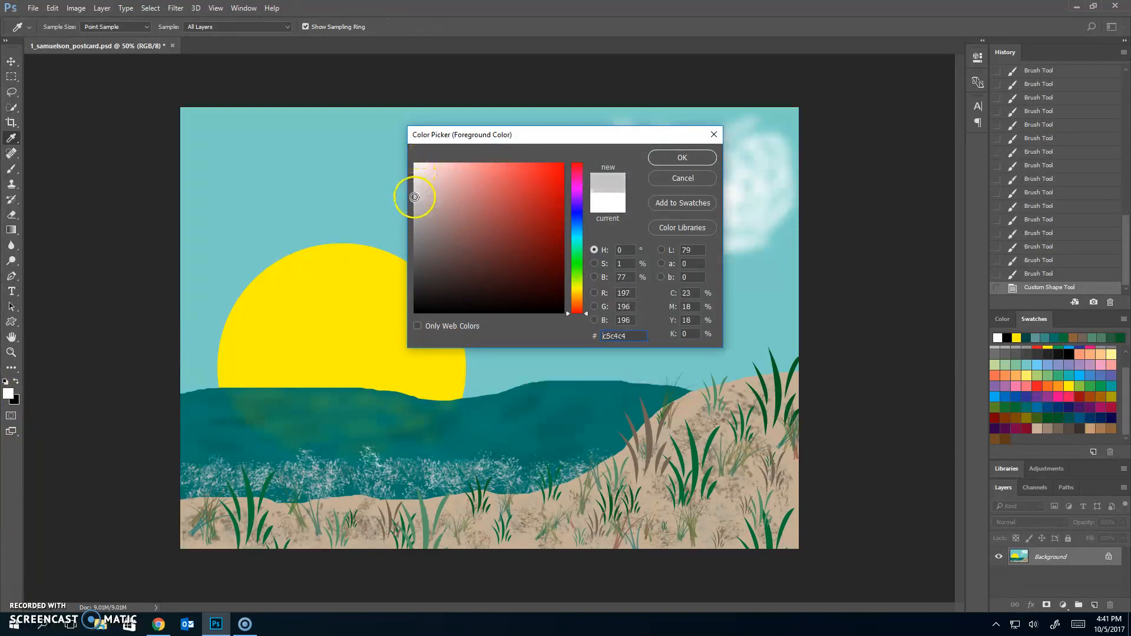
pyautogui.click(677, 157)
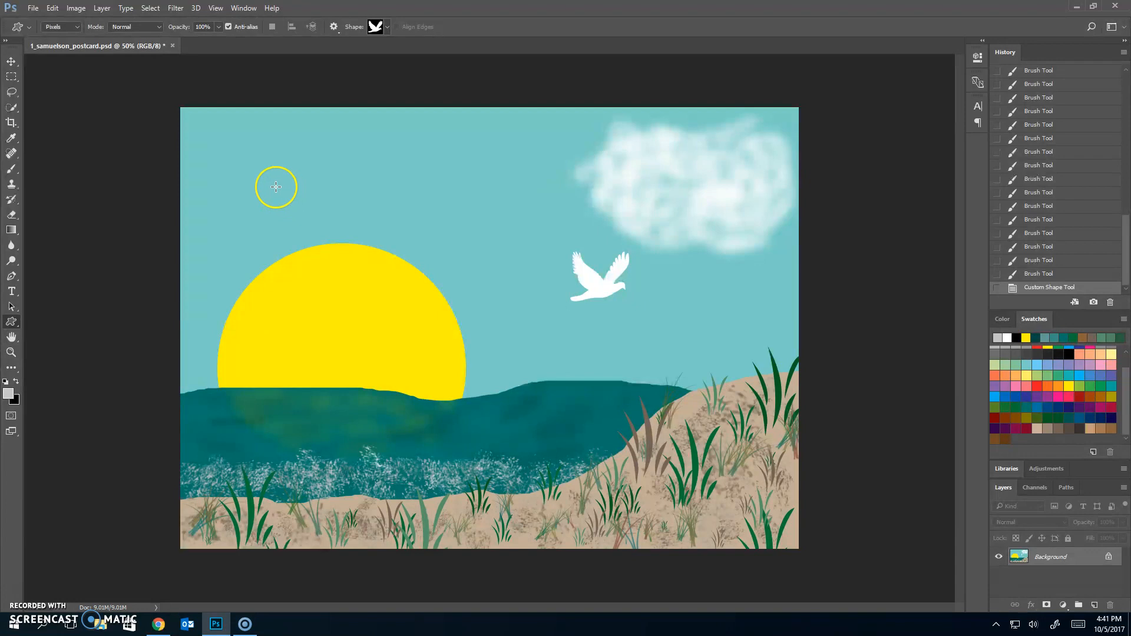
# - Place a light grey flying bird 75 px wide in the sky above the sun
pyautogui.click(276, 187)
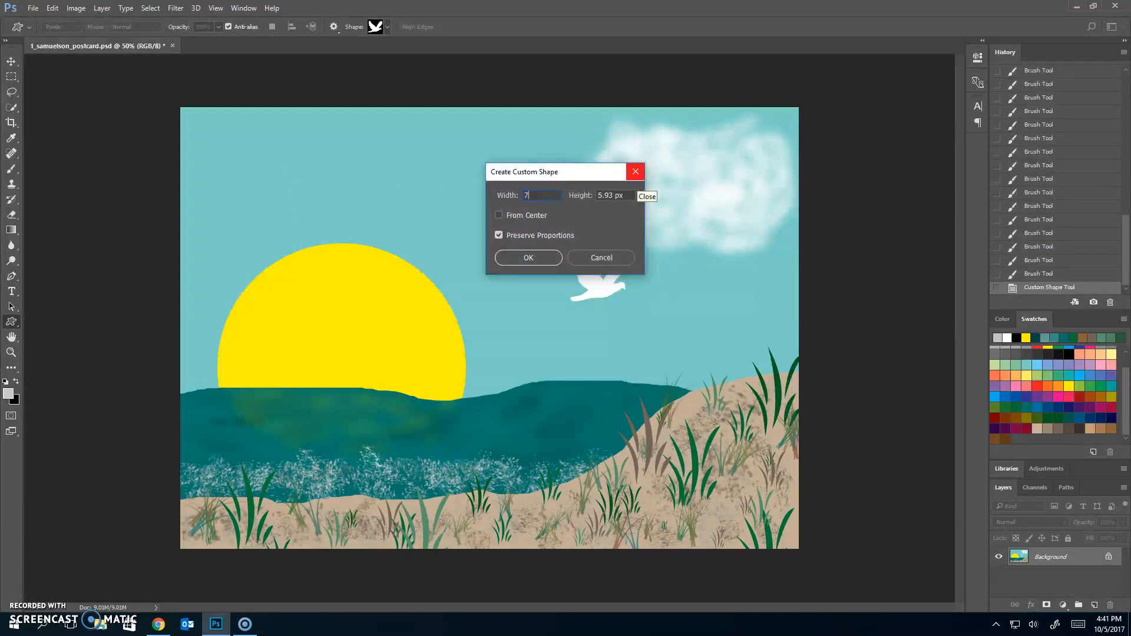
pyautogui.write('75')
pyautogui.press('Return')
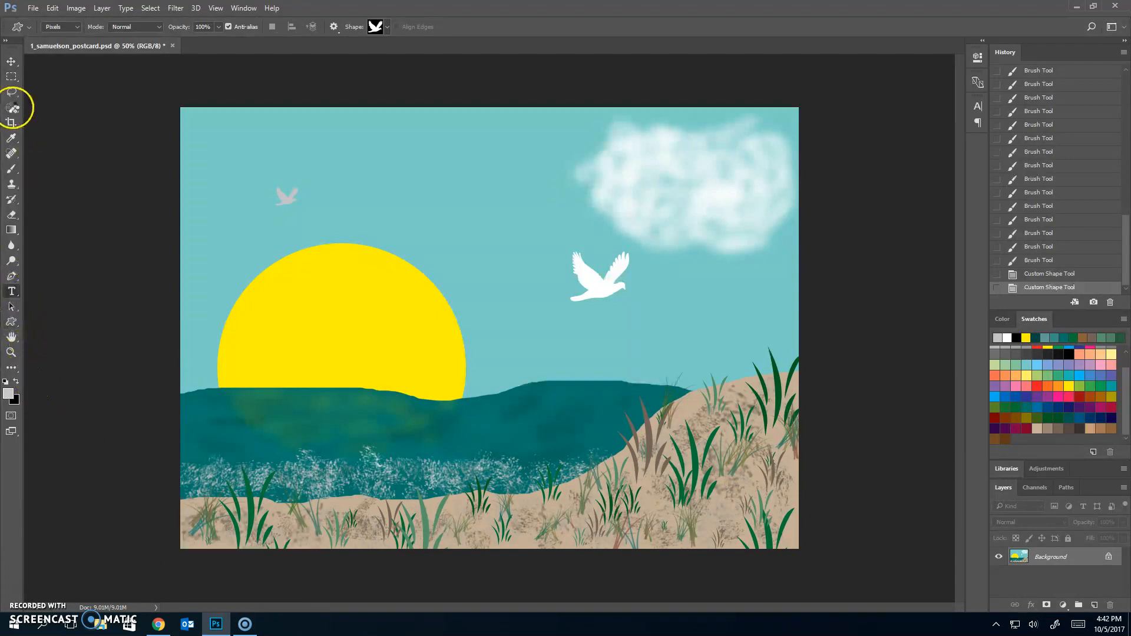
# - Pick the Dark Green Cyan swatch as the foreground colour for the text
pyautogui.press('t')
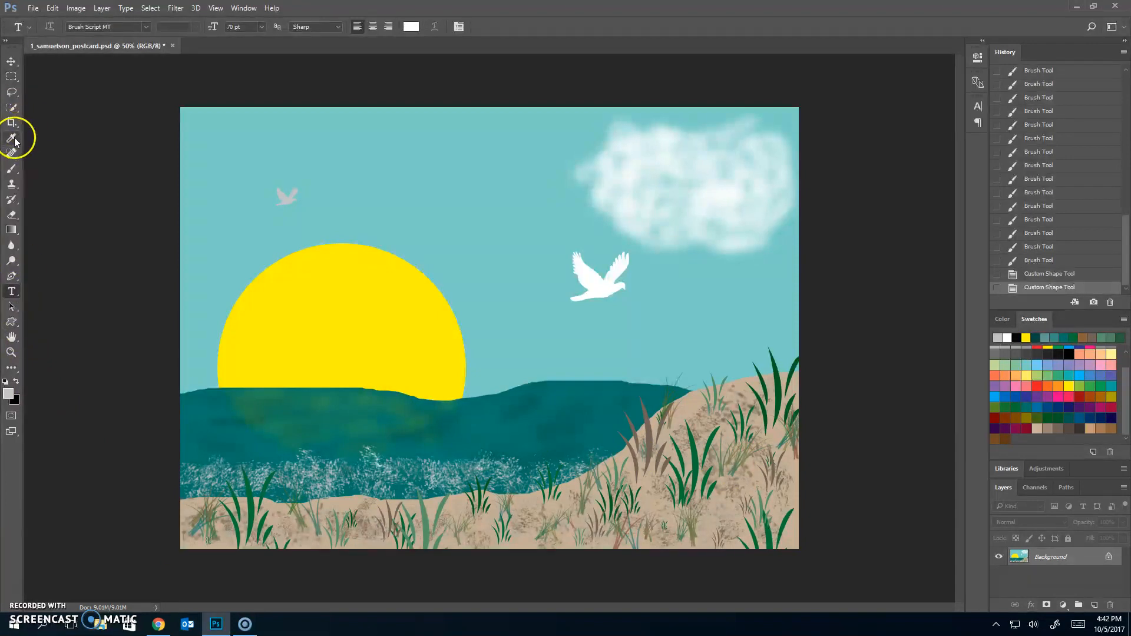
pyautogui.click(12, 138)
pyautogui.moveTo(571, 321); pyautogui.dragTo(1026, 408)
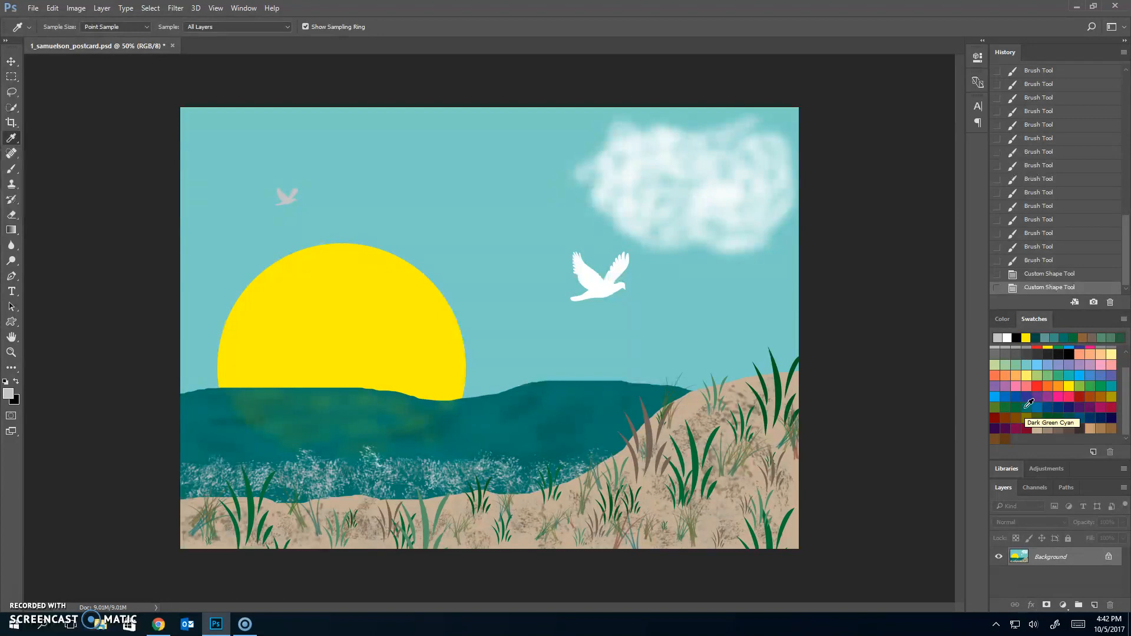
pyautogui.click(1025, 407)
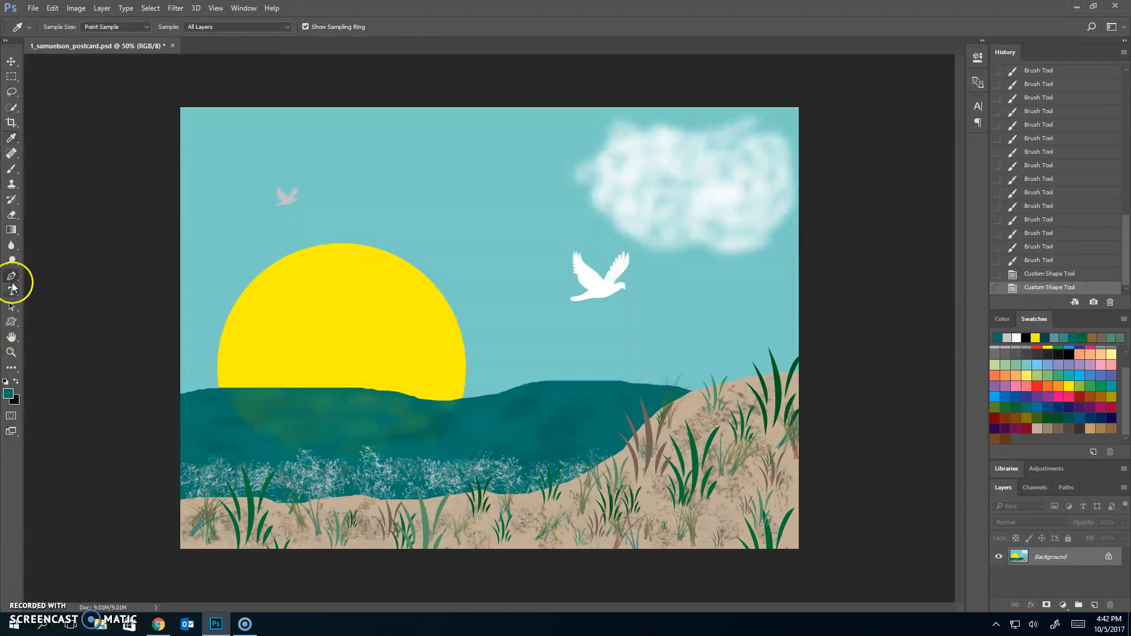
# - Add horizontal text in the upper sky reading "See you at" on one line and "the beach" on the next
pyautogui.click(12, 281)
pyautogui.click(13, 290)
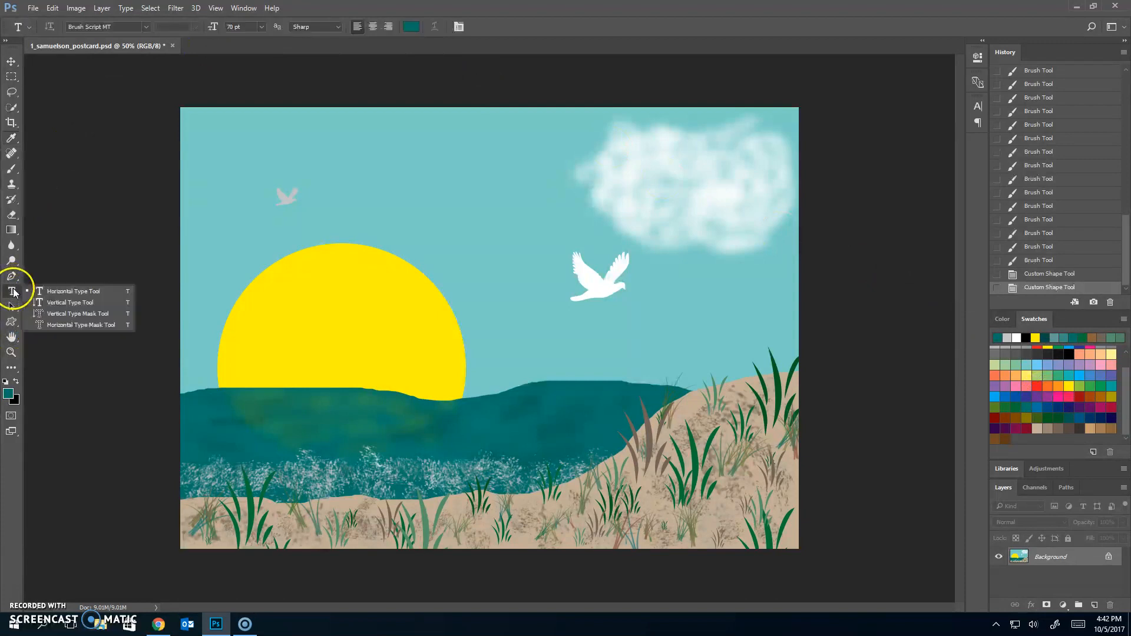
pyautogui.click(76, 294)
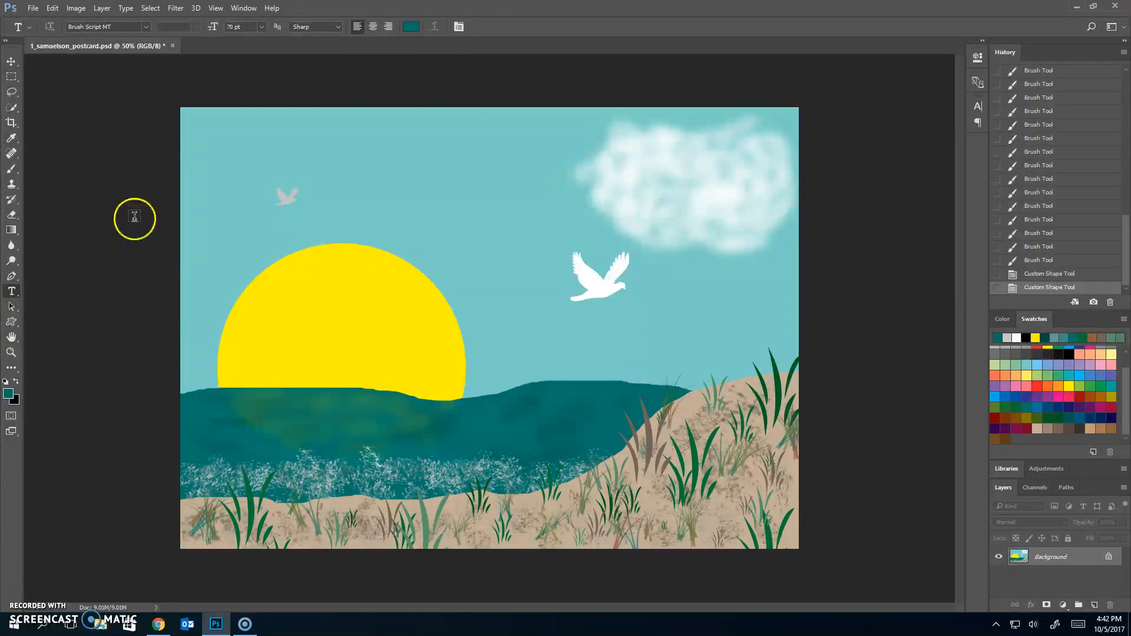
pyautogui.click(204, 147)
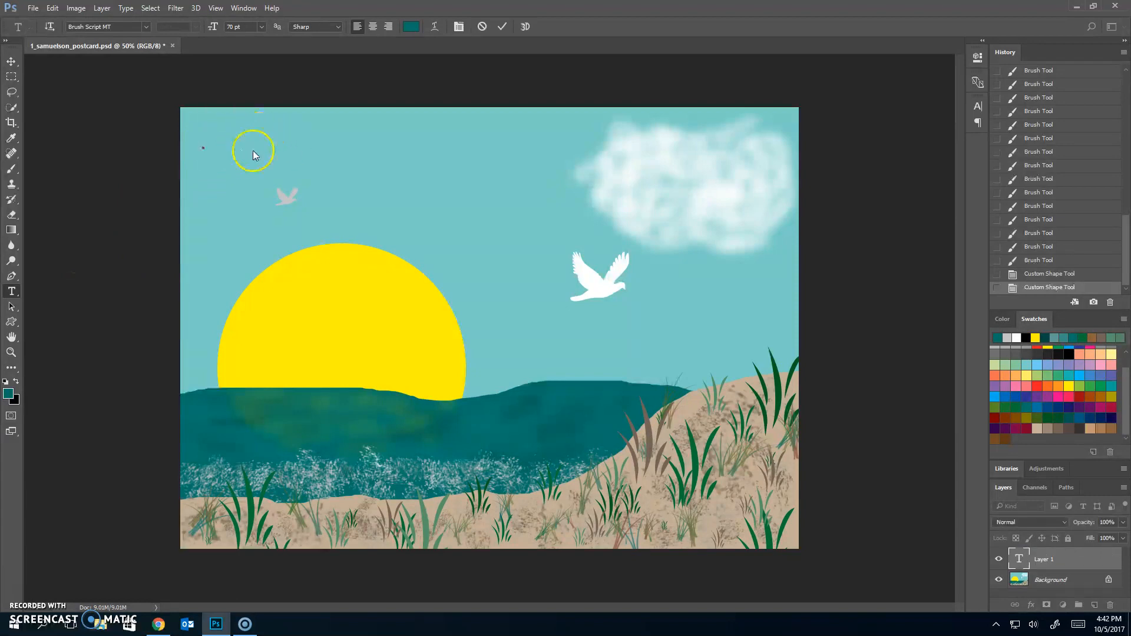
pyautogui.write('See Y')
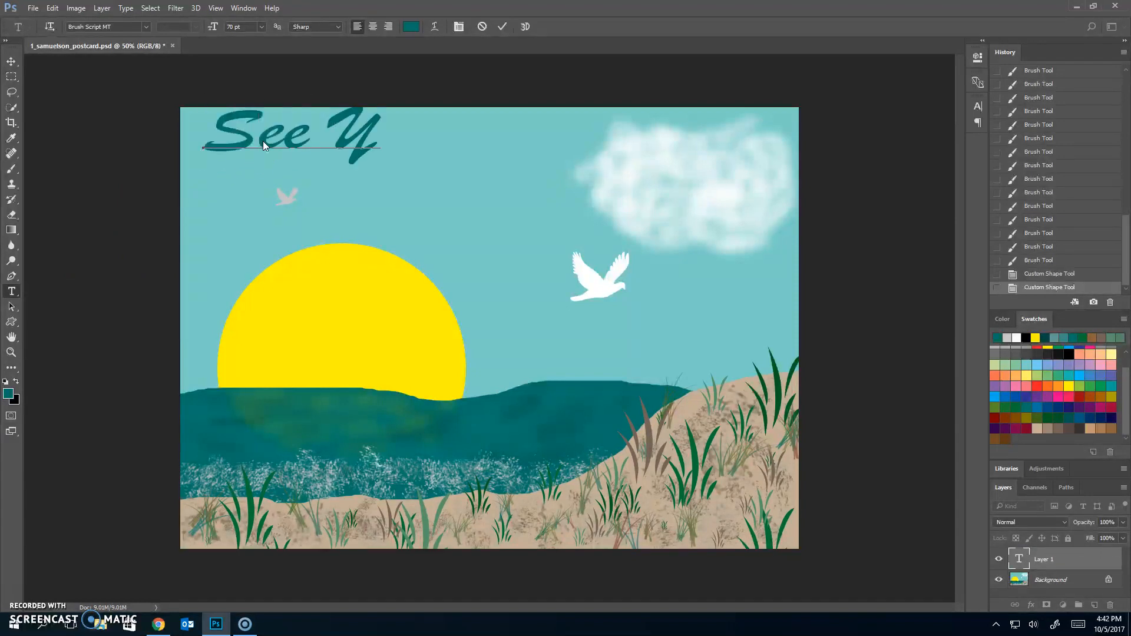
pyautogui.press('BackSpace')
pyautogui.write('you at')
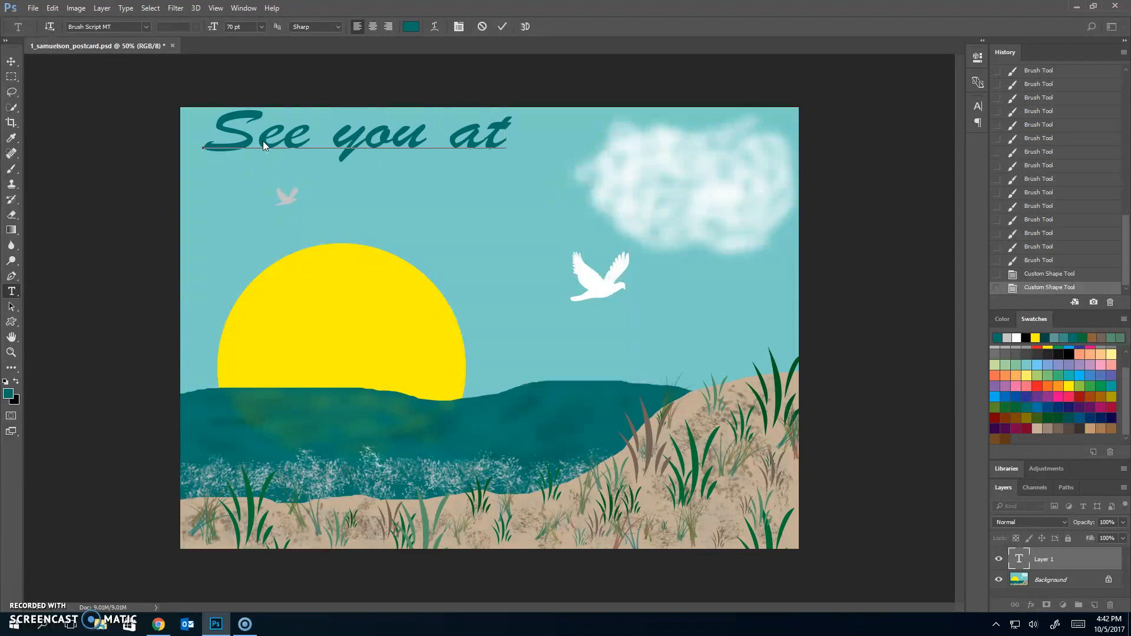
pyautogui.press('Return')
pyautogui.write('you at the ')
pyautogui.write('beach')
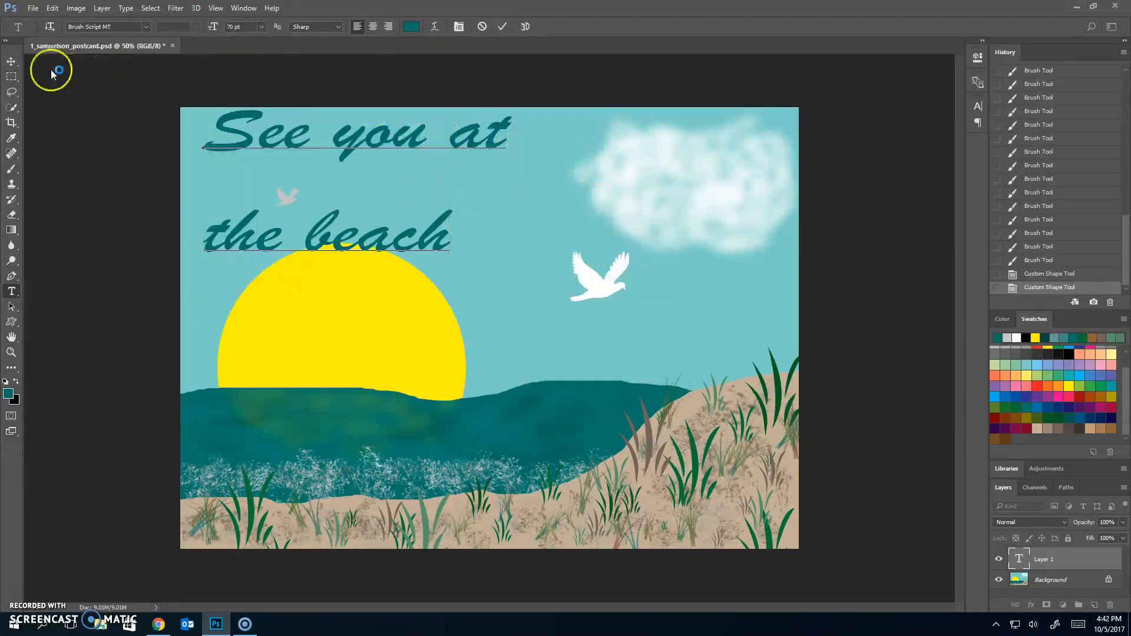
# - Centre-align both lines of the text and move it fully onto the canvas above the sun
pyautogui.doubleClick(382, 146)
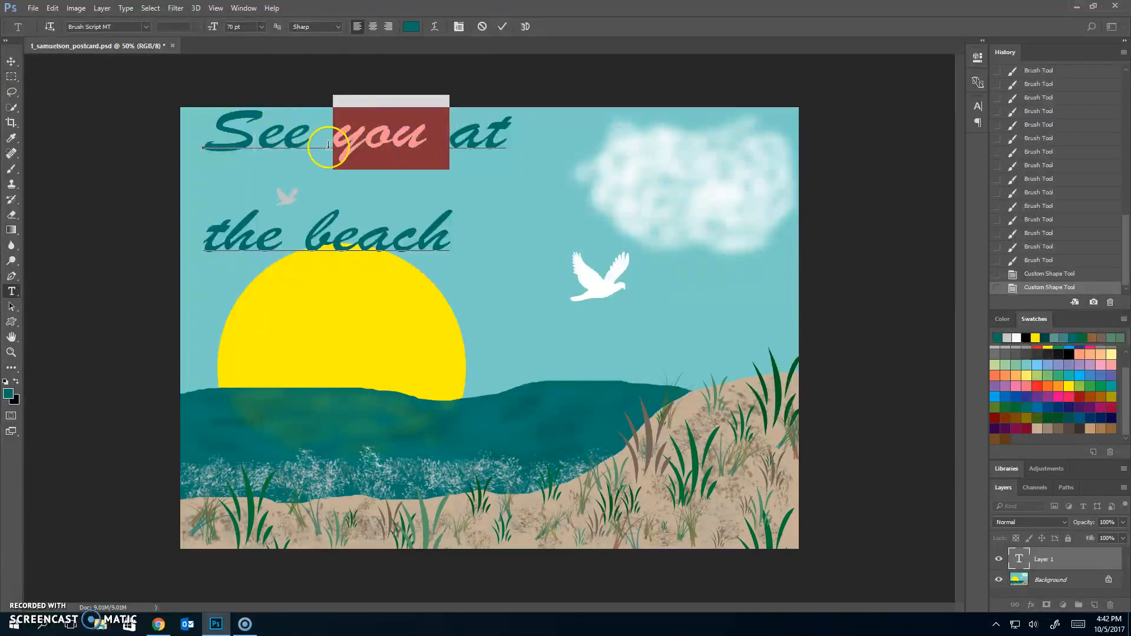
pyautogui.click(309, 146)
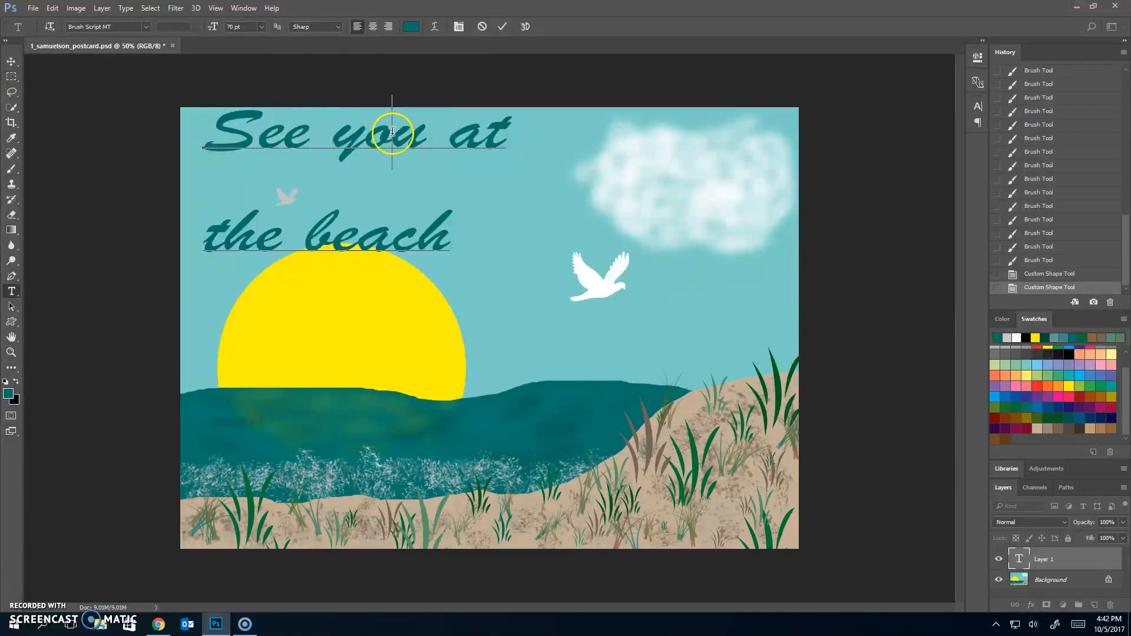
pyautogui.click(372, 27)
pyautogui.click(404, 199)
pyautogui.hotkey('ctrl', 'a')
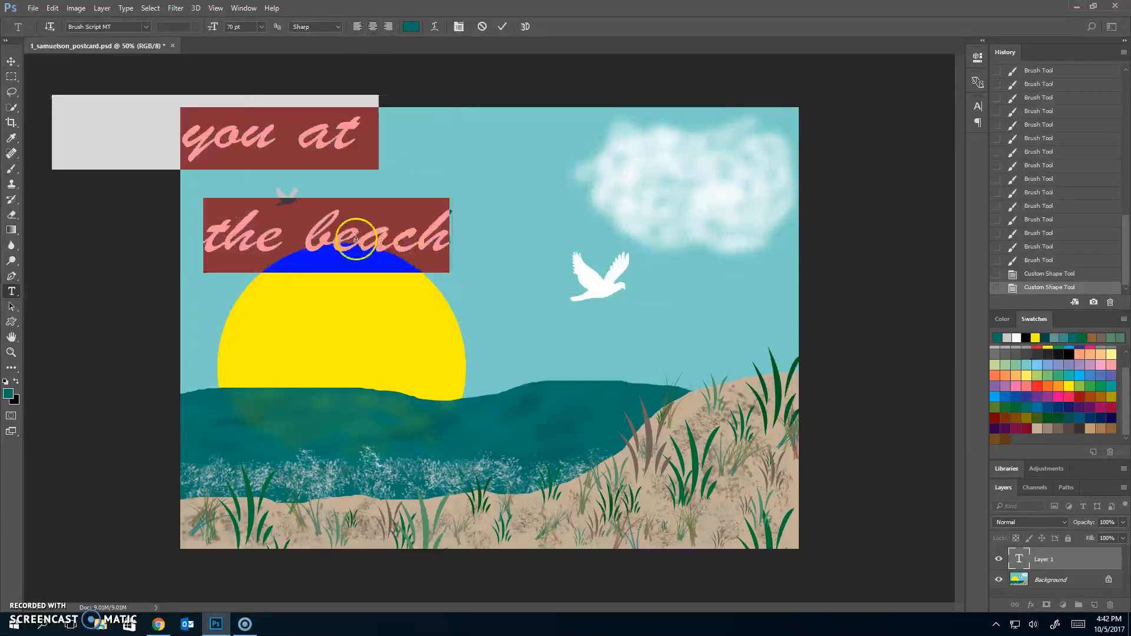
pyautogui.click(367, 27)
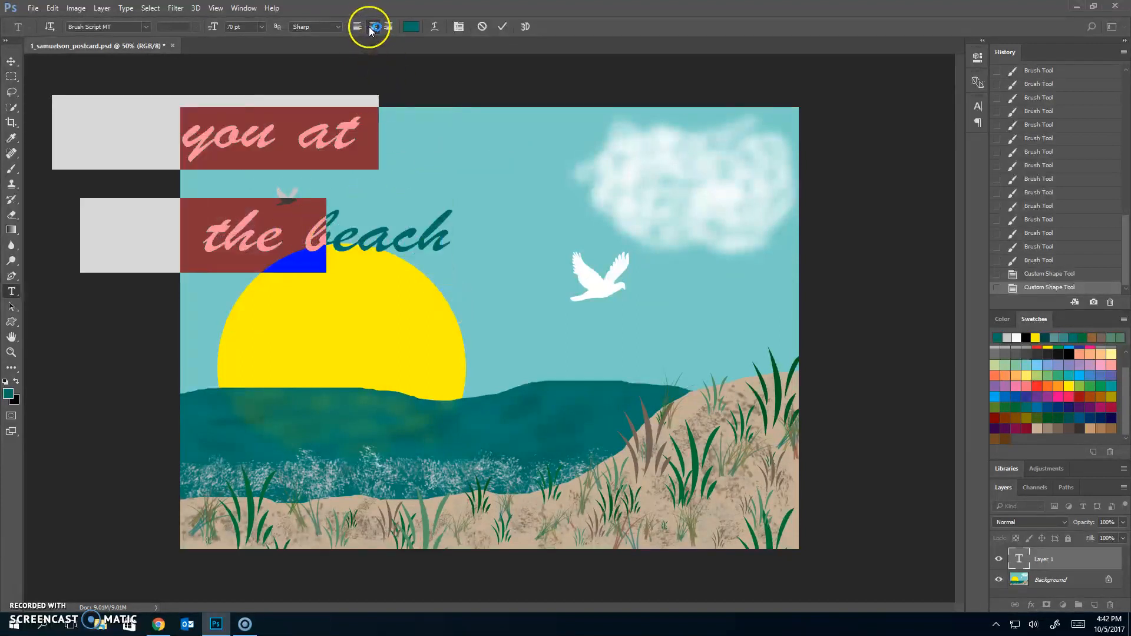
pyautogui.click(12, 61)
pyautogui.moveTo(183, 139); pyautogui.dragTo(367, 141)
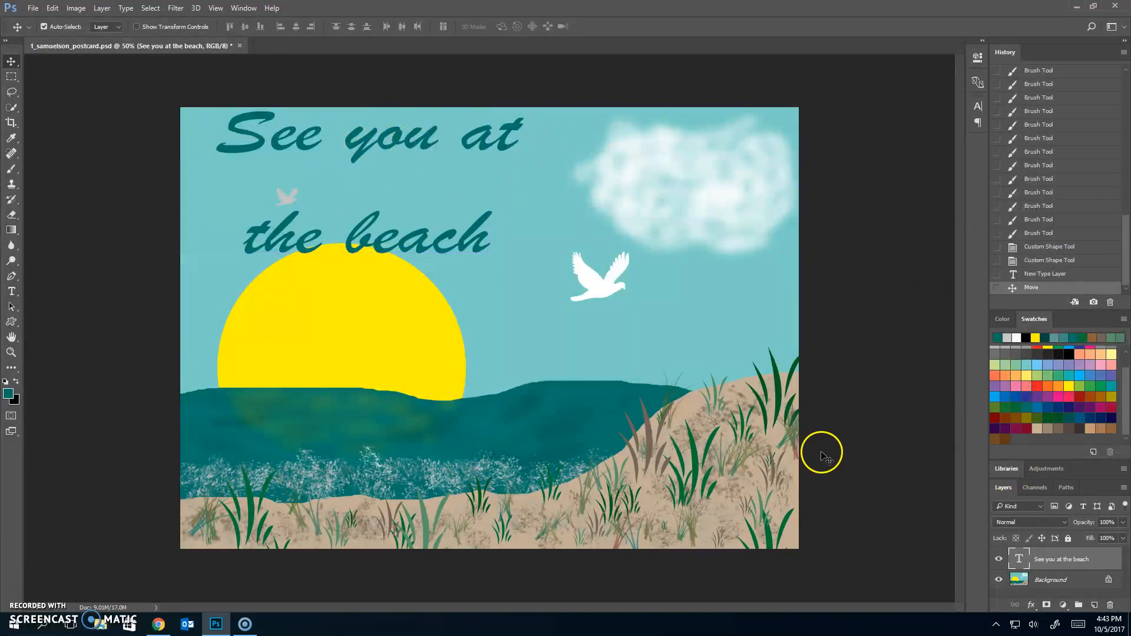
# - Open the text layer for editing with all its text selected, and commit the edit
pyautogui.click(1021, 560)
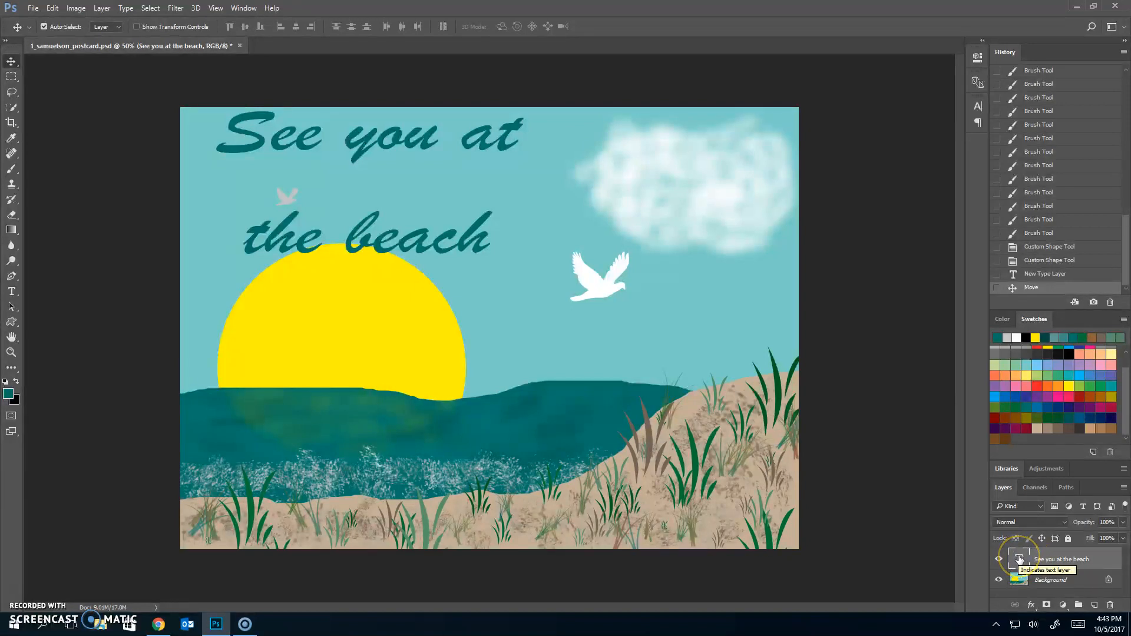
pyautogui.doubleClick(1019, 560)
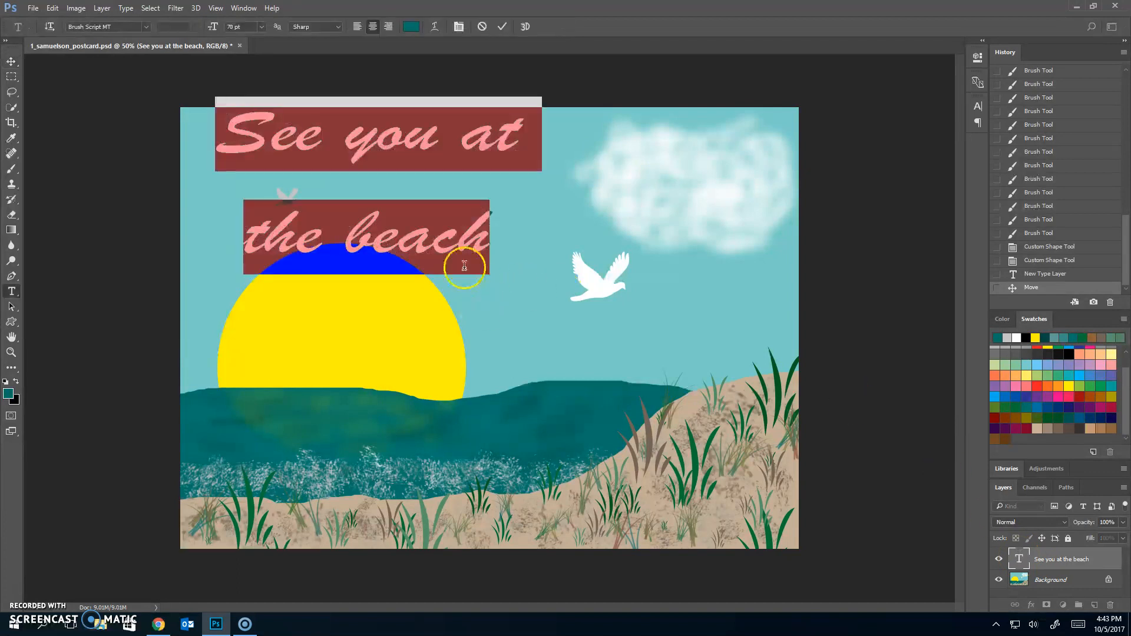
pyautogui.click(502, 26)
# - Show the character settings and change the font of the beach text to Bell MT Regular
pyautogui.click(241, 10)
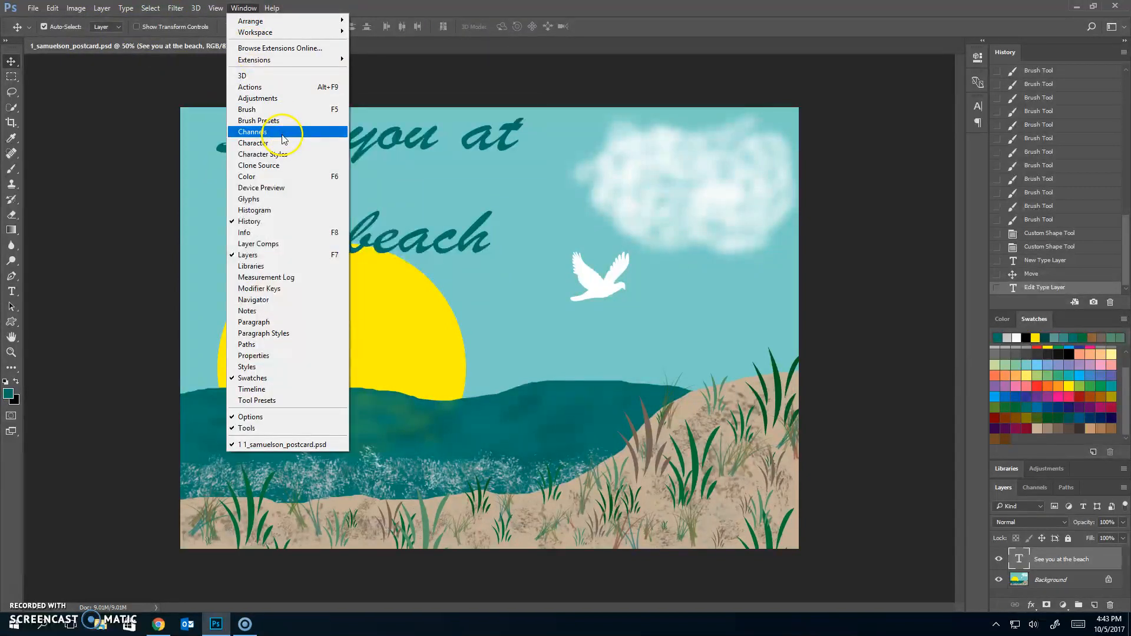
pyautogui.click(286, 144)
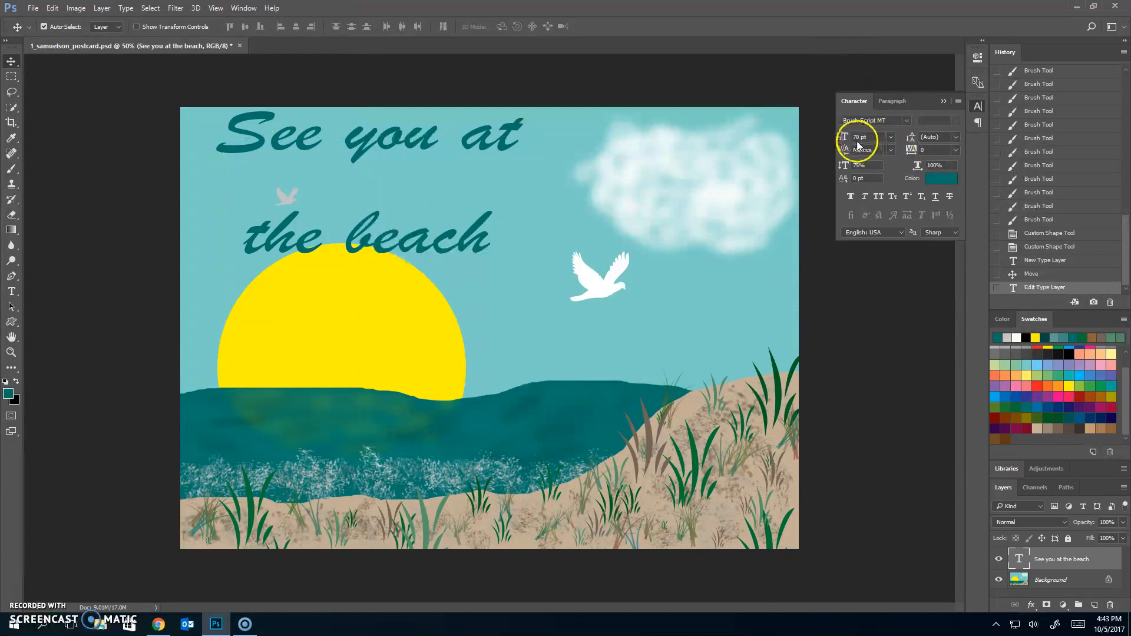
pyautogui.click(881, 120)
pyautogui.click(906, 120)
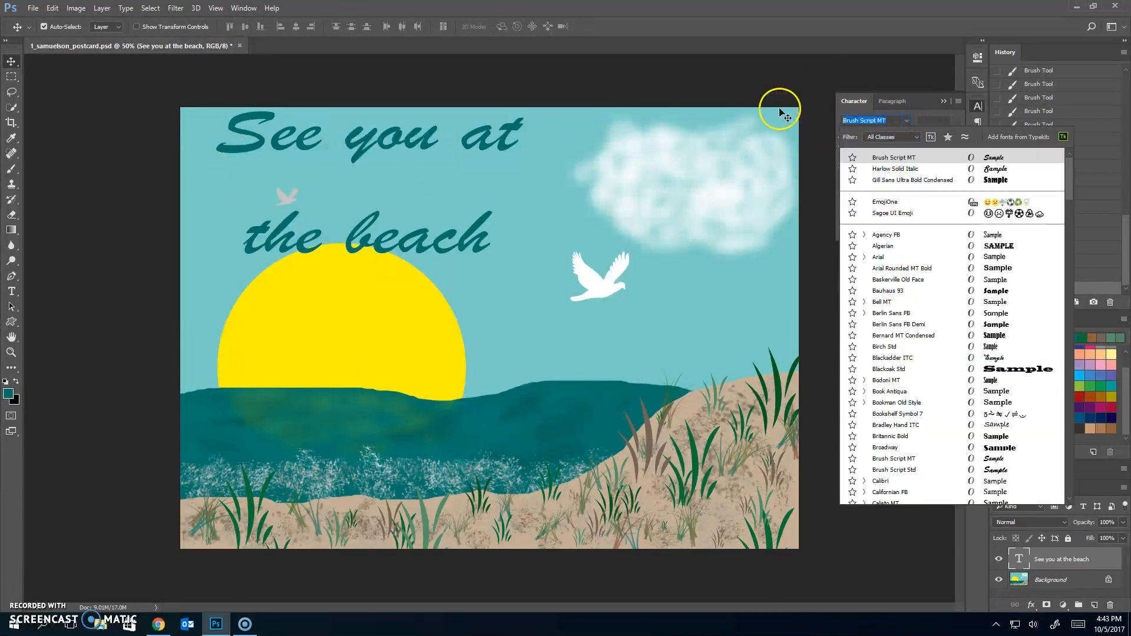
pyautogui.write('fu')
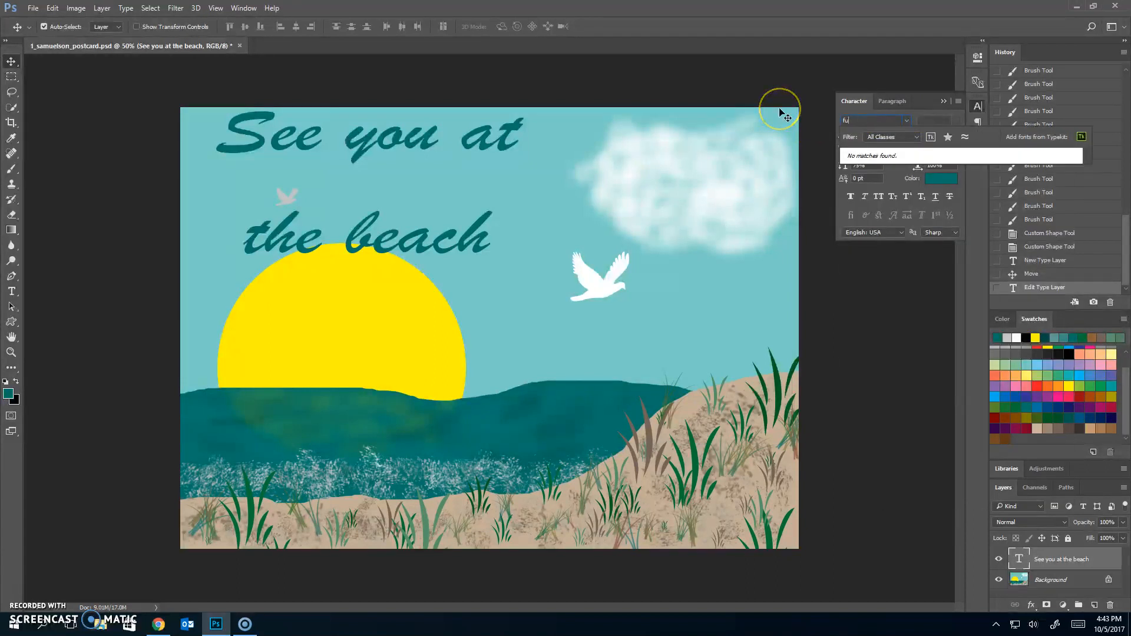
pyautogui.press('BackSpace')
pyautogui.press('BackSpace')
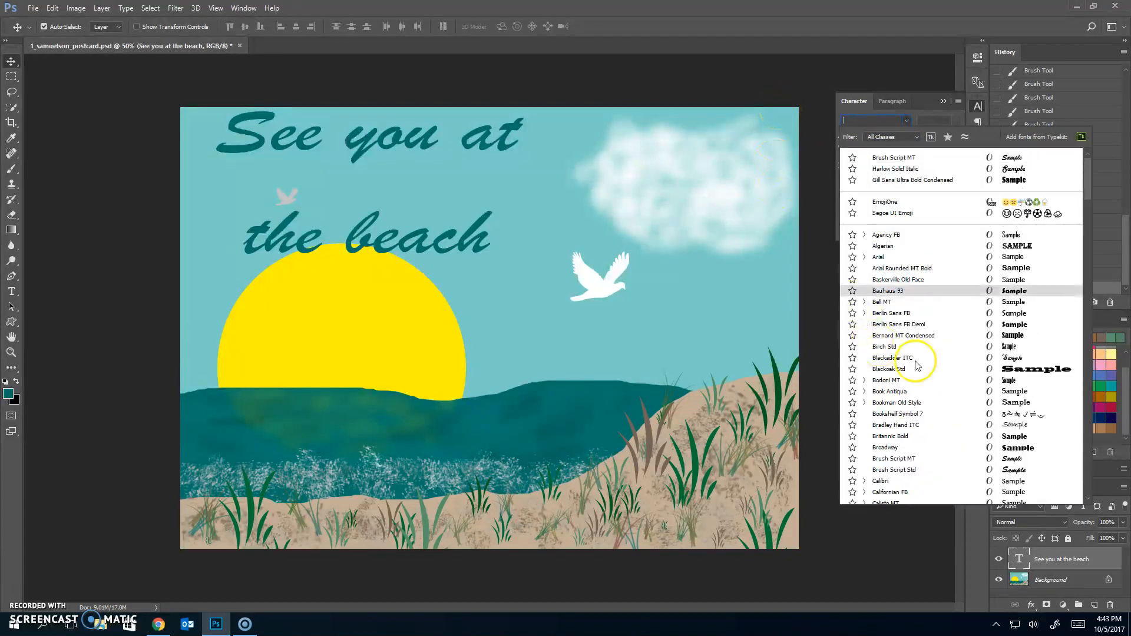
pyautogui.click(1017, 303)
pyautogui.click(957, 122)
pyautogui.click(952, 135)
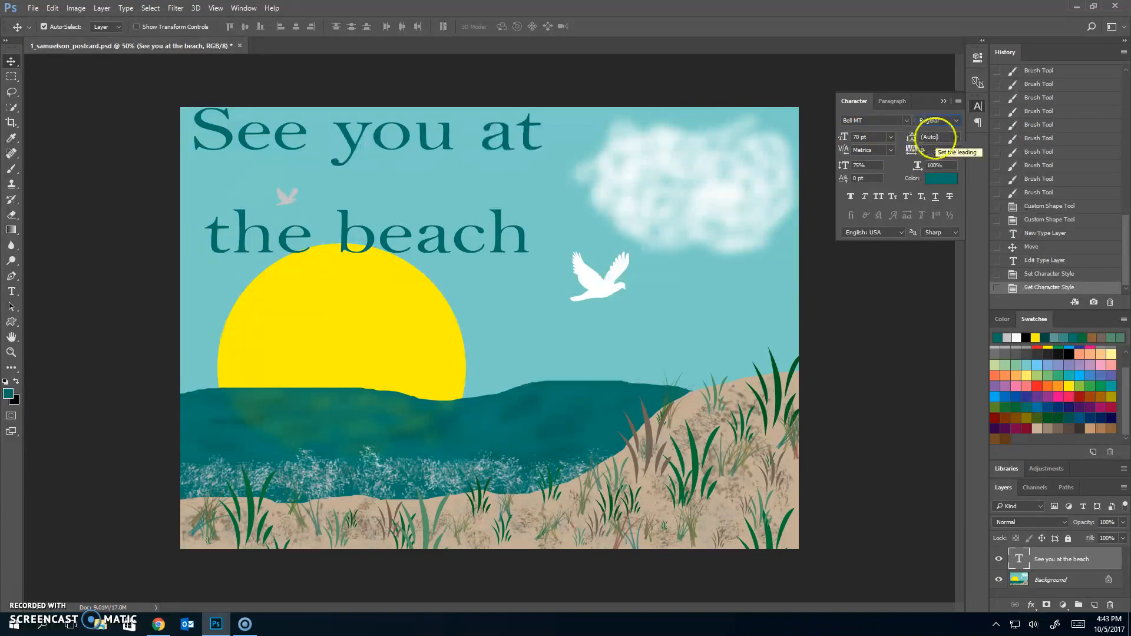
# - Set the vertical scale of the beach text to 100% and its leading to 68 pt
pyautogui.moveTo(909, 137)
pyautogui.mouseDown()
pyautogui.moveTo(894, 142)
pyautogui.moveTo(948, 139)
pyautogui.moveTo(919, 140)
pyautogui.mouseUp()
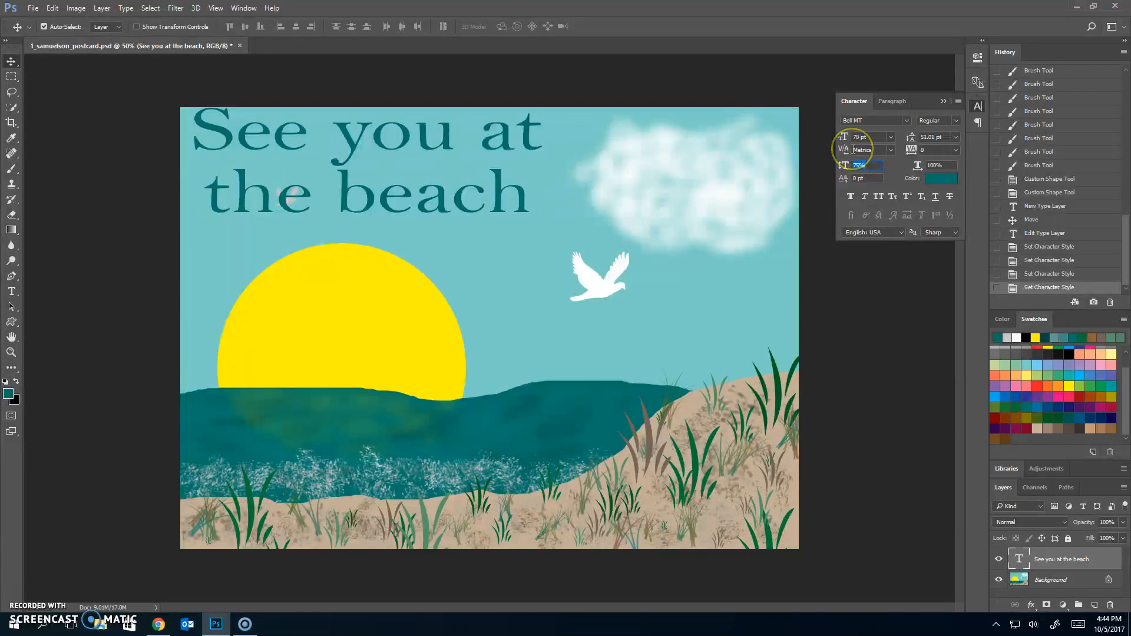
pyautogui.press('Return')
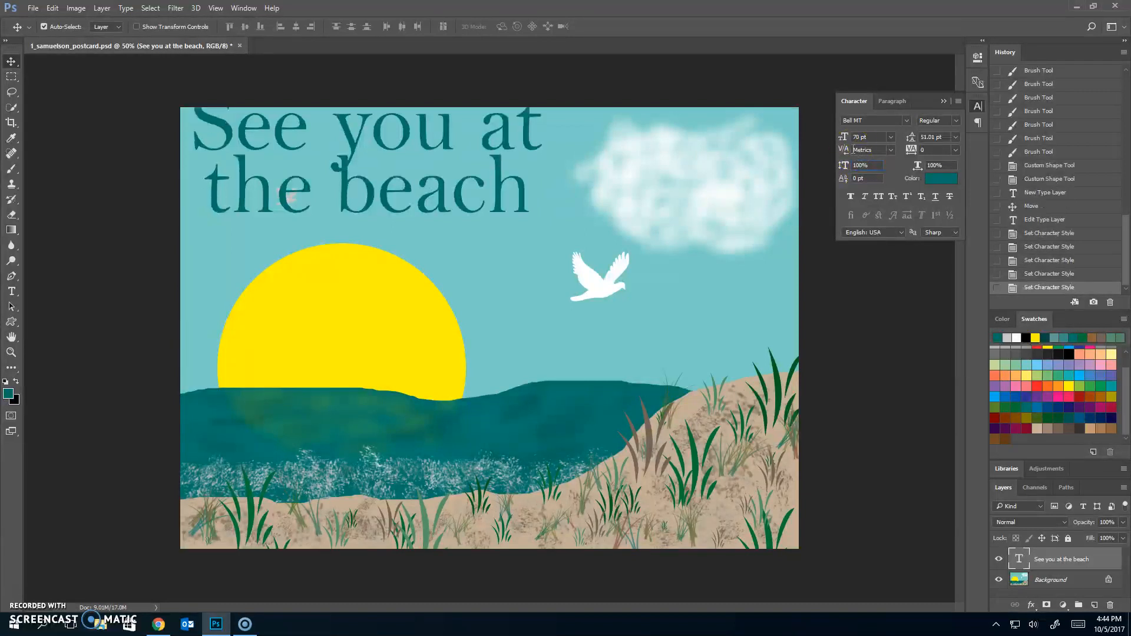
pyautogui.moveTo(912, 138)
pyautogui.mouseDown()
pyautogui.moveTo(902, 139)
pyautogui.moveTo(917, 136)
pyautogui.mouseUp()
pyautogui.click(923, 136)
pyautogui.doubleClick(926, 137)
pyautogui.write('68pt')
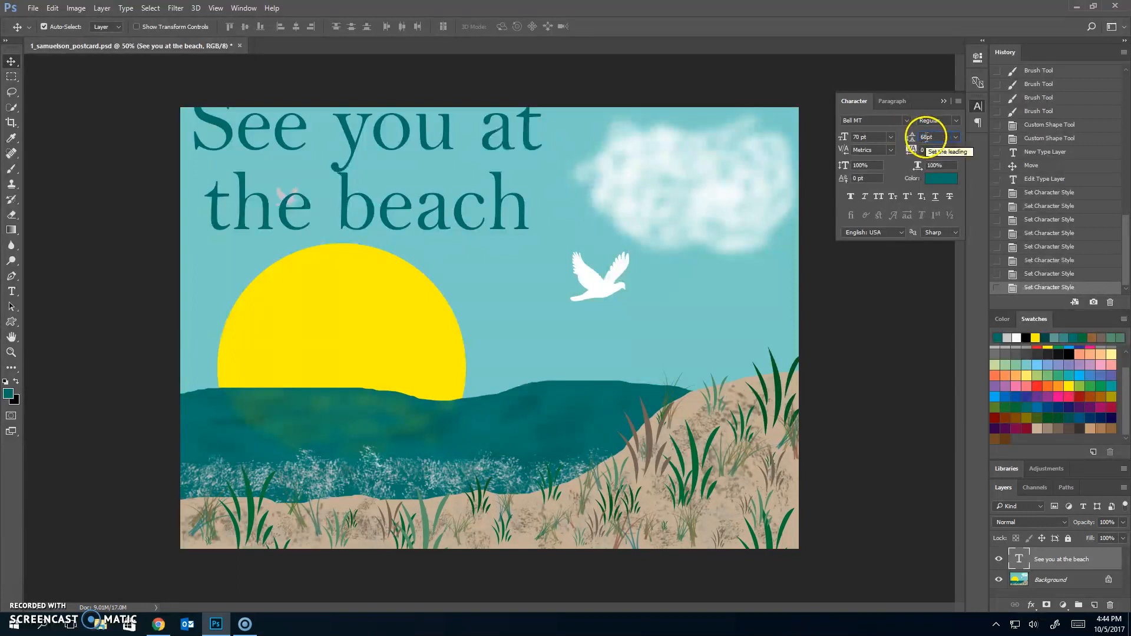
pyautogui.press('Return')
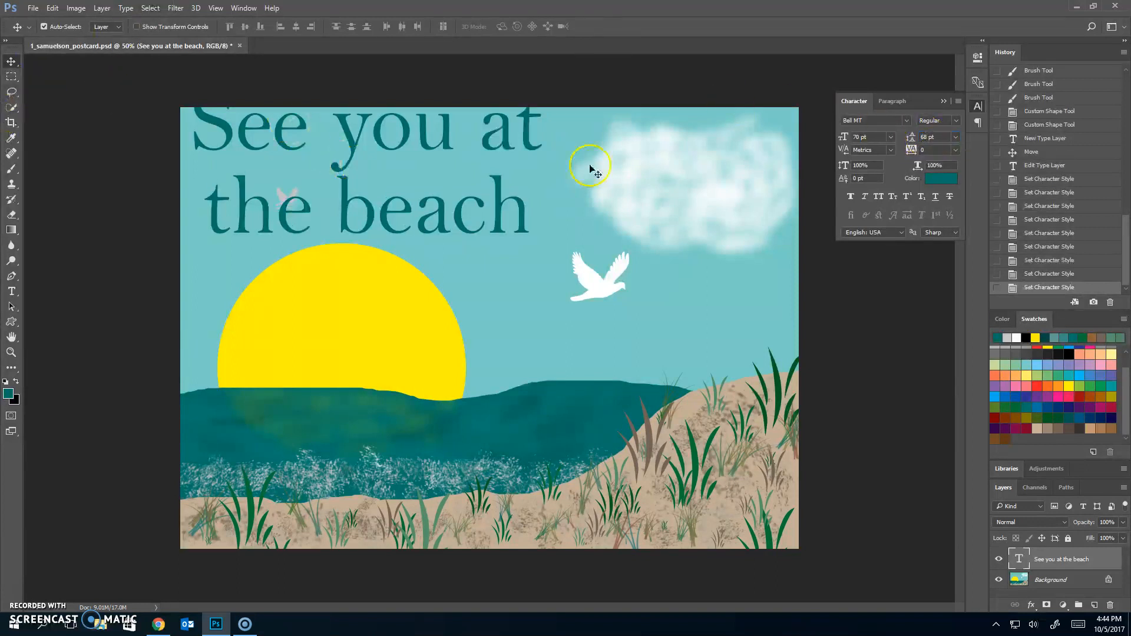
# - Set the font size of the beach text to 65 pt and its leading to 66 pt
pyautogui.doubleClick(861, 136)
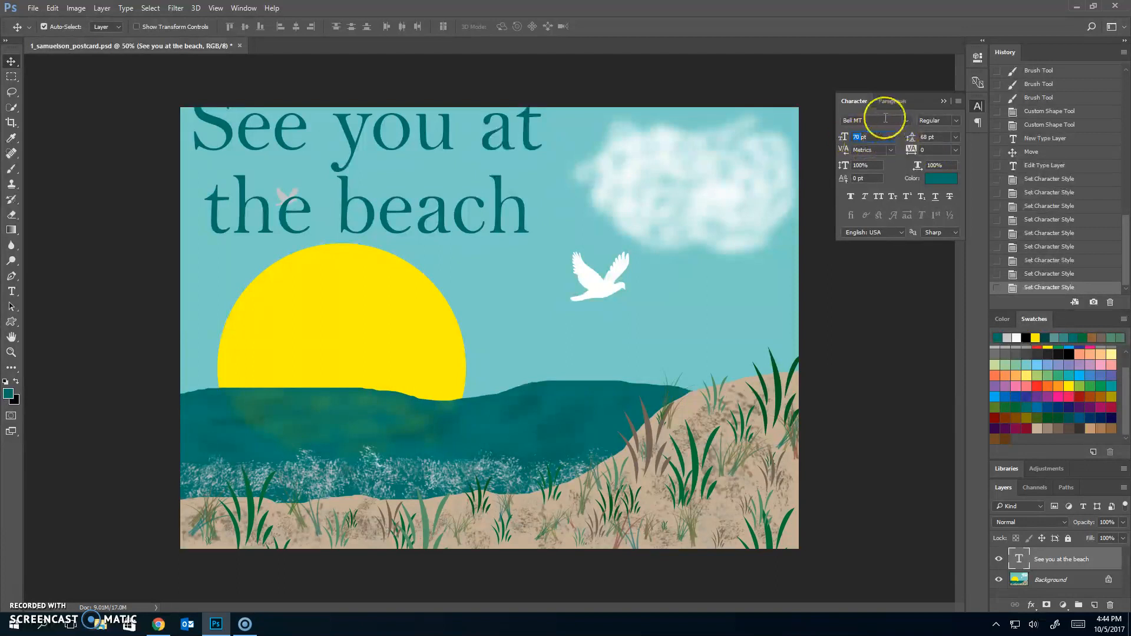
pyautogui.write('65')
pyautogui.press('Return')
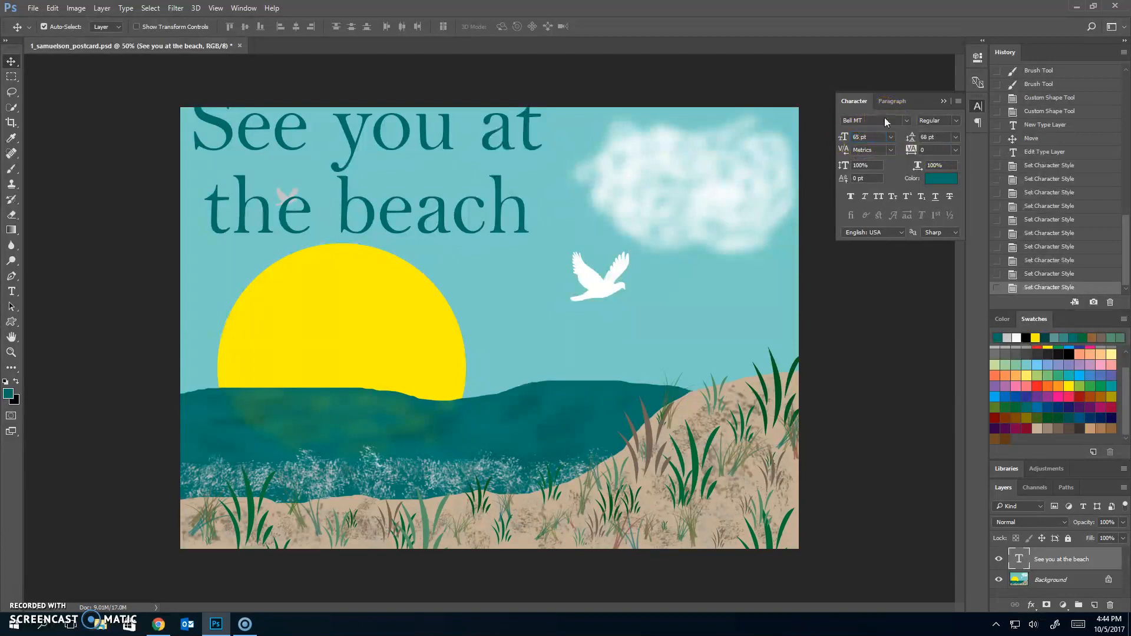
pyautogui.doubleClick(925, 137)
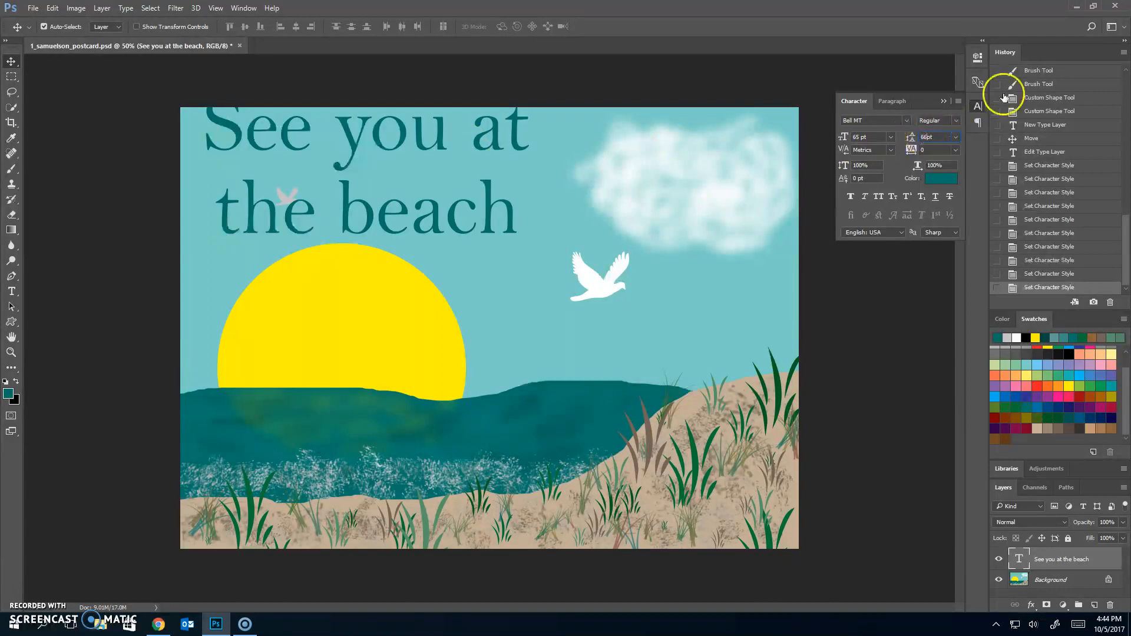
pyautogui.write('66')
pyautogui.press('Return')
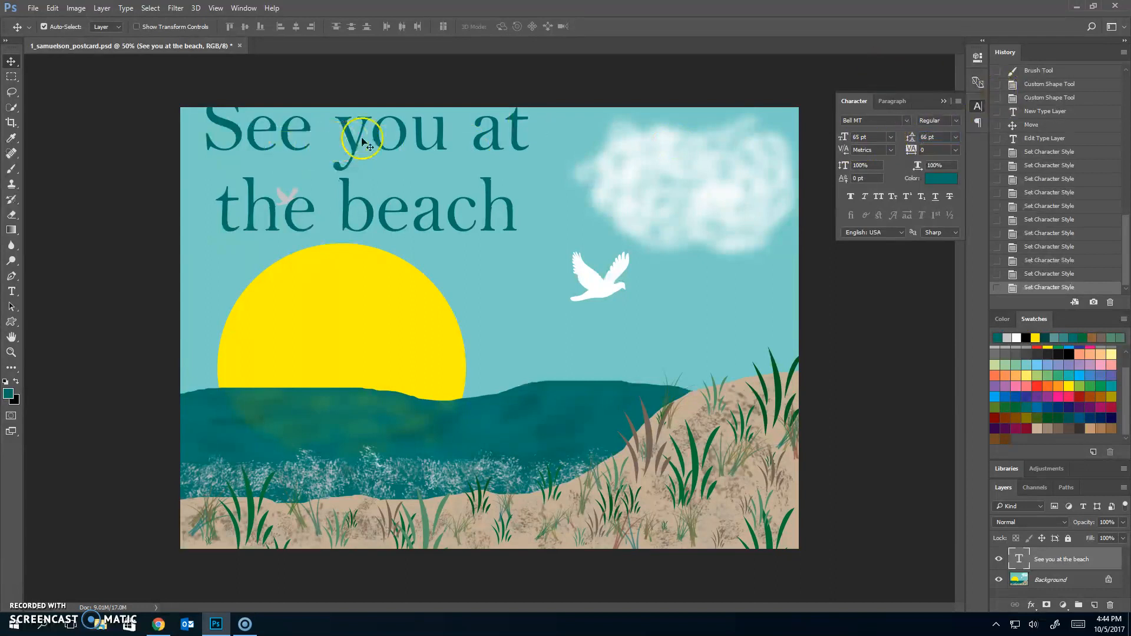
# - Move the beach text slightly down so its first line fits inside the canvas
pyautogui.moveTo(347, 138); pyautogui.dragTo(352, 146)
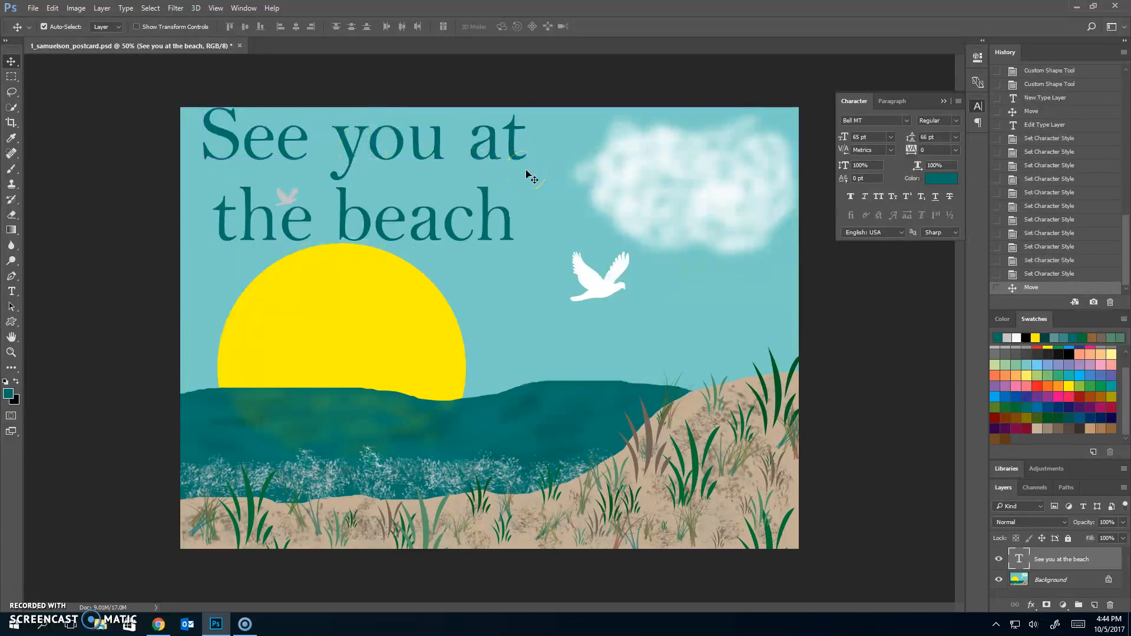
pyautogui.click(556, 172)
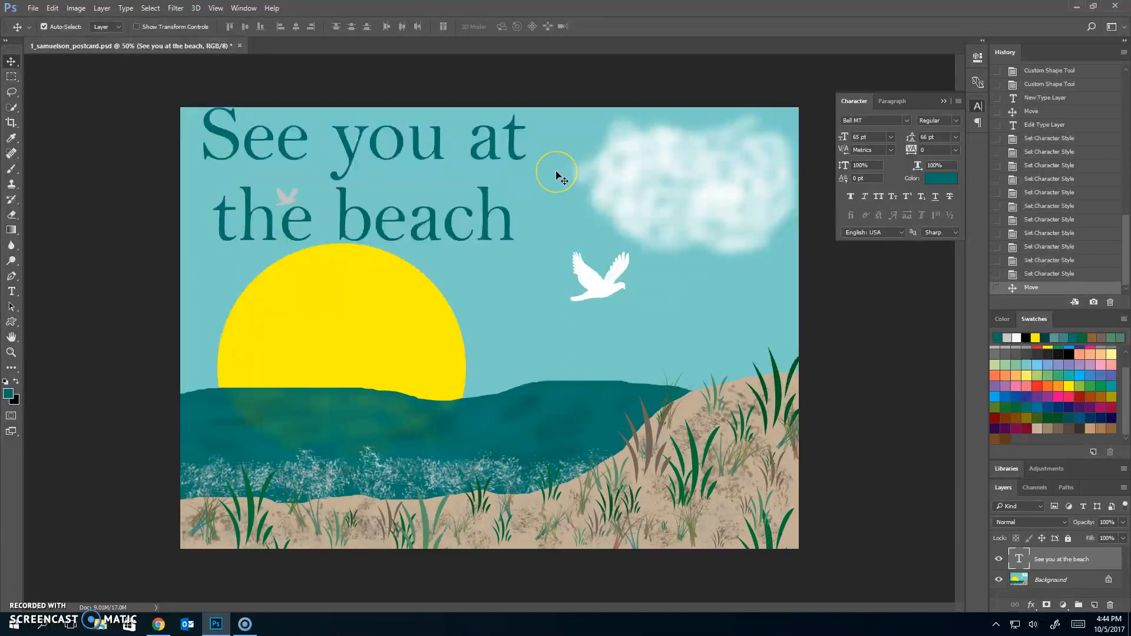